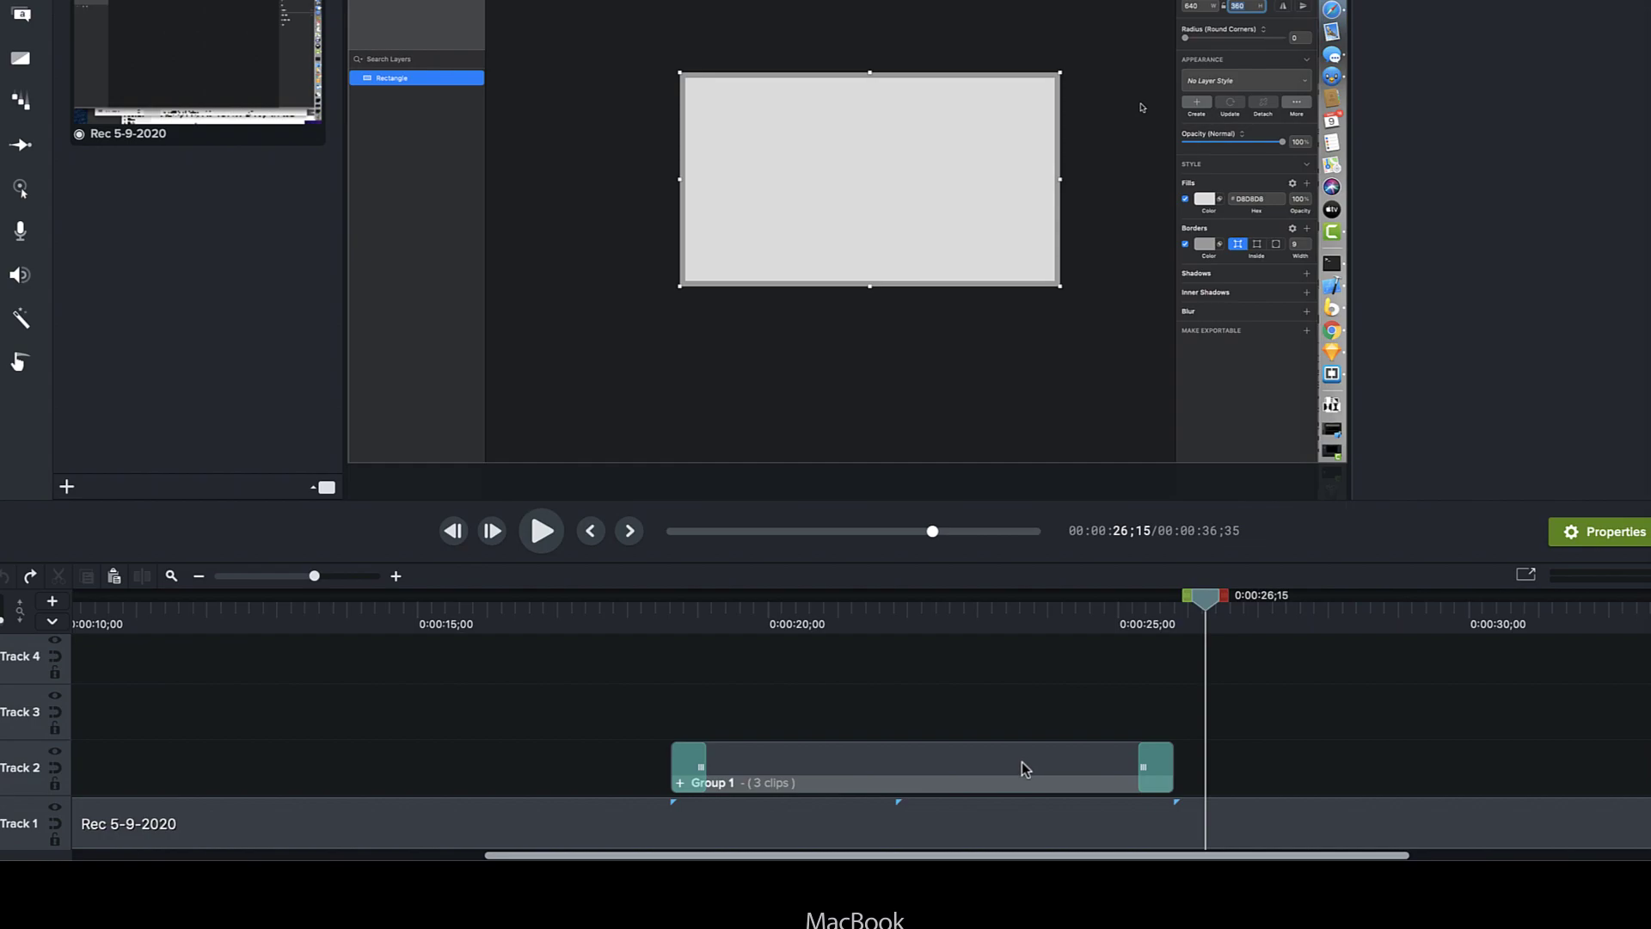
Delete the Group 1 clip and select the Rec 5-9-2020 recording with the playhead at 0:00:21;45
left_click(1025, 768)
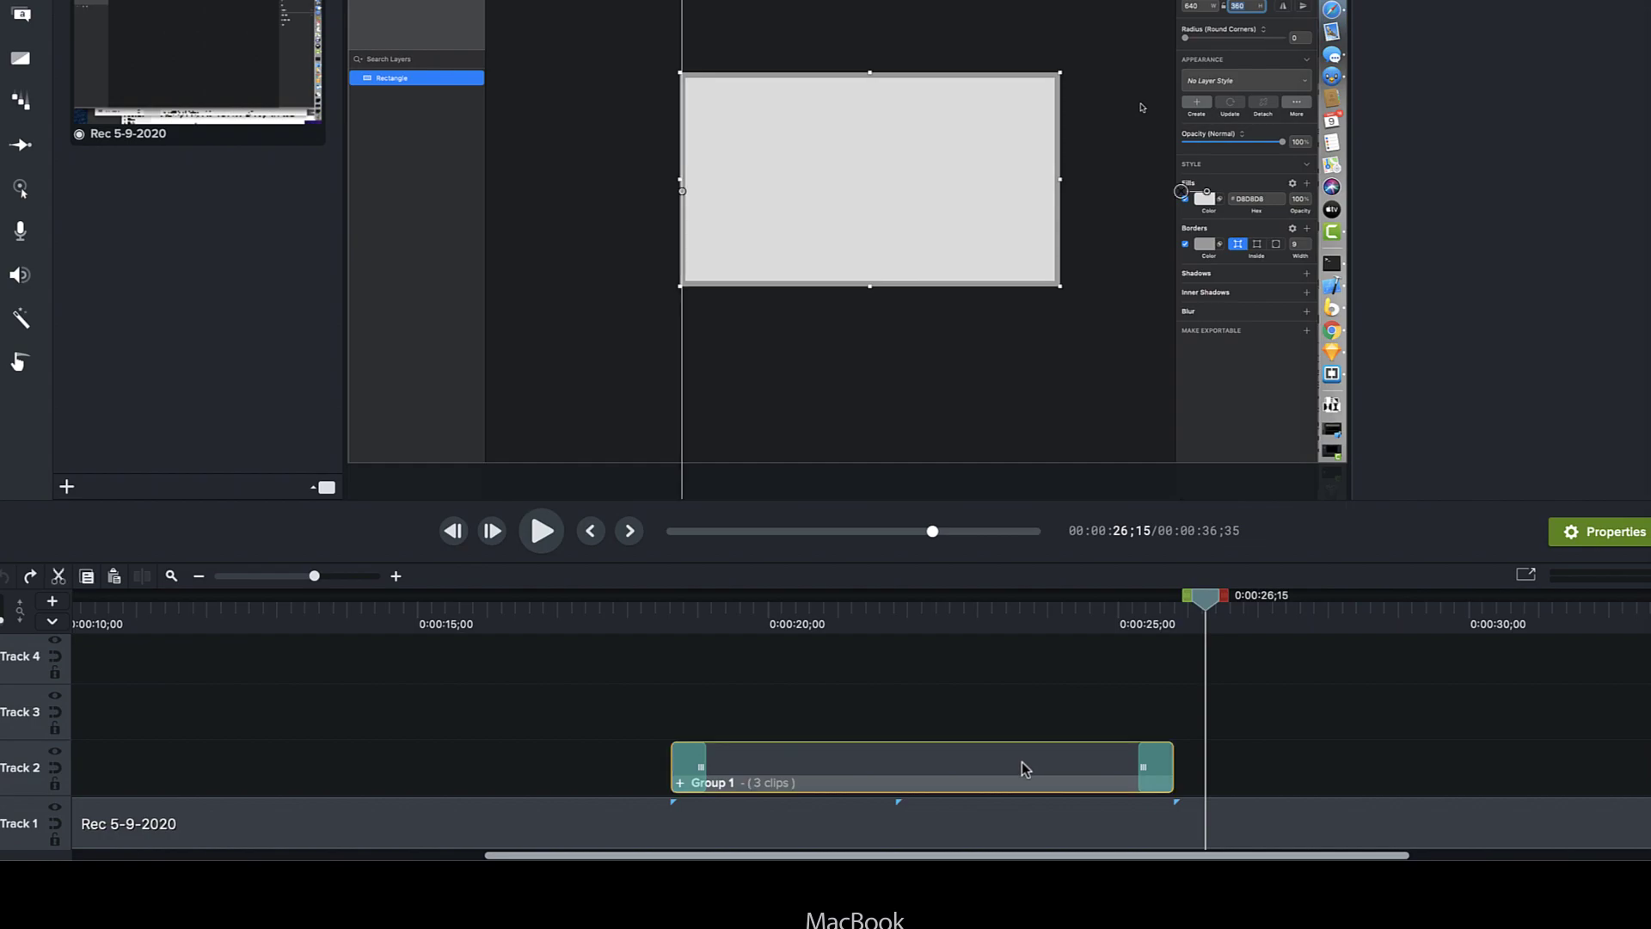
key("Delete")
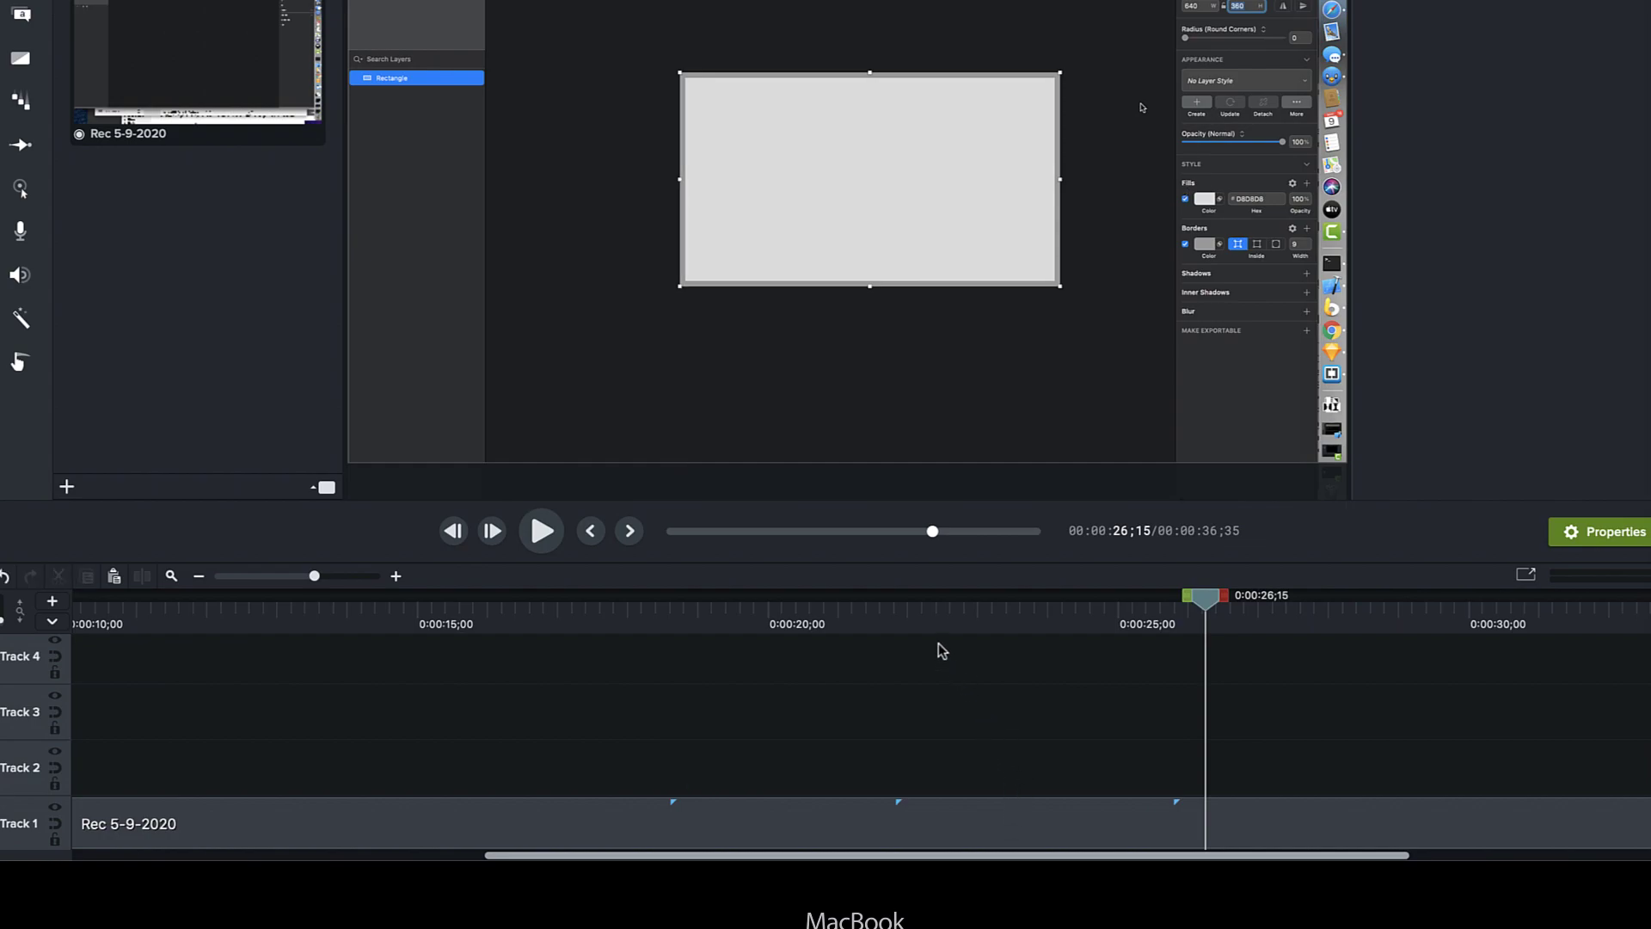
left_click(890, 617)
left_click(823, 810)
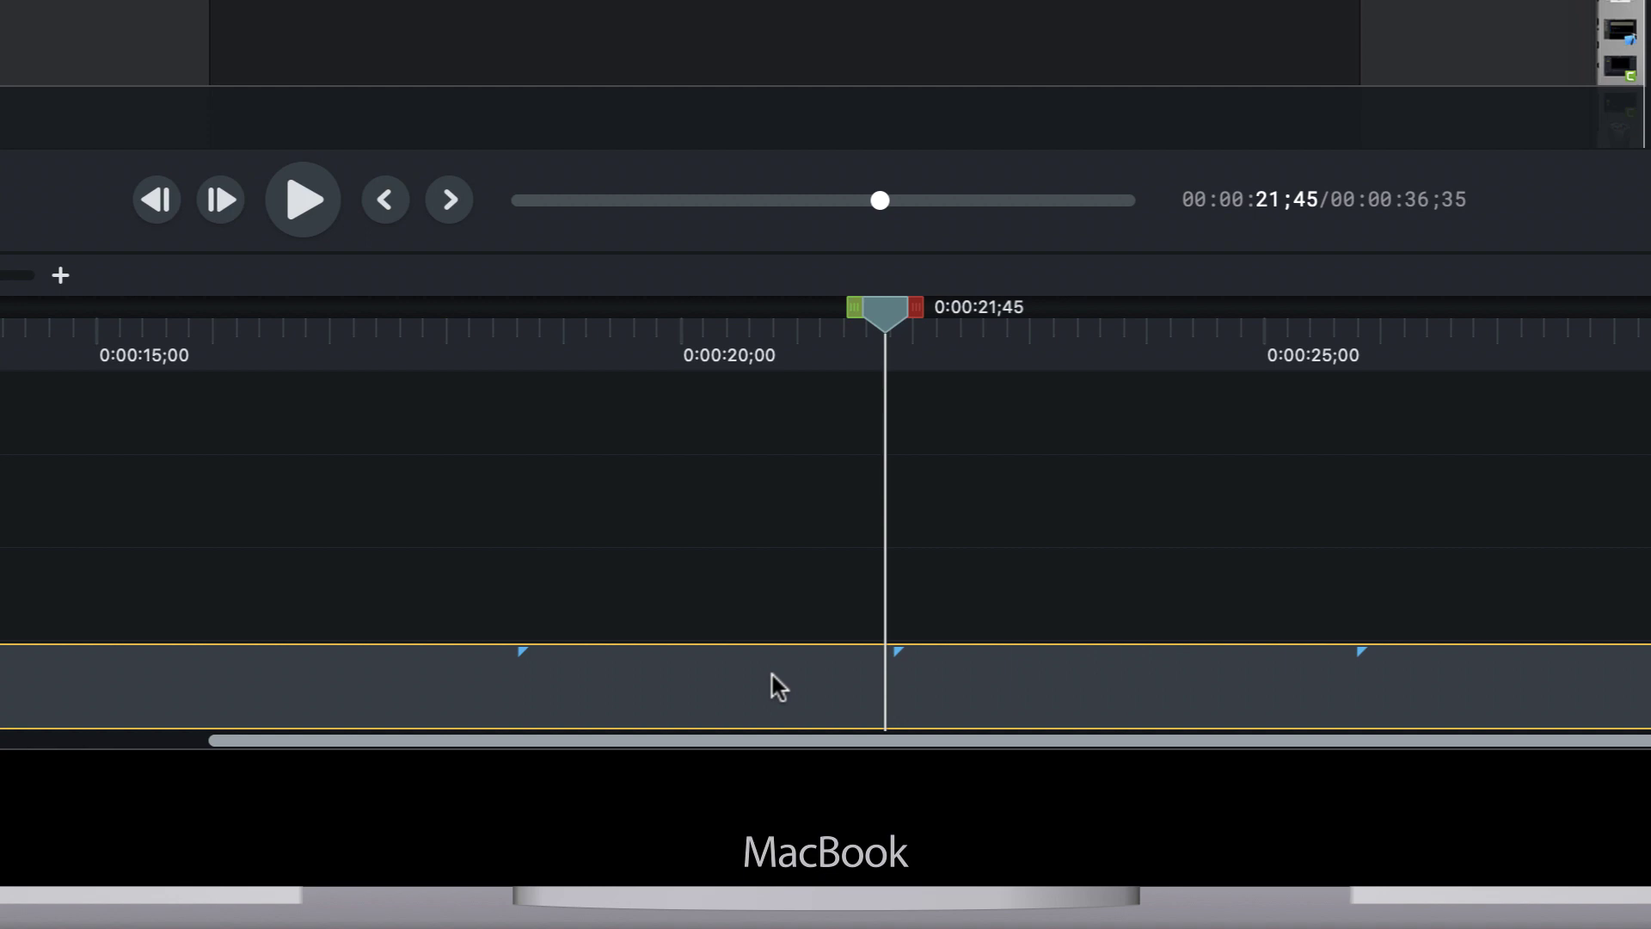
Paste a copy of the recording on Track 2 and slide it left to align with the original
key("super+v")
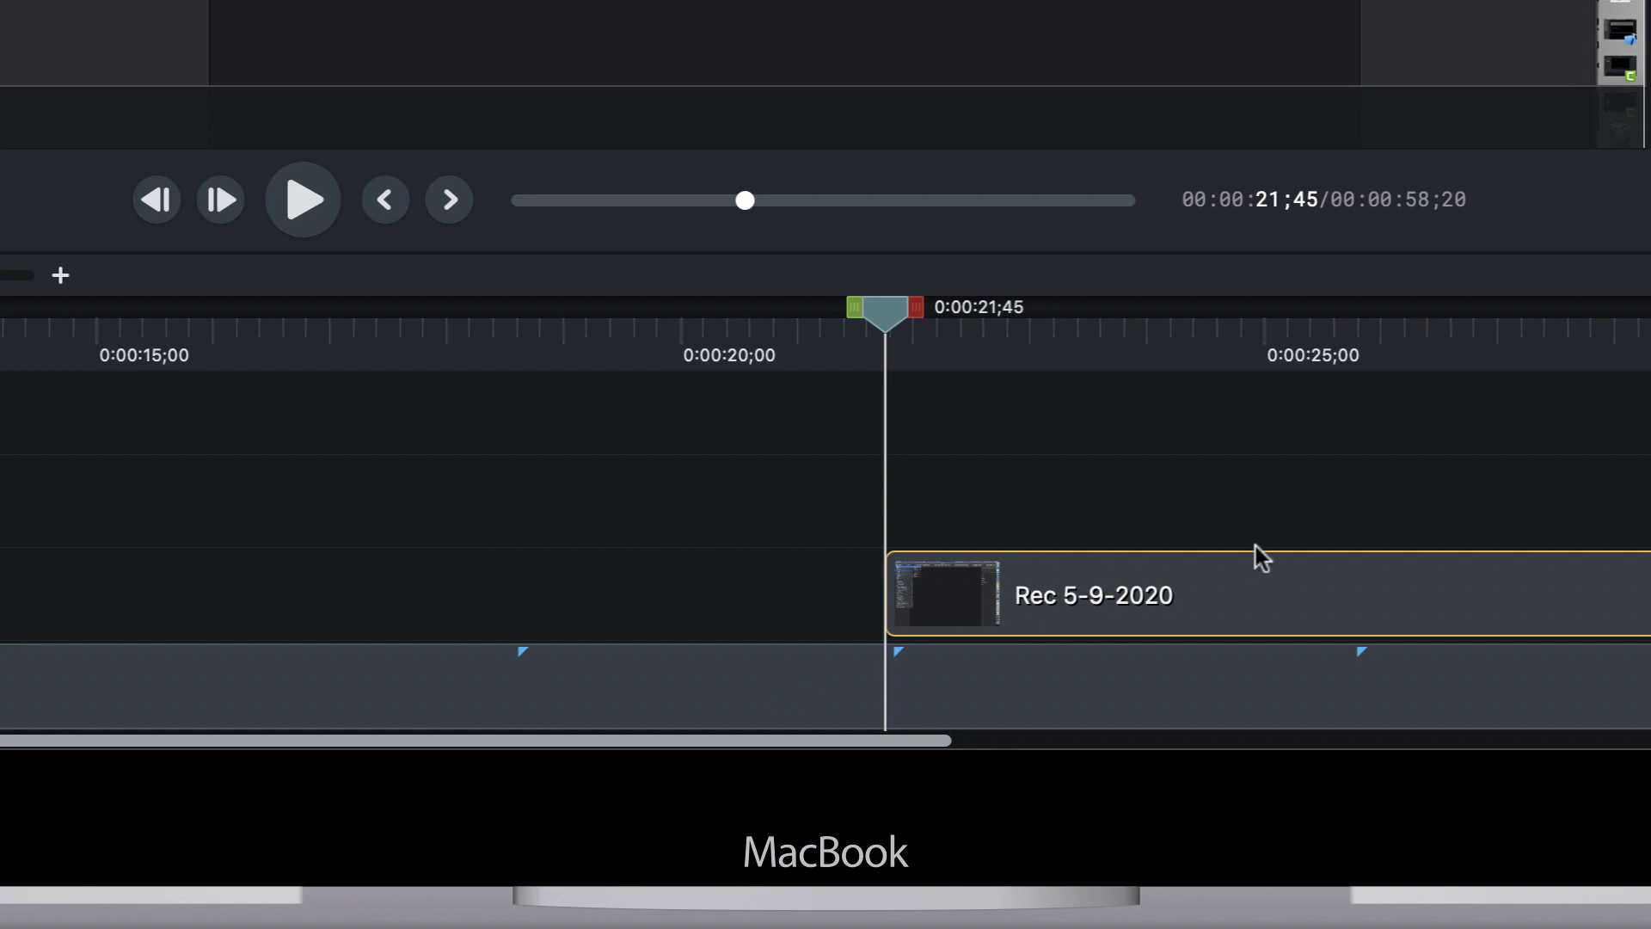
left_click_drag(1356, 595, 0, 584)
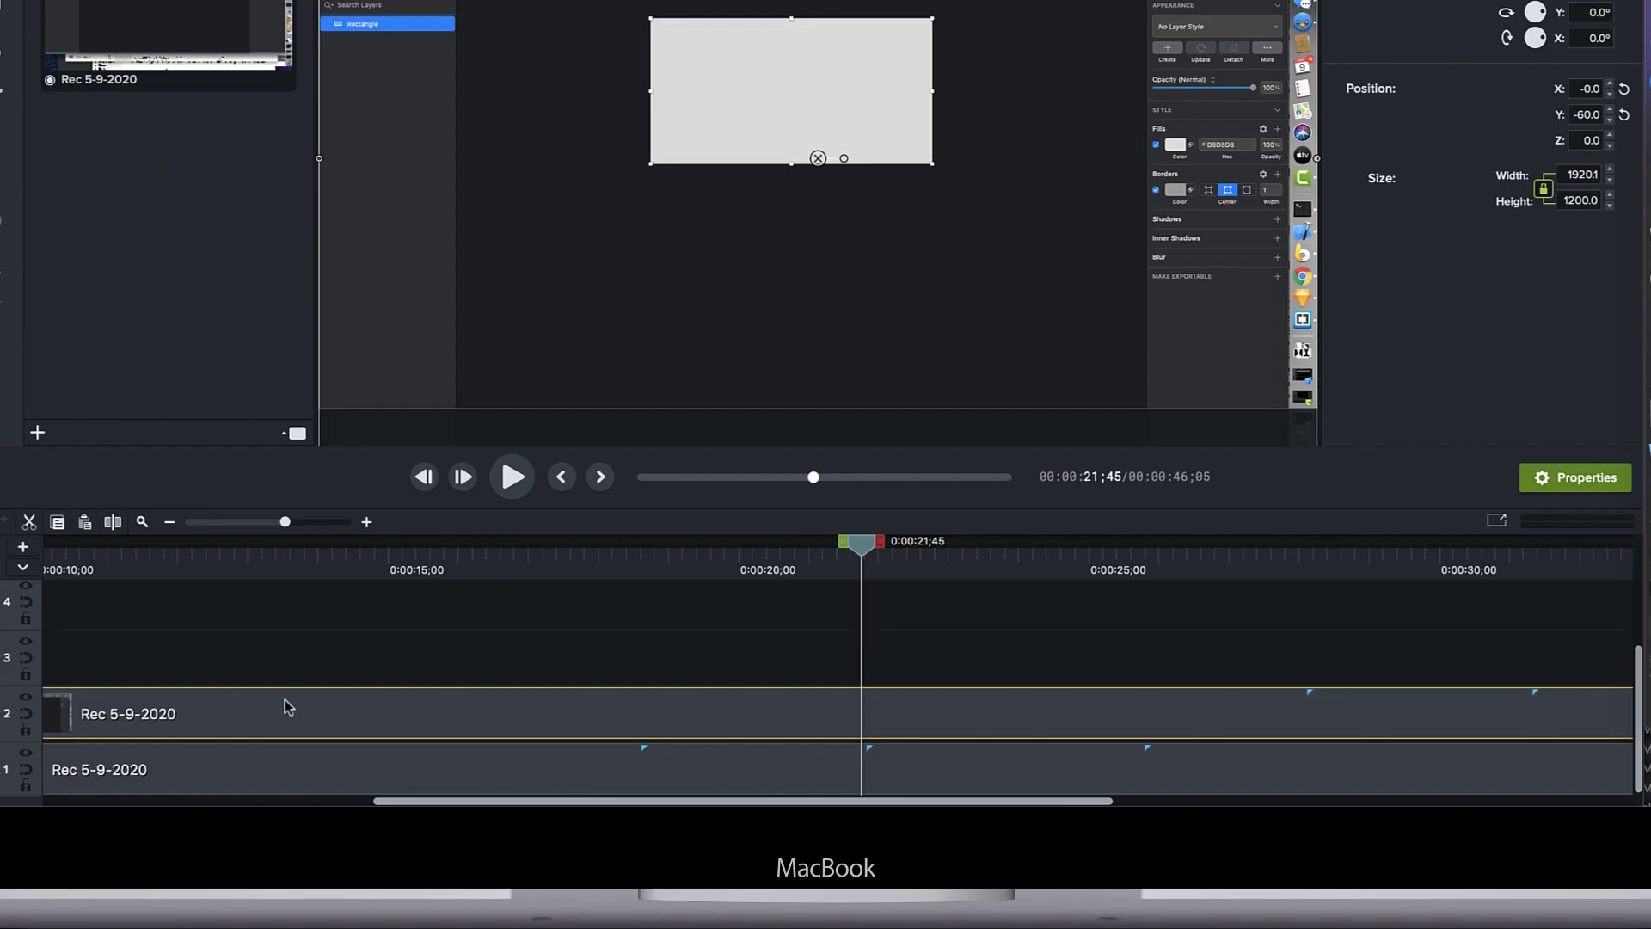
left_click_drag(288, 707, 69, 711)
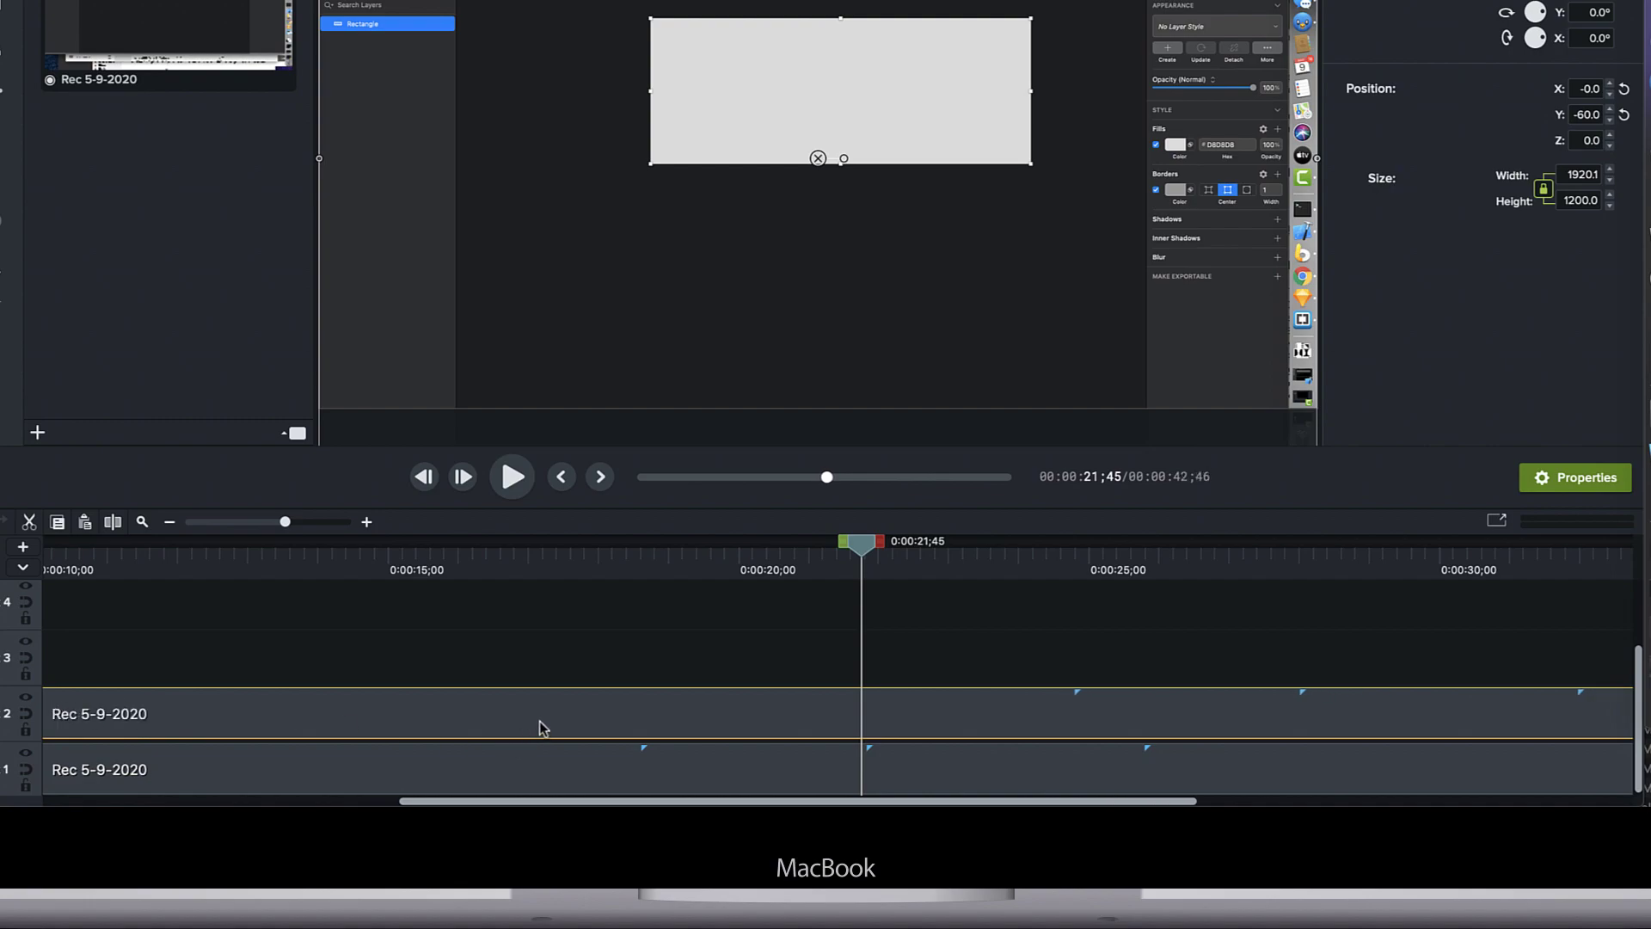
left_click_drag(540, 721, 409, 719)
left_click_drag(601, 715, 511, 714)
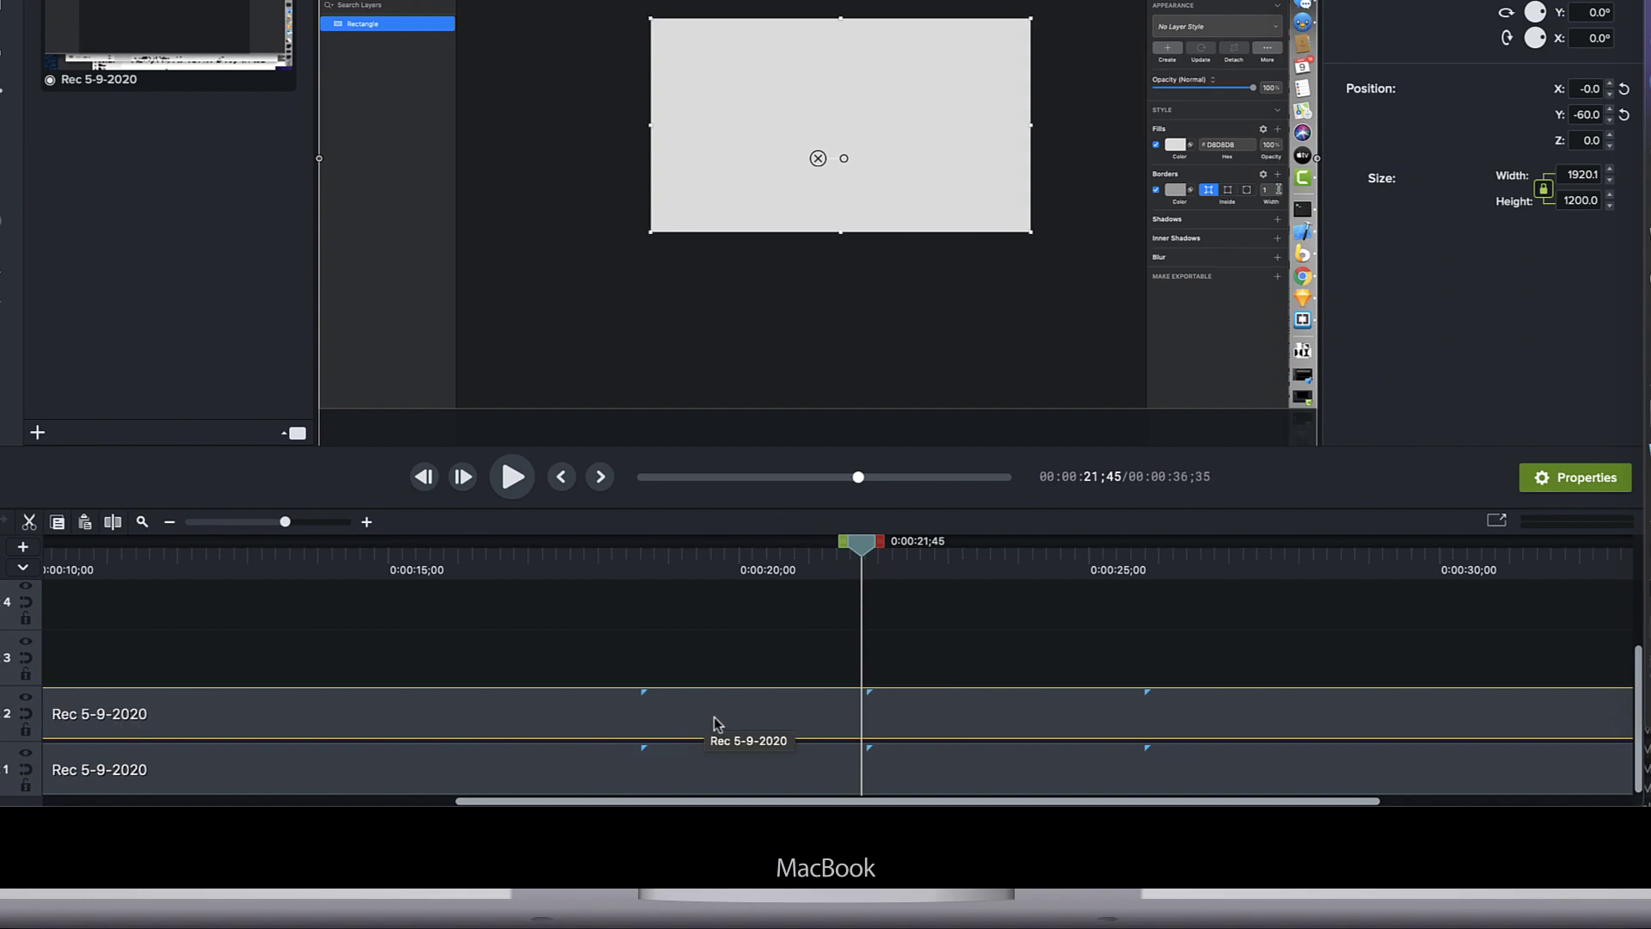
key("super+minus")
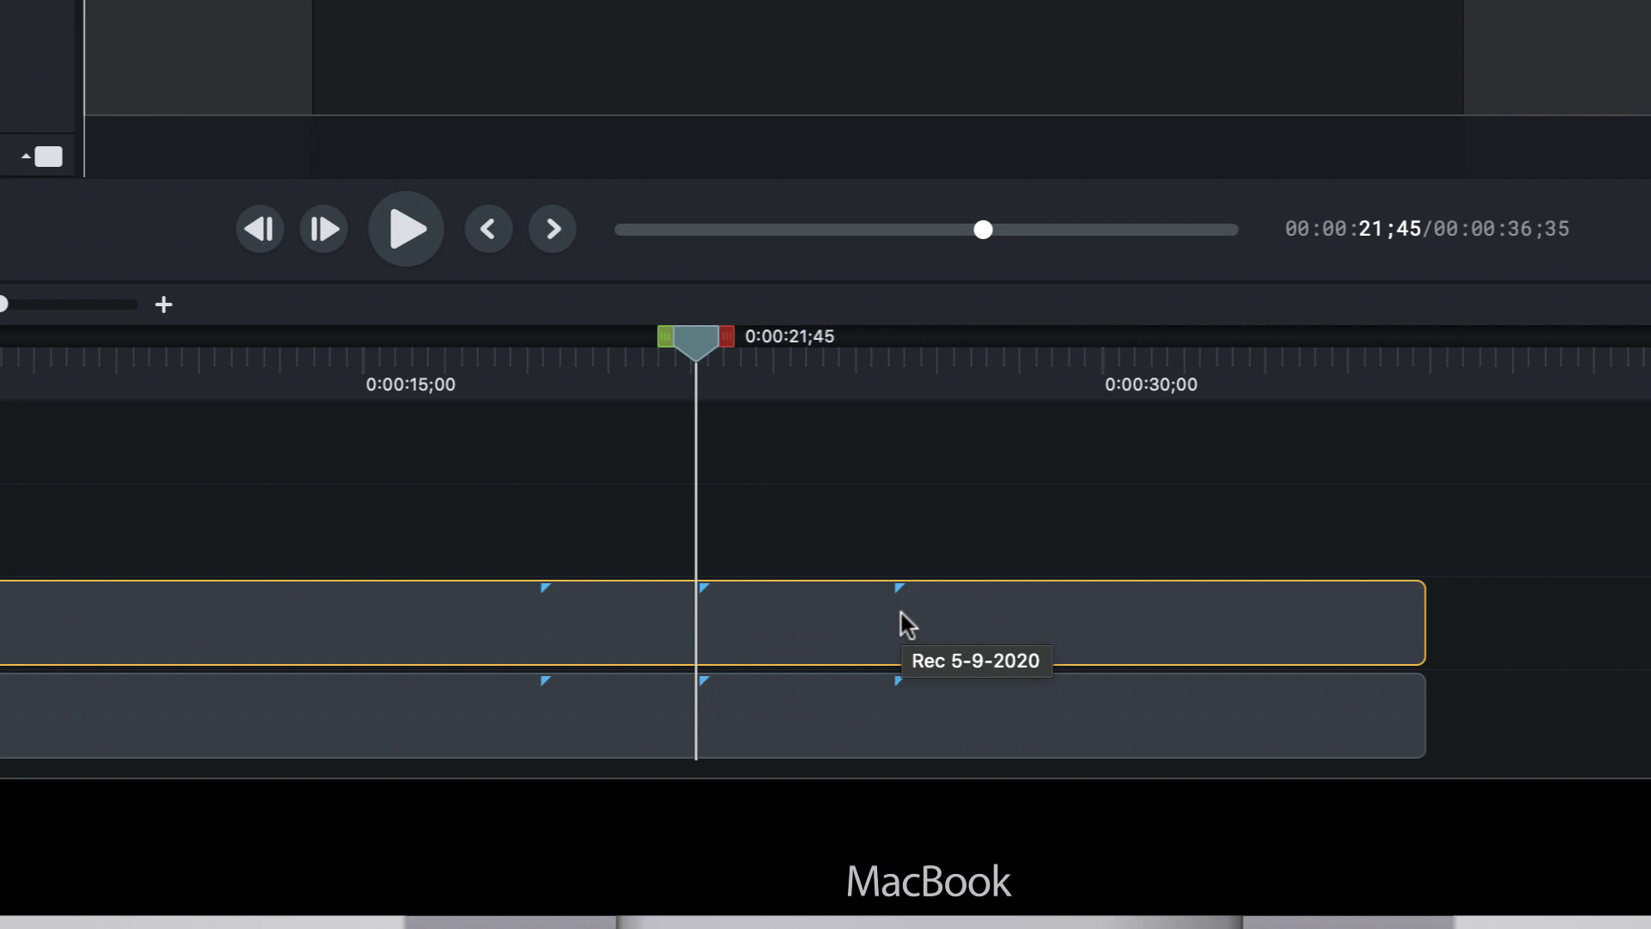
Split the upper copy at 0:00:18;37 and delete the leading piece
key("ctrl+alt+comma")
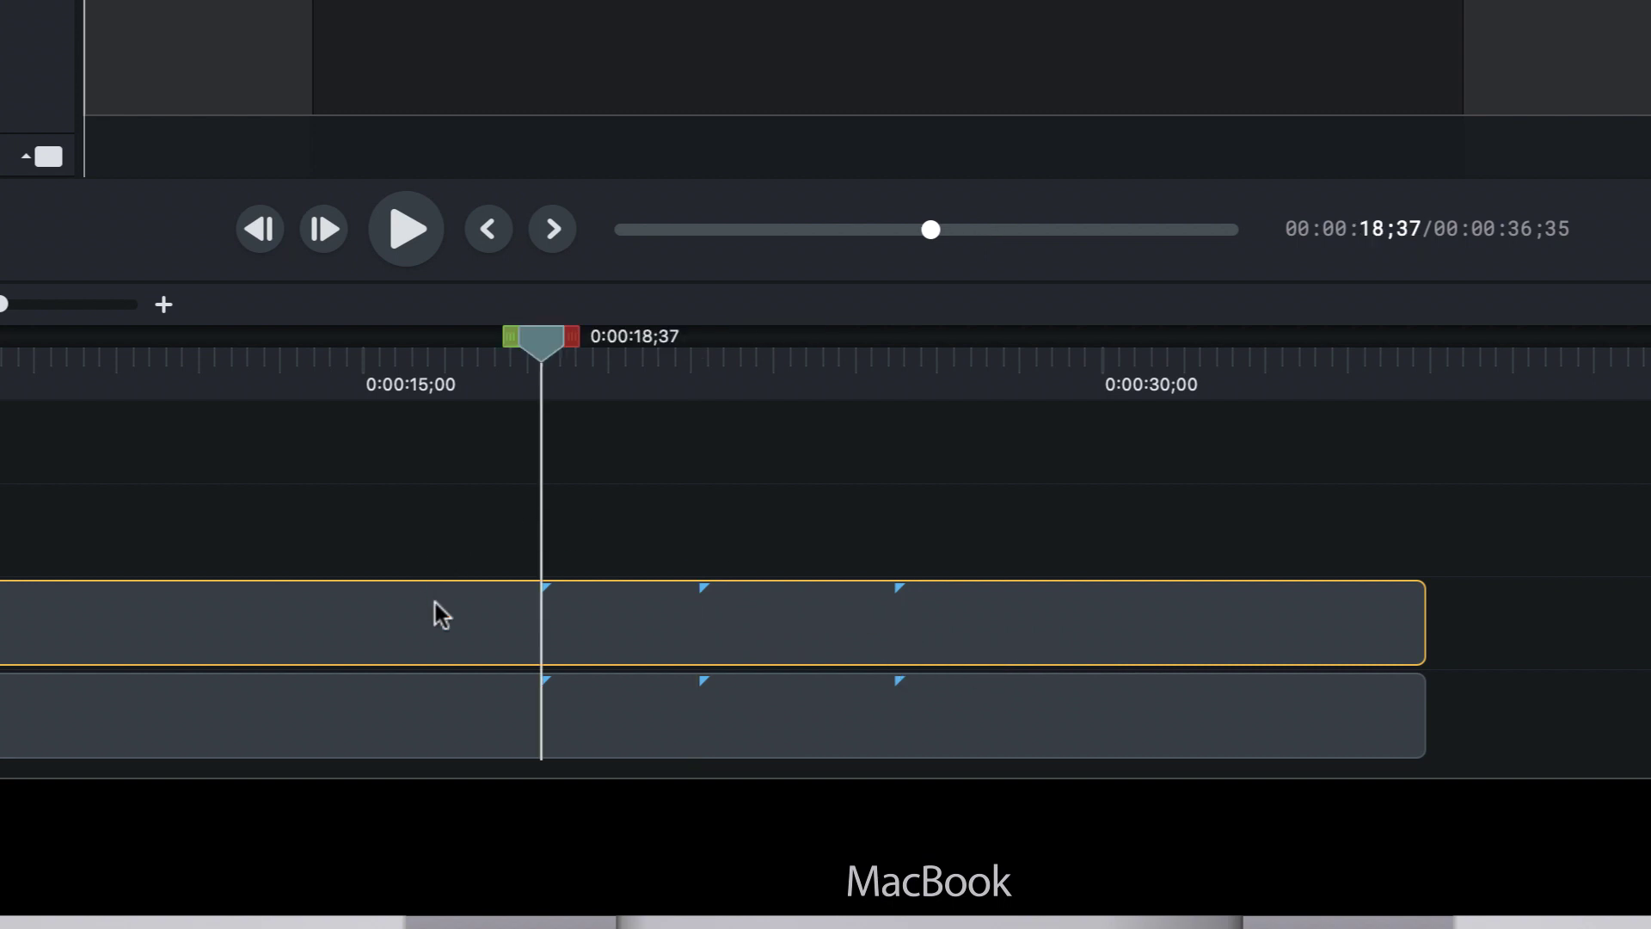
key("super+t")
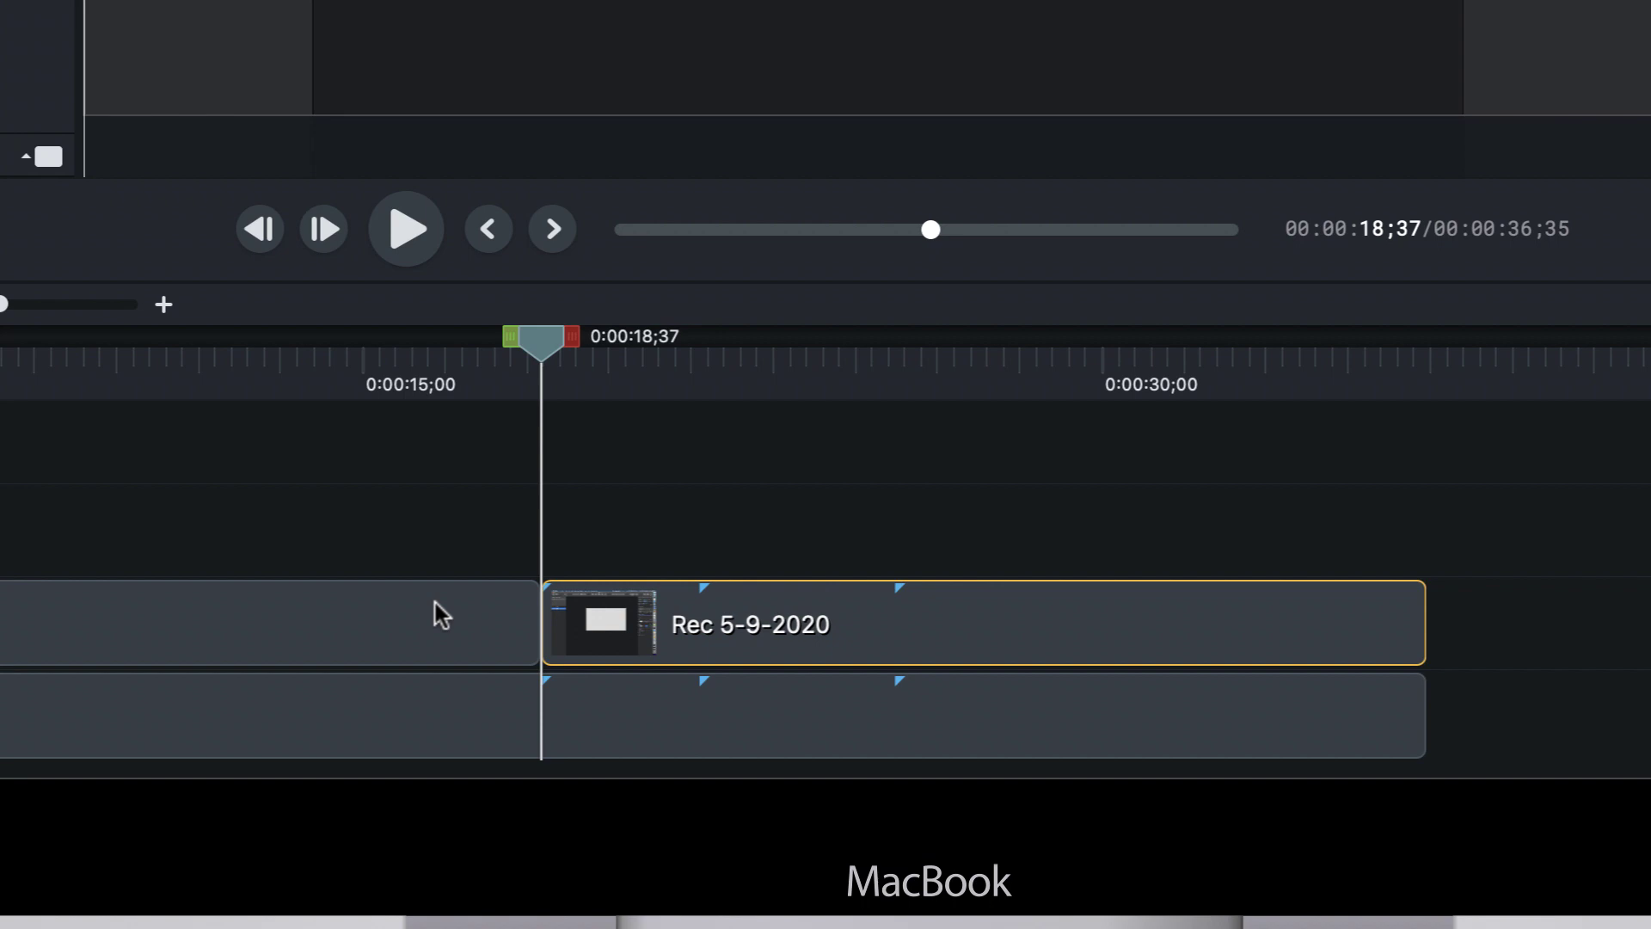
left_click(441, 615)
key("Delete")
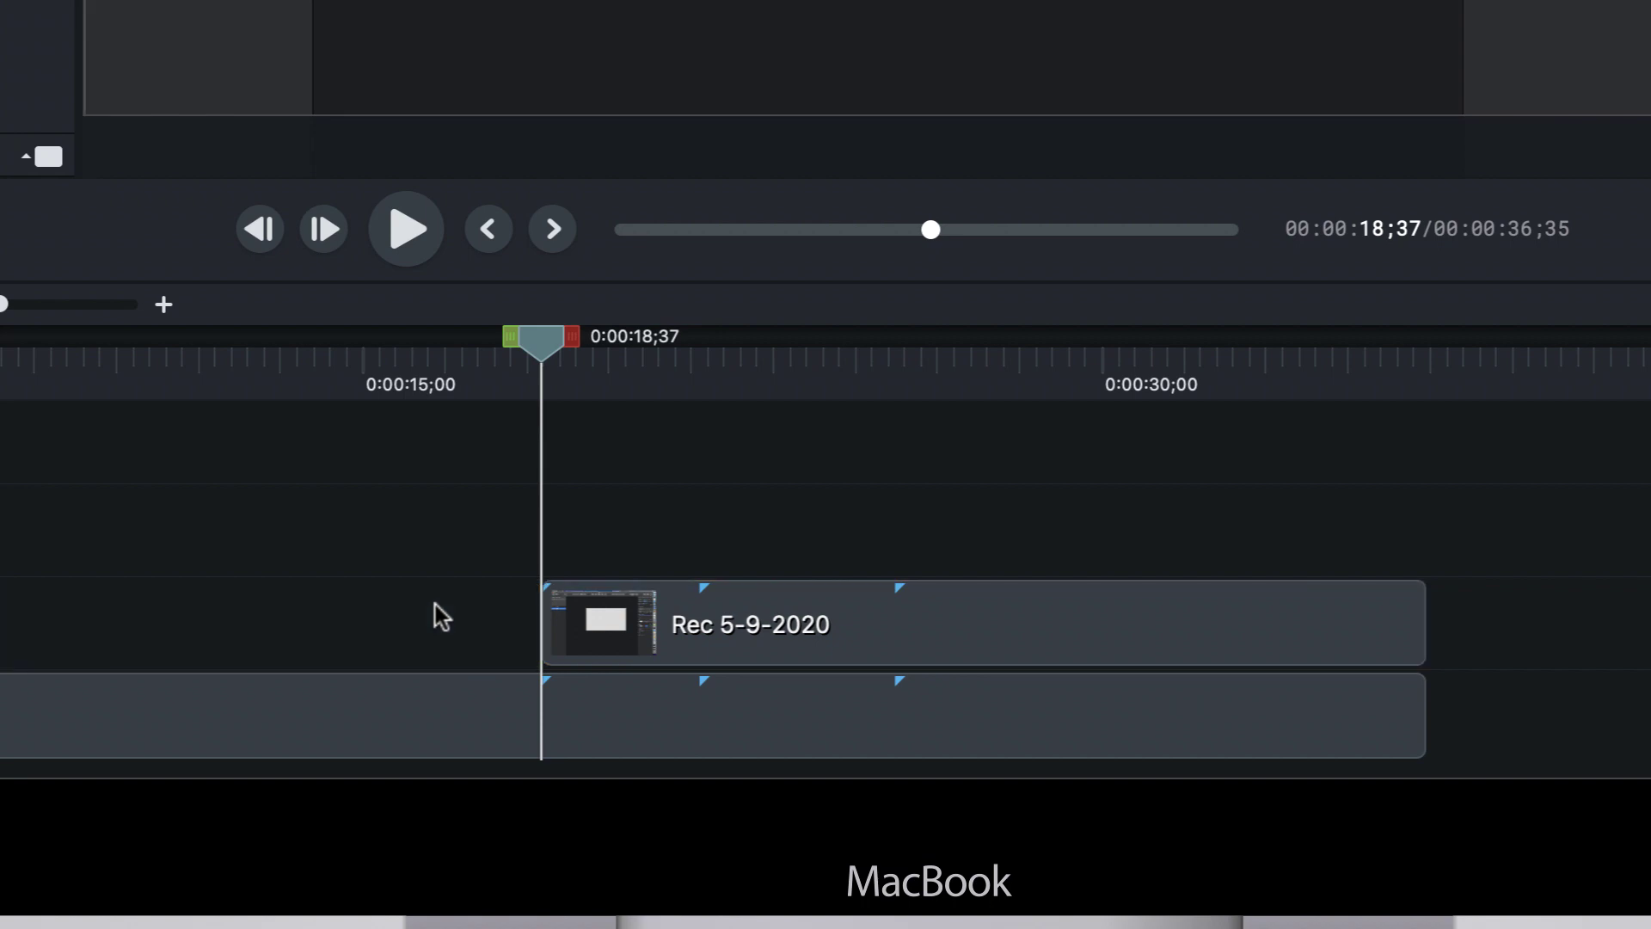
Split the copy at 0:00:25;48, delete the trailing piece, and select the shortened copy
key("ctrl+alt+Right")
key("ctrl+alt+Right")
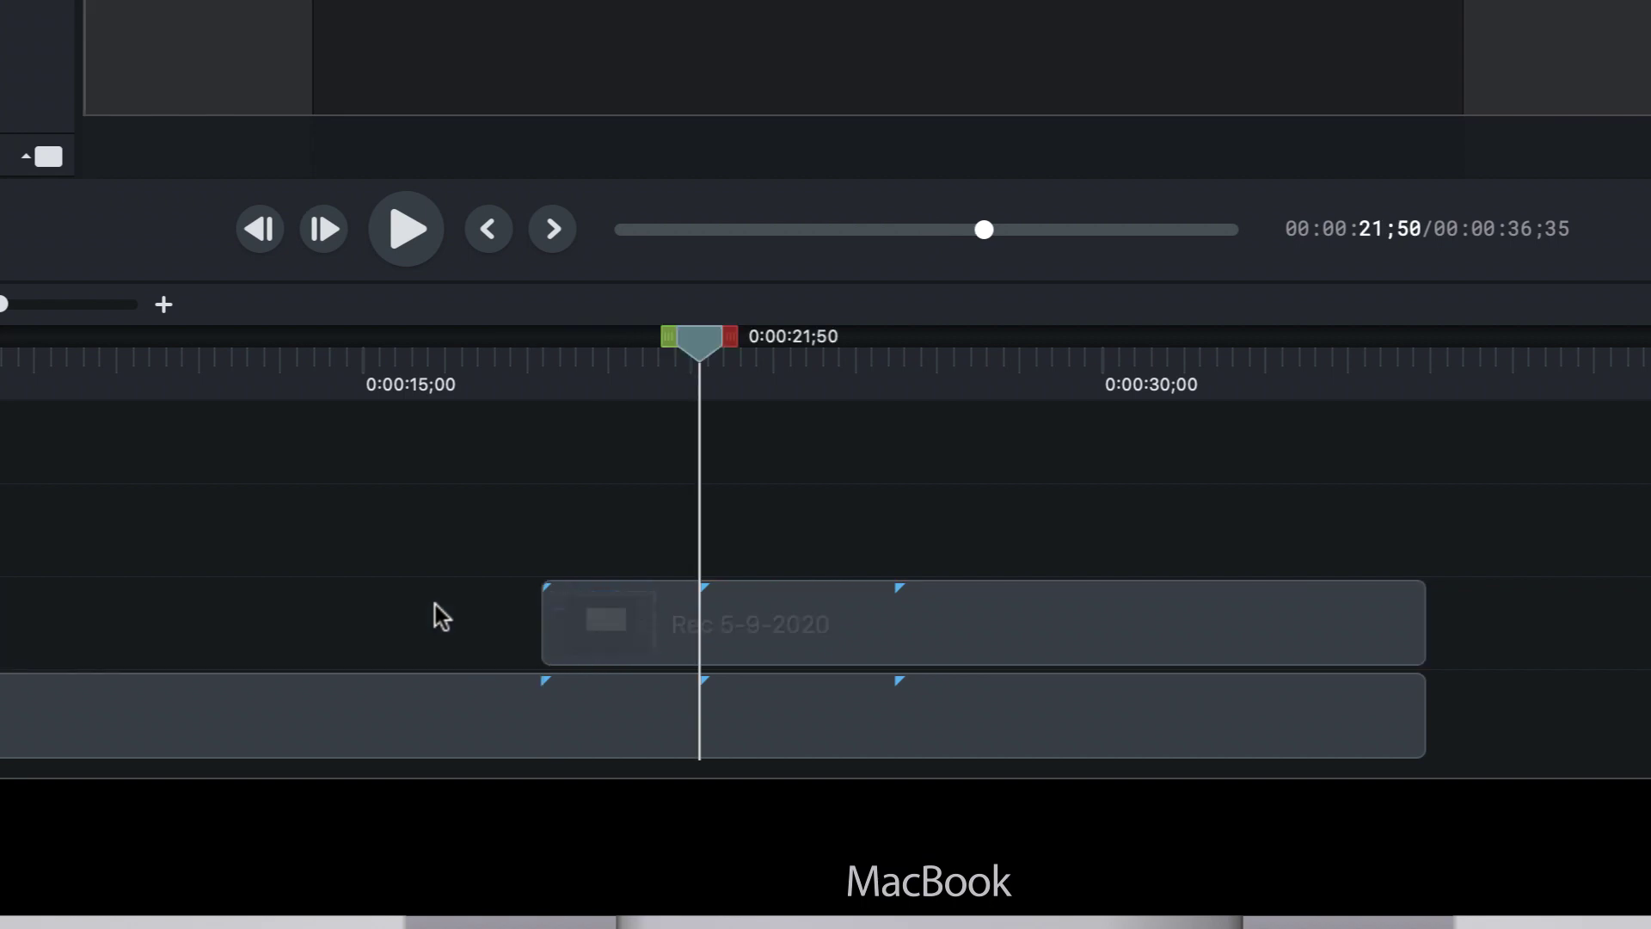
left_click(995, 625)
key("super+t")
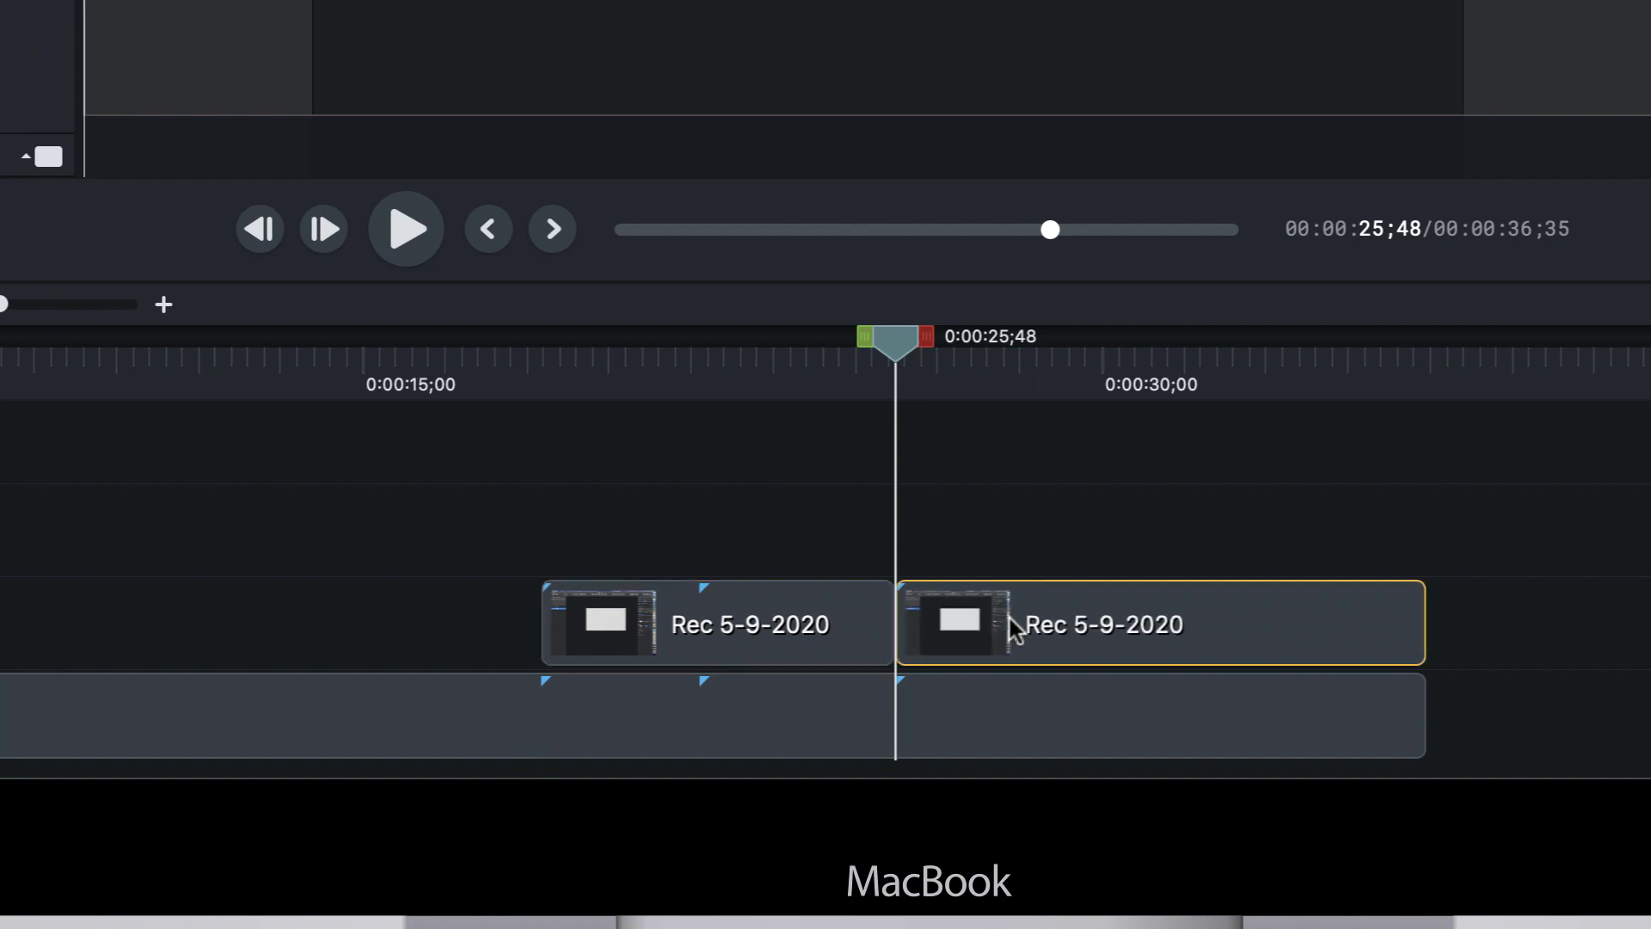
key("Delete")
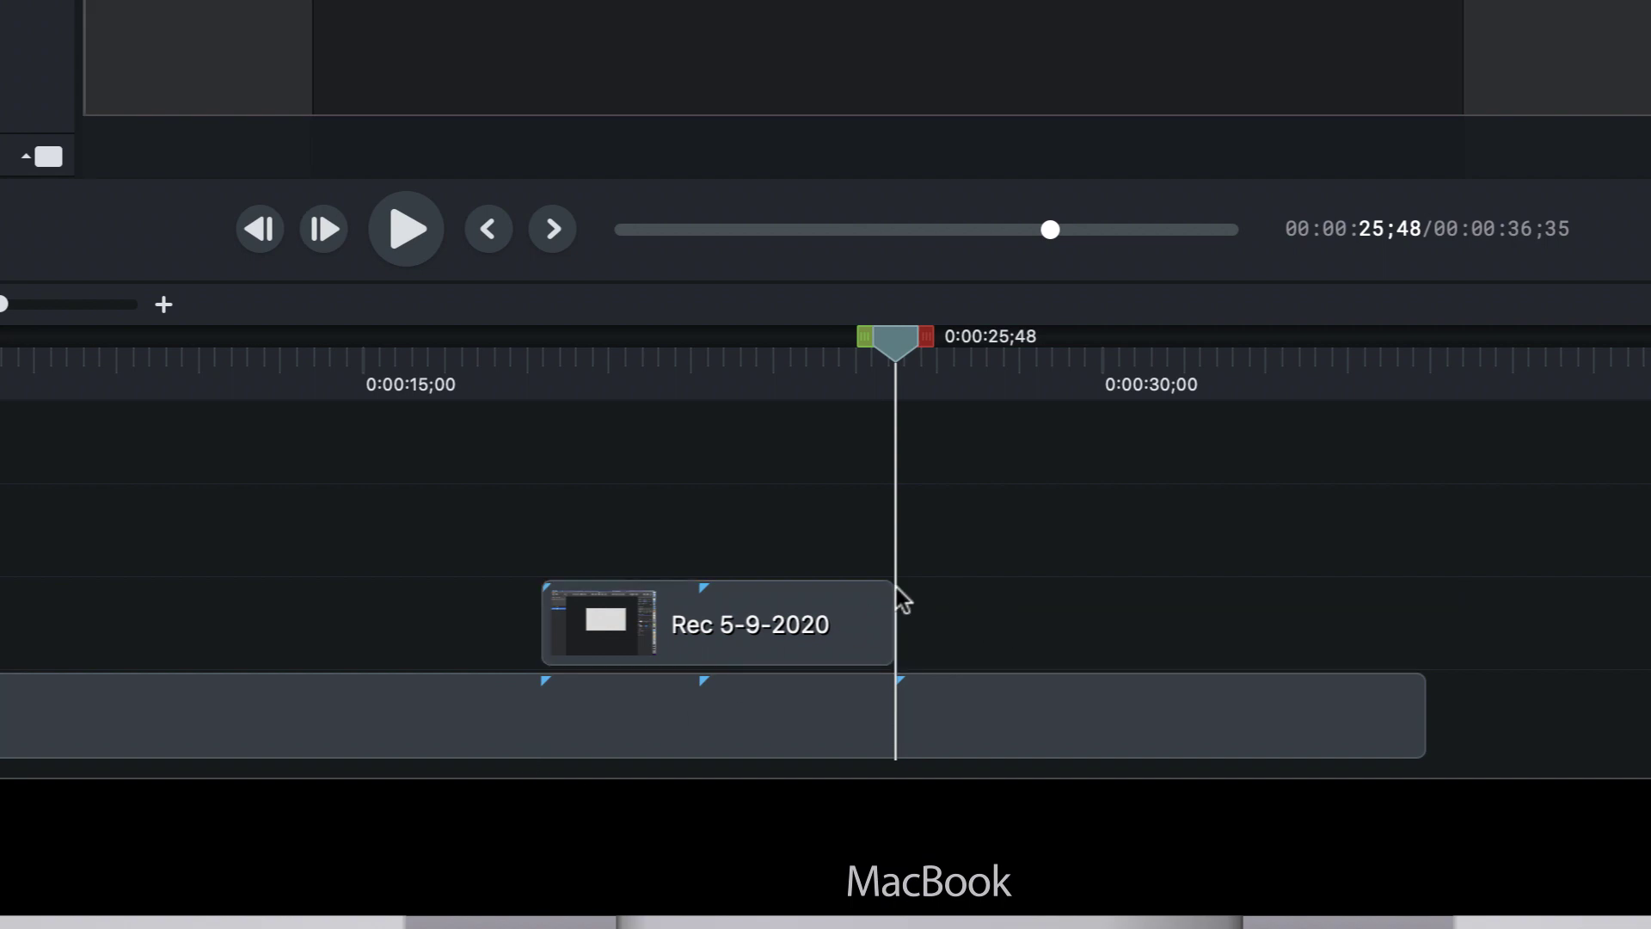
left_click_drag(737, 369, 708, 389)
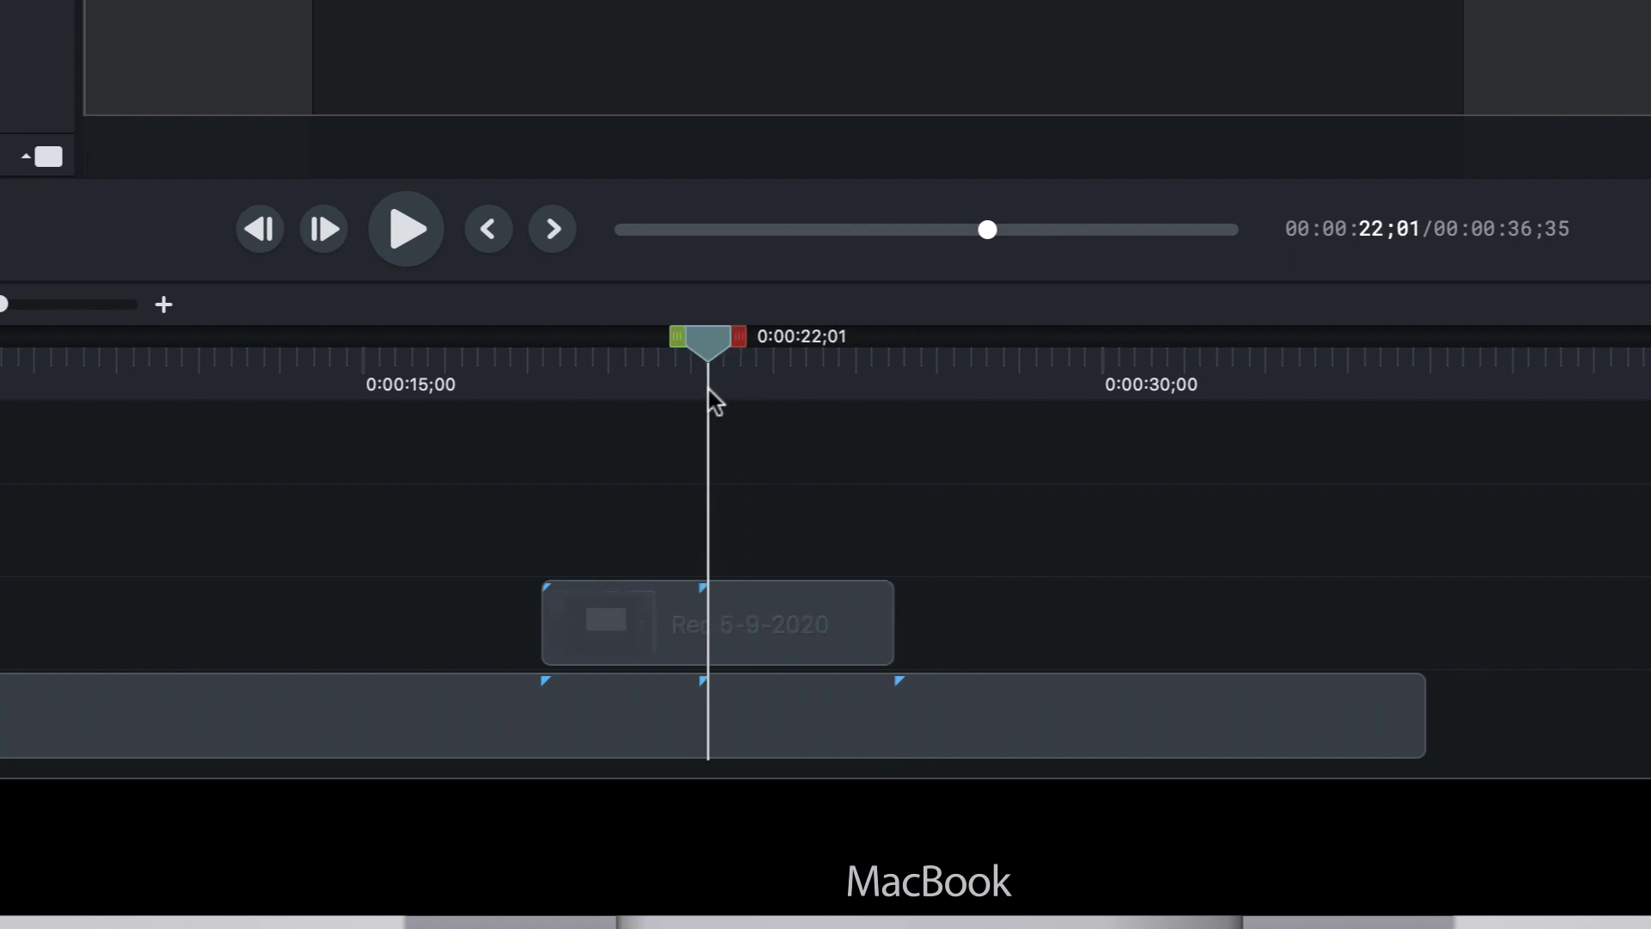
left_click(779, 607)
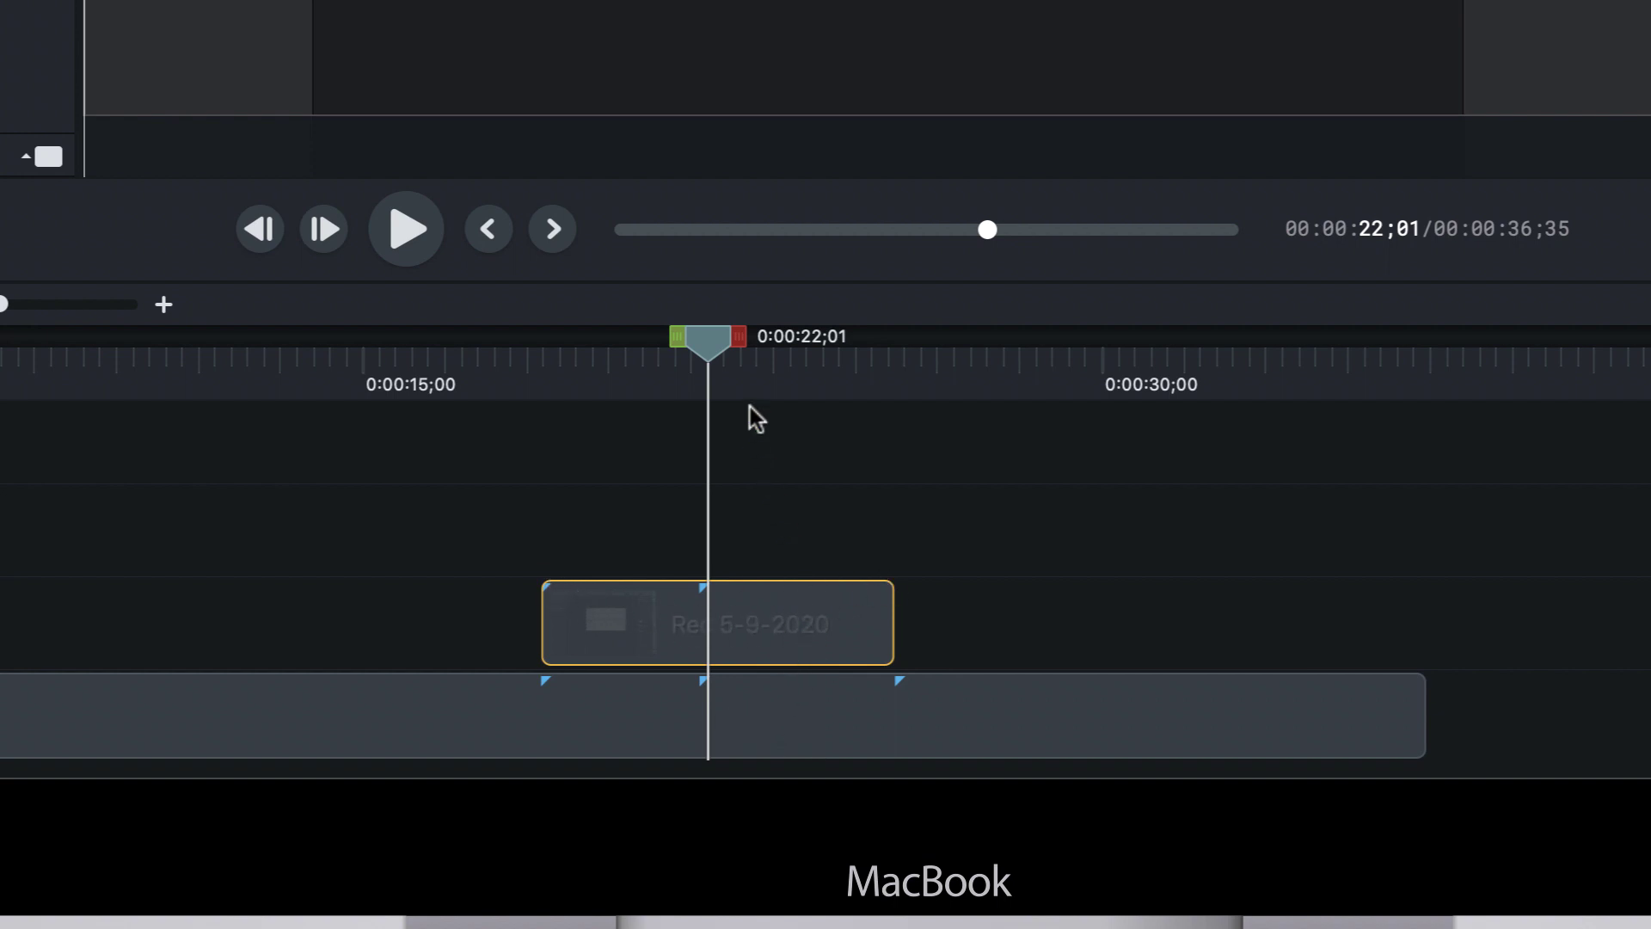
Scale the copy to 100% and position it at X -1193, Y 1.0 to frame the Appearance and Style panel
left_click_drag(705, 348, 604, 344)
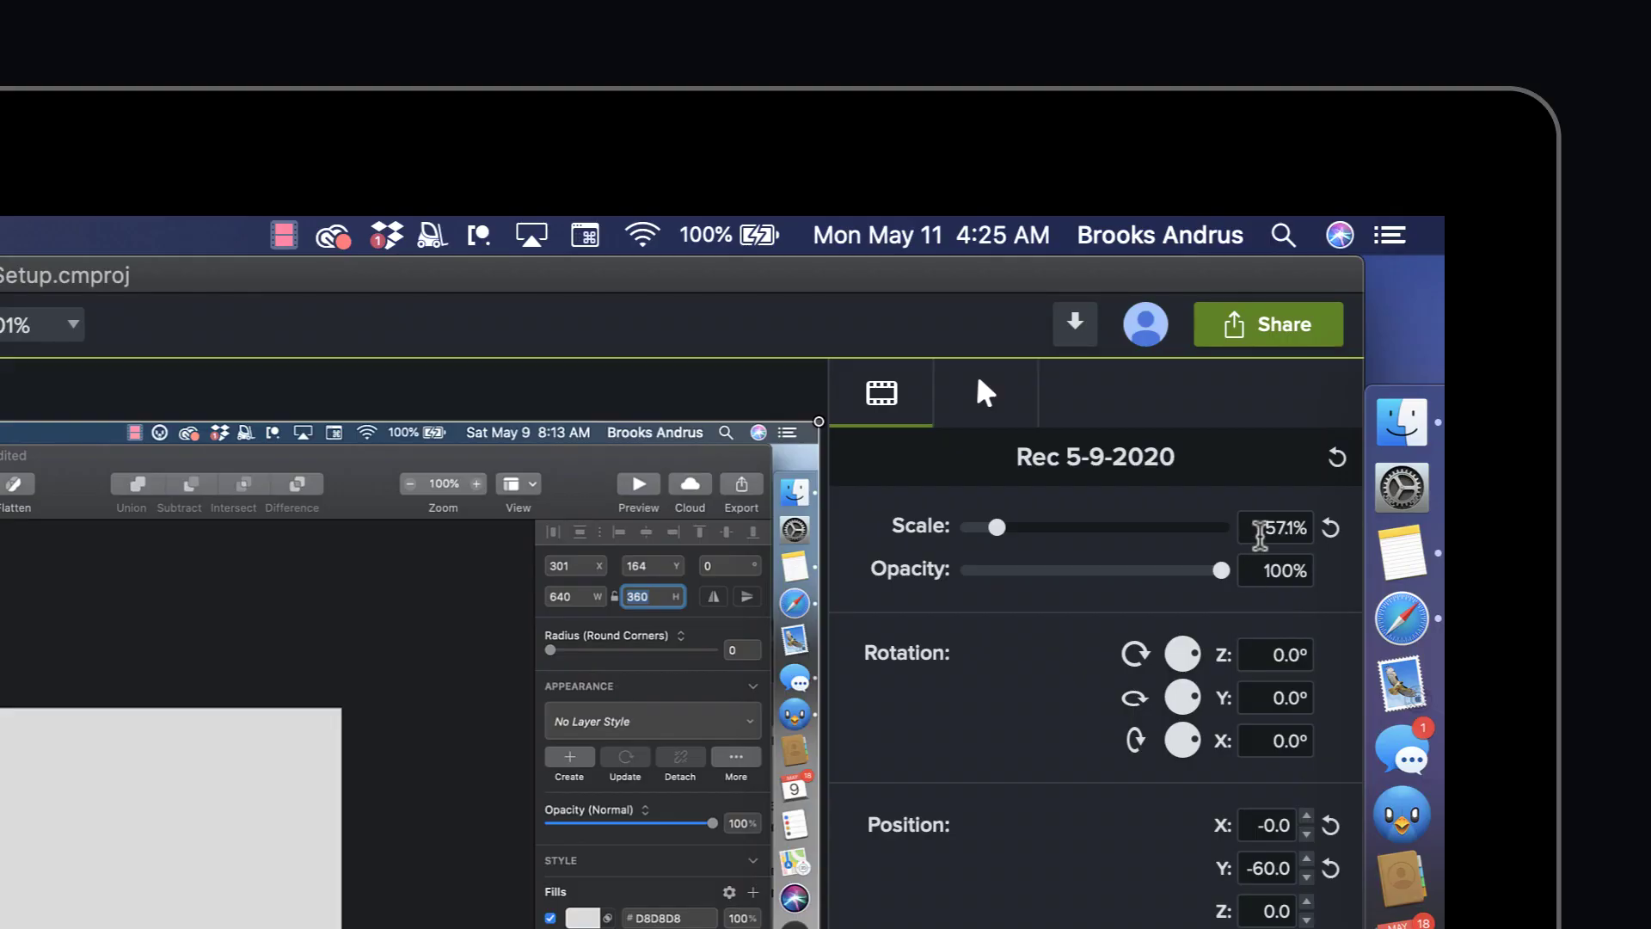
left_click(1259, 534)
type("100")
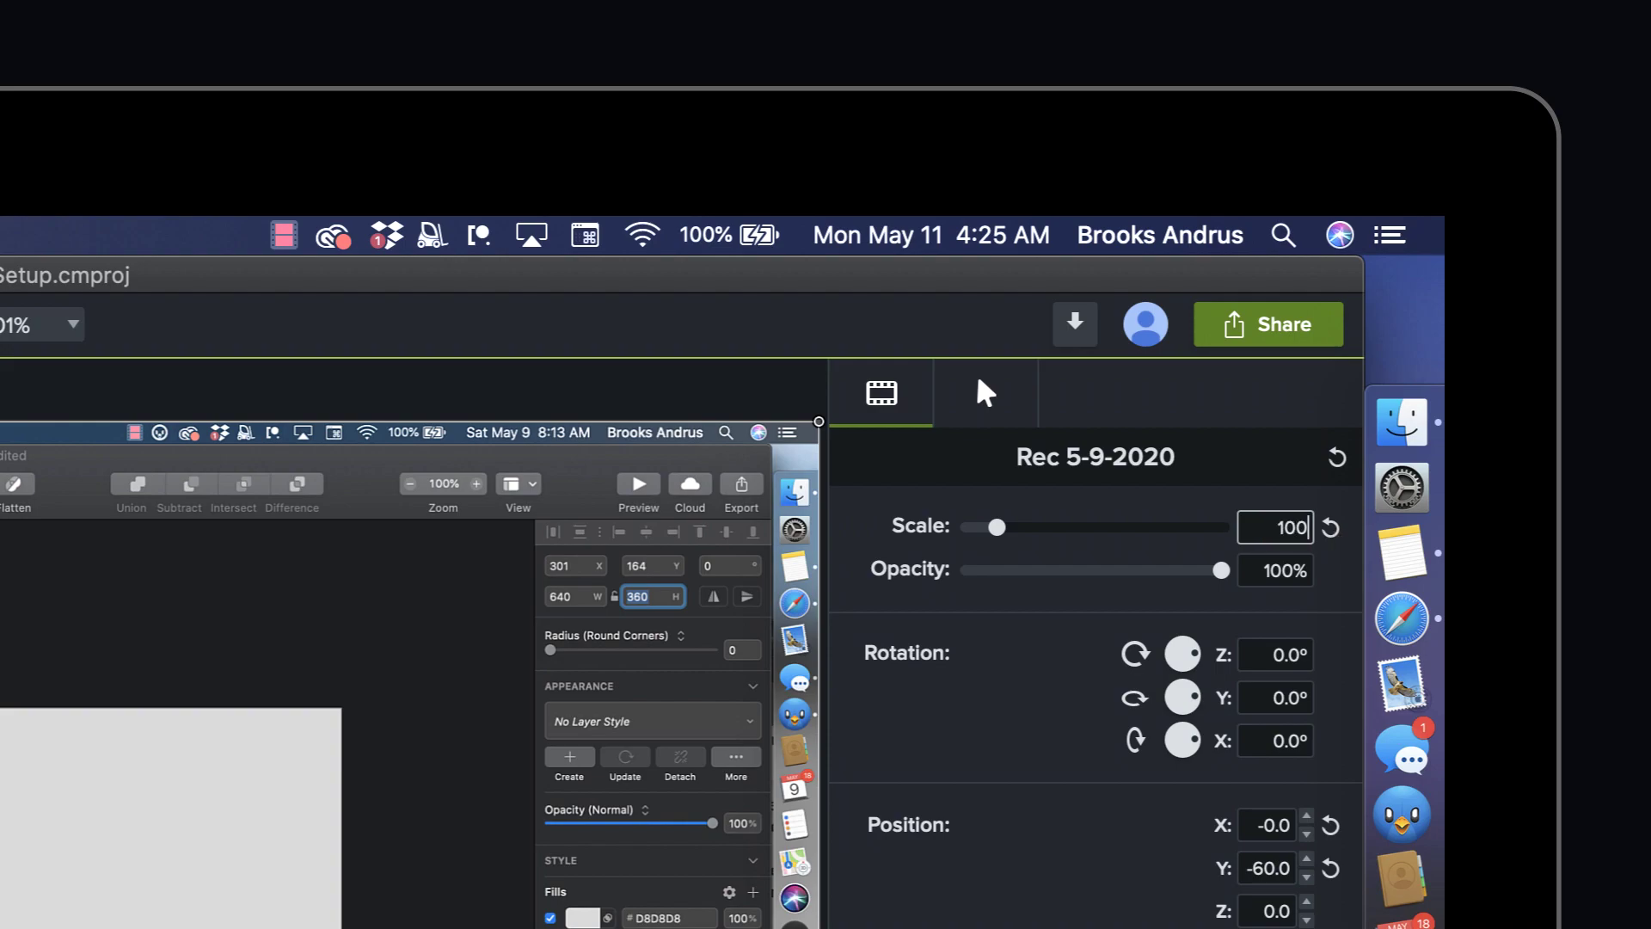
key("Return")
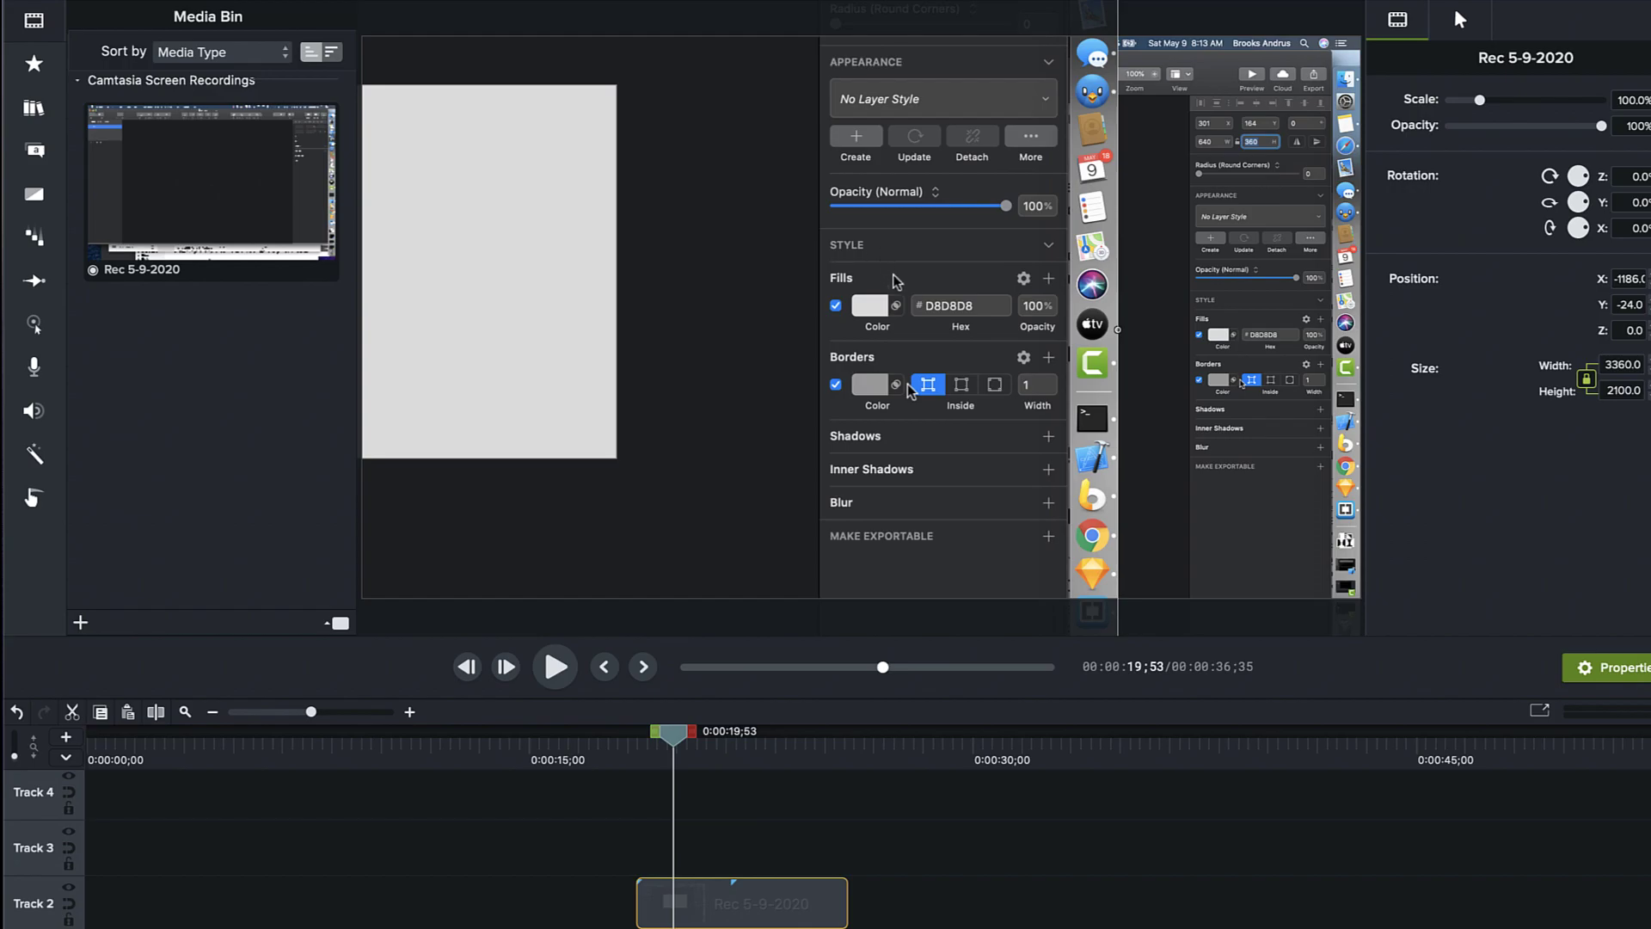
left_click_drag(953, 261, 954, 256)
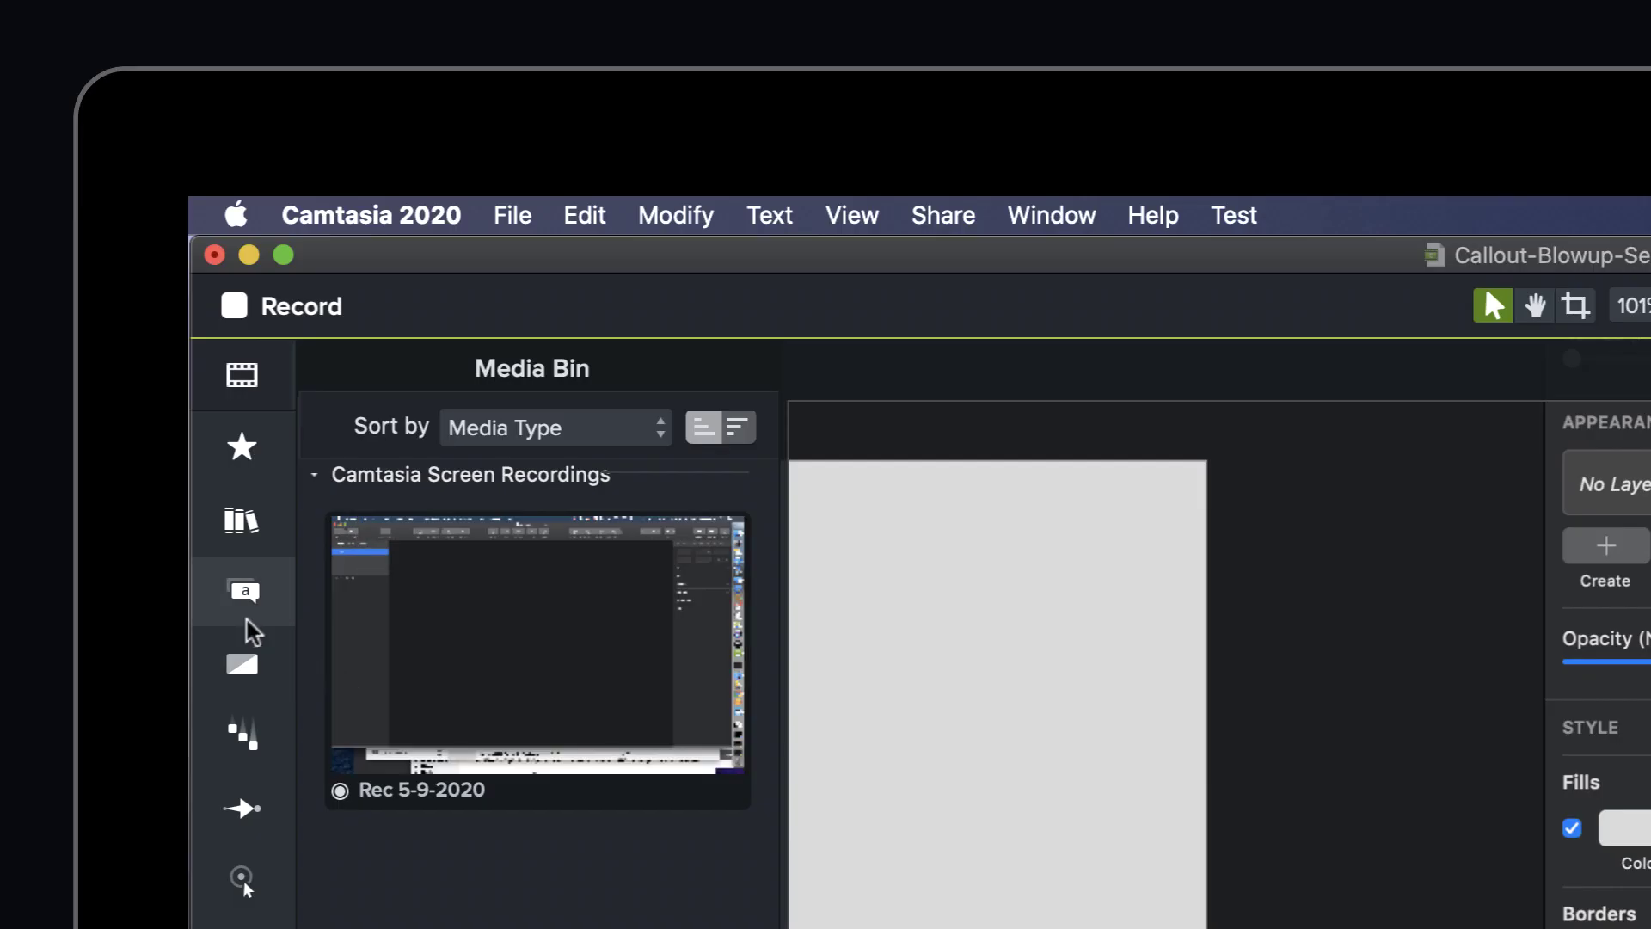
Drop the red ABC callout onto the canvas and extend its clip to end at 0:00:25;48
left_click(243, 597)
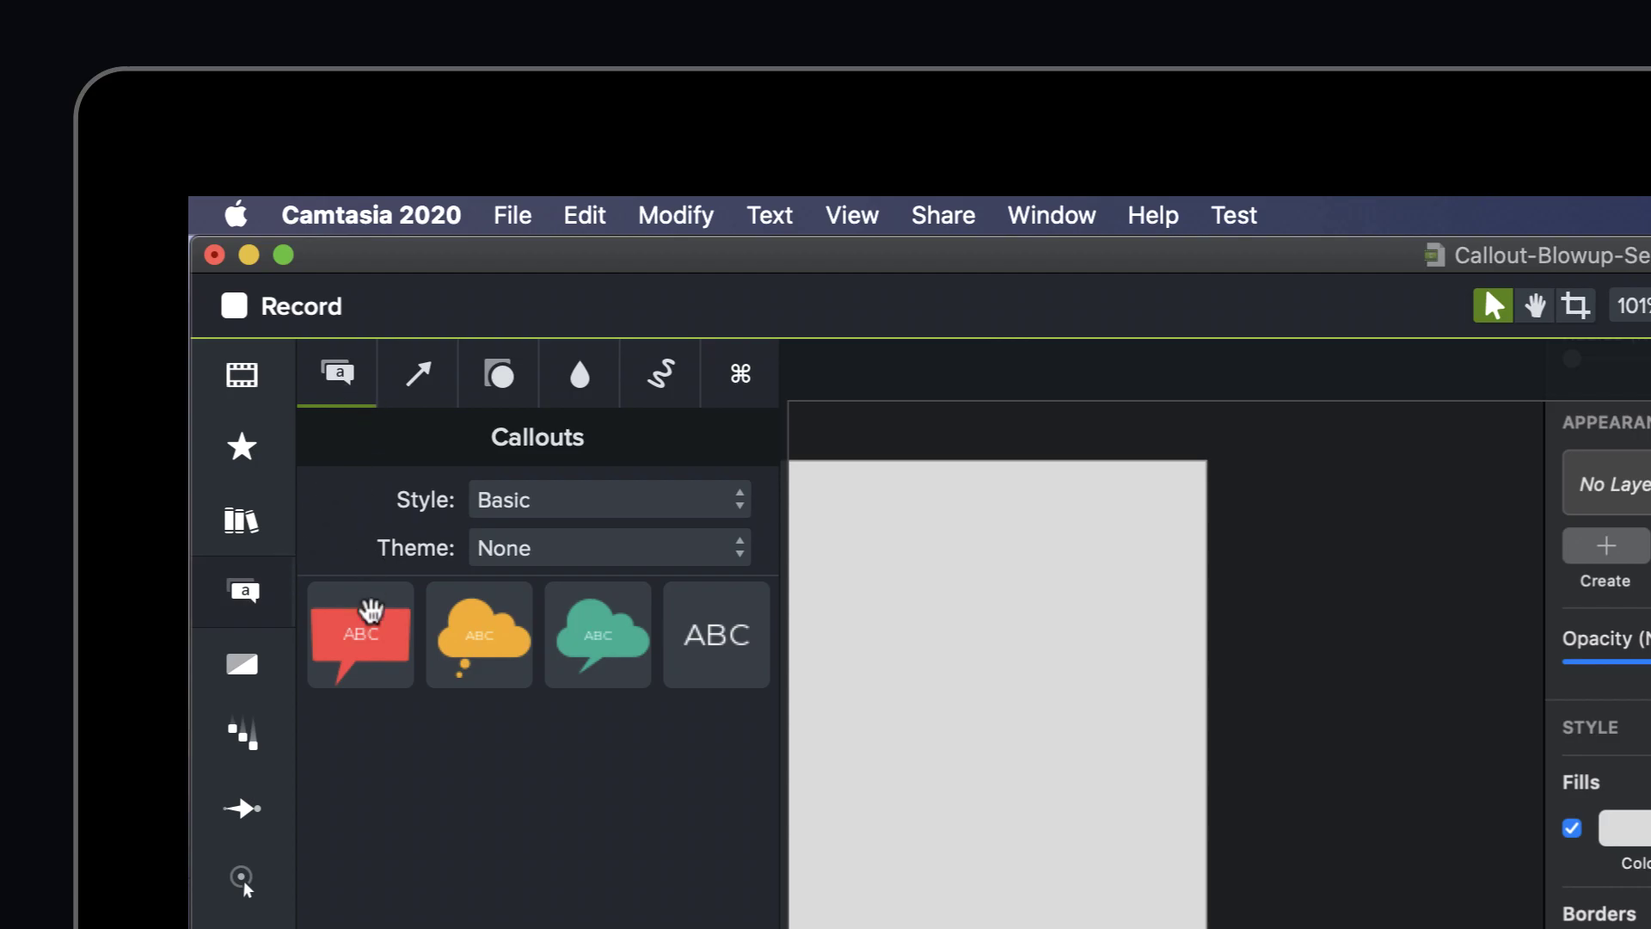
left_click_drag(361, 633, 894, 928)
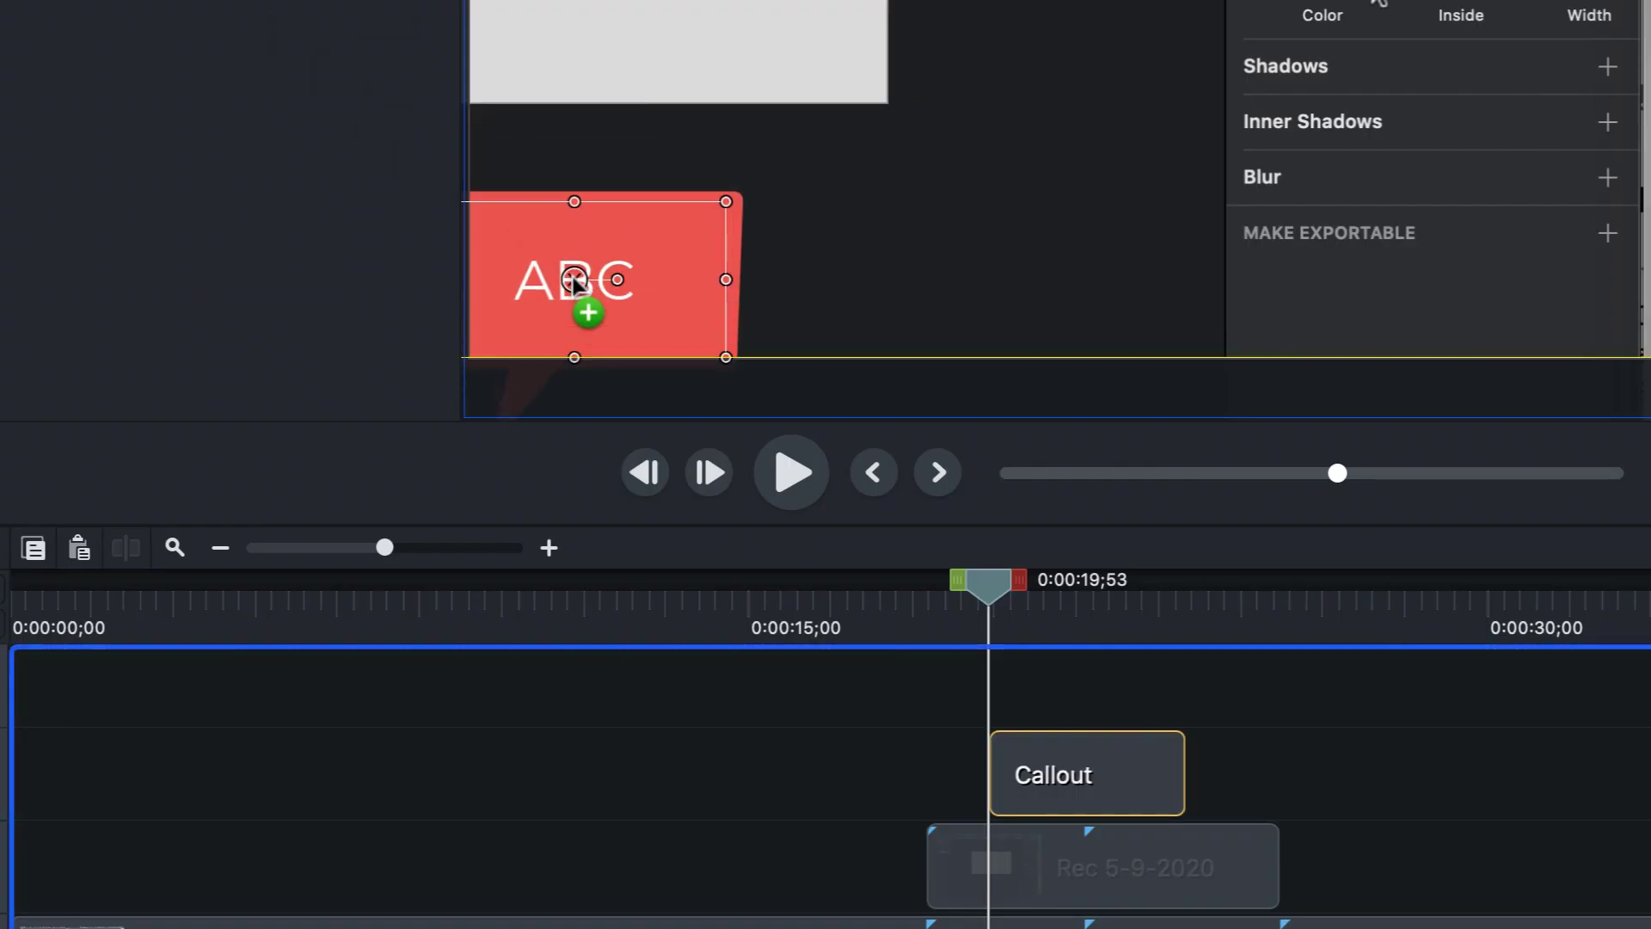
left_click_drag(575, 280, 946, 784)
left_click_drag(1104, 758, 1259, 776)
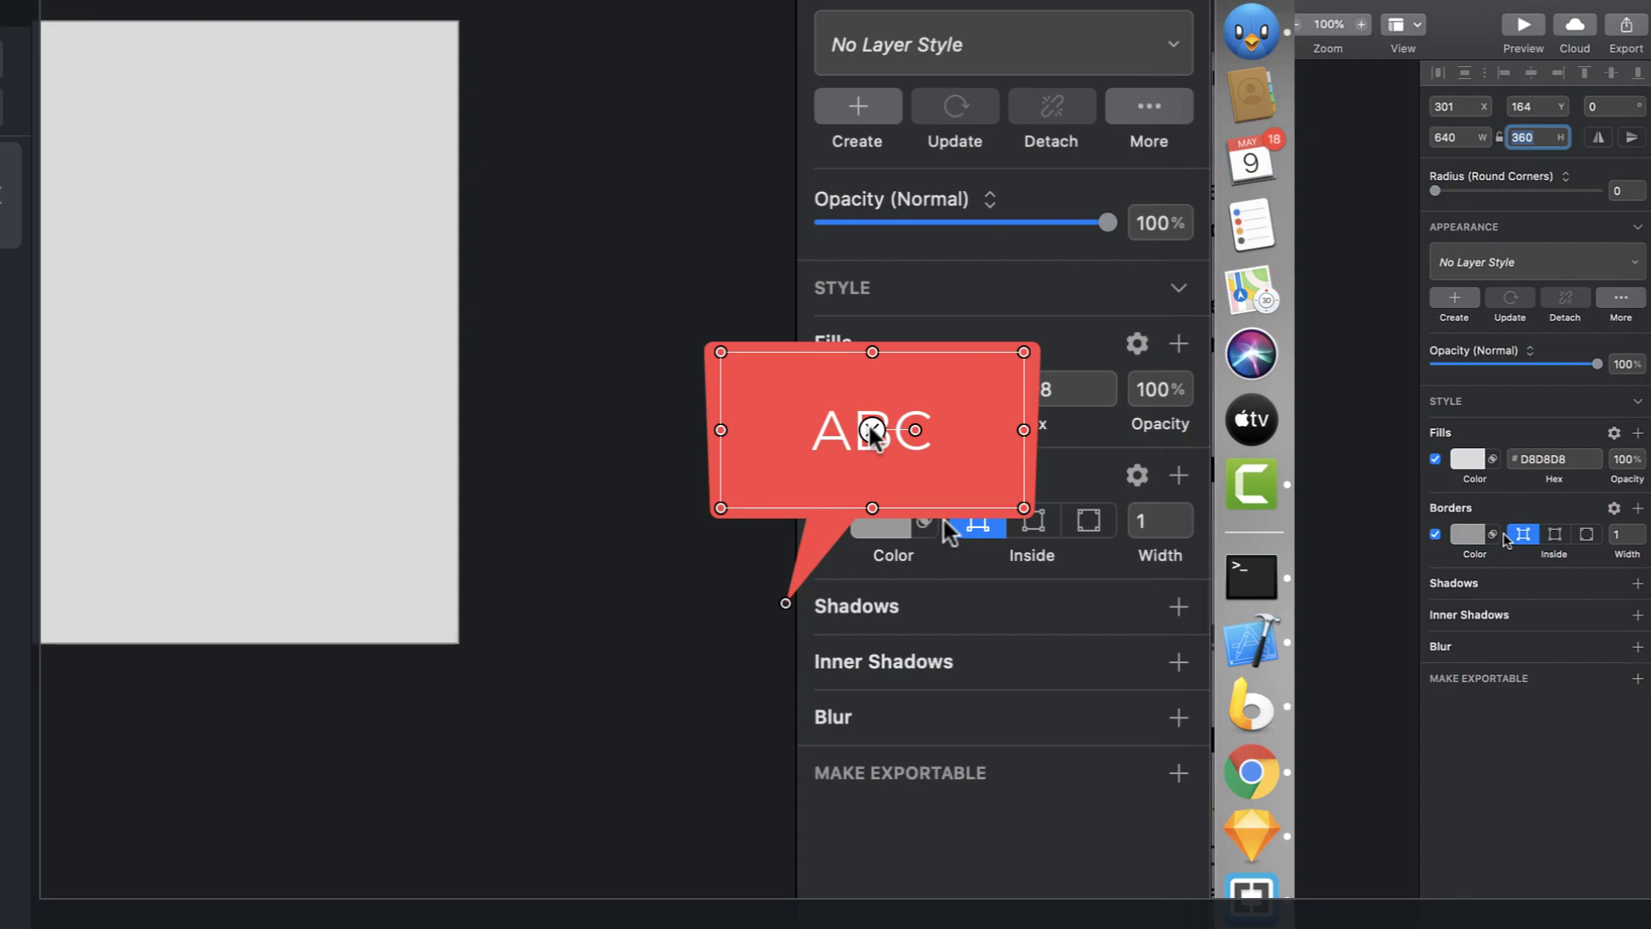
Move the red callout over the magnified panel, make it wider and taller, and tuck its tail inside
left_click_drag(873, 433, 973, 364)
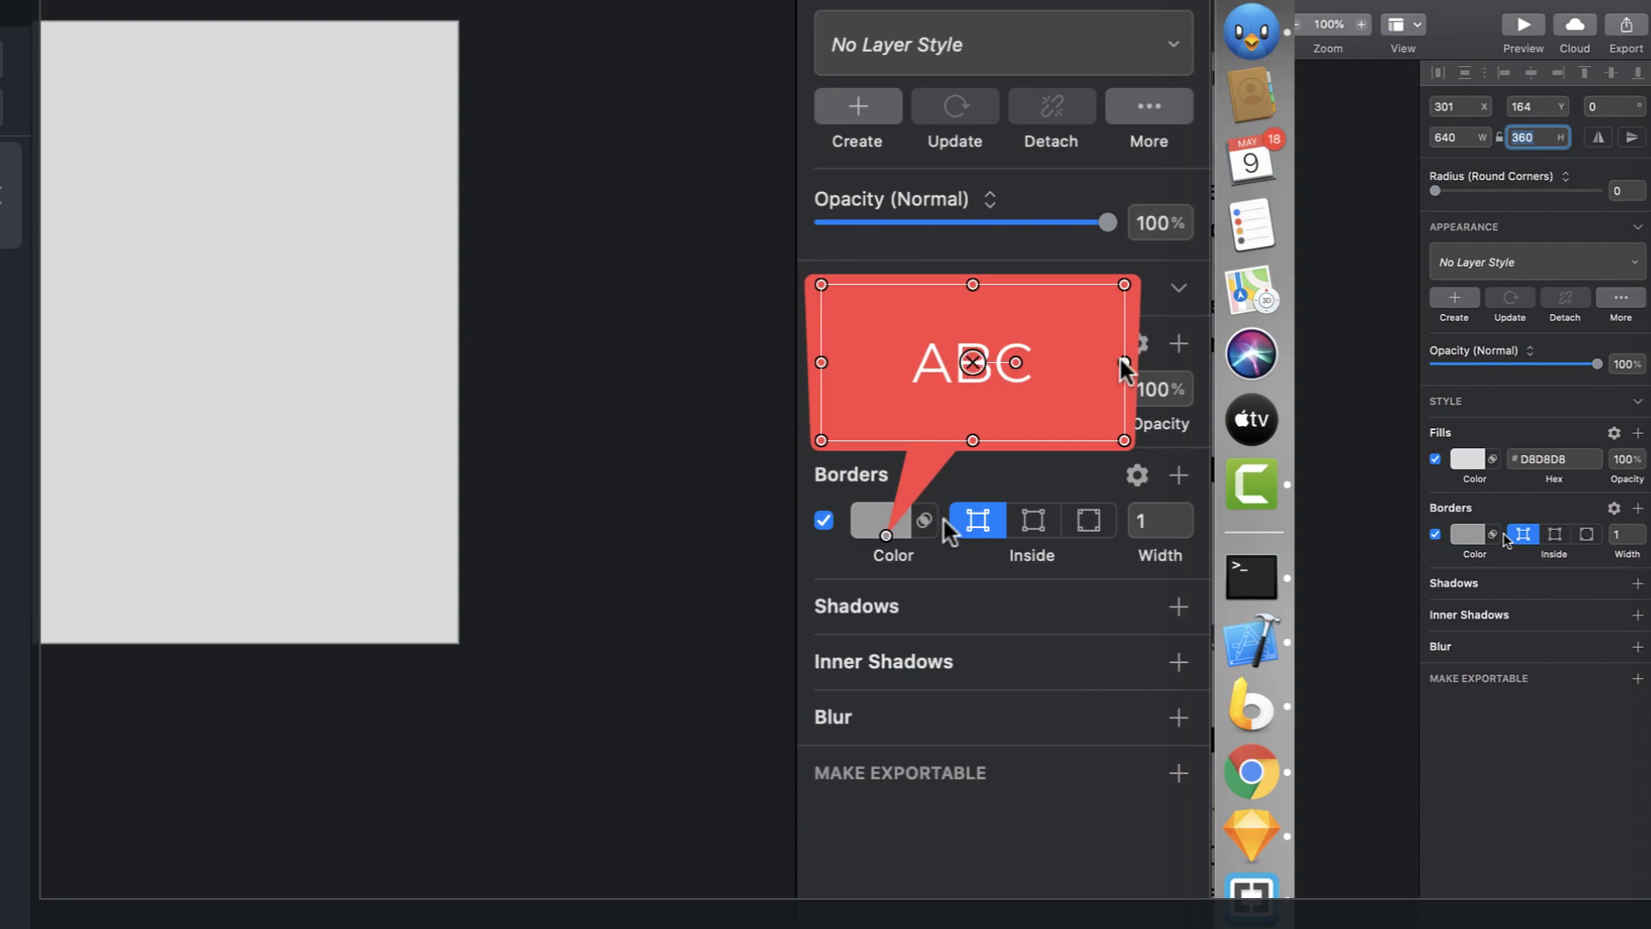
left_click_drag(1124, 362, 1184, 363)
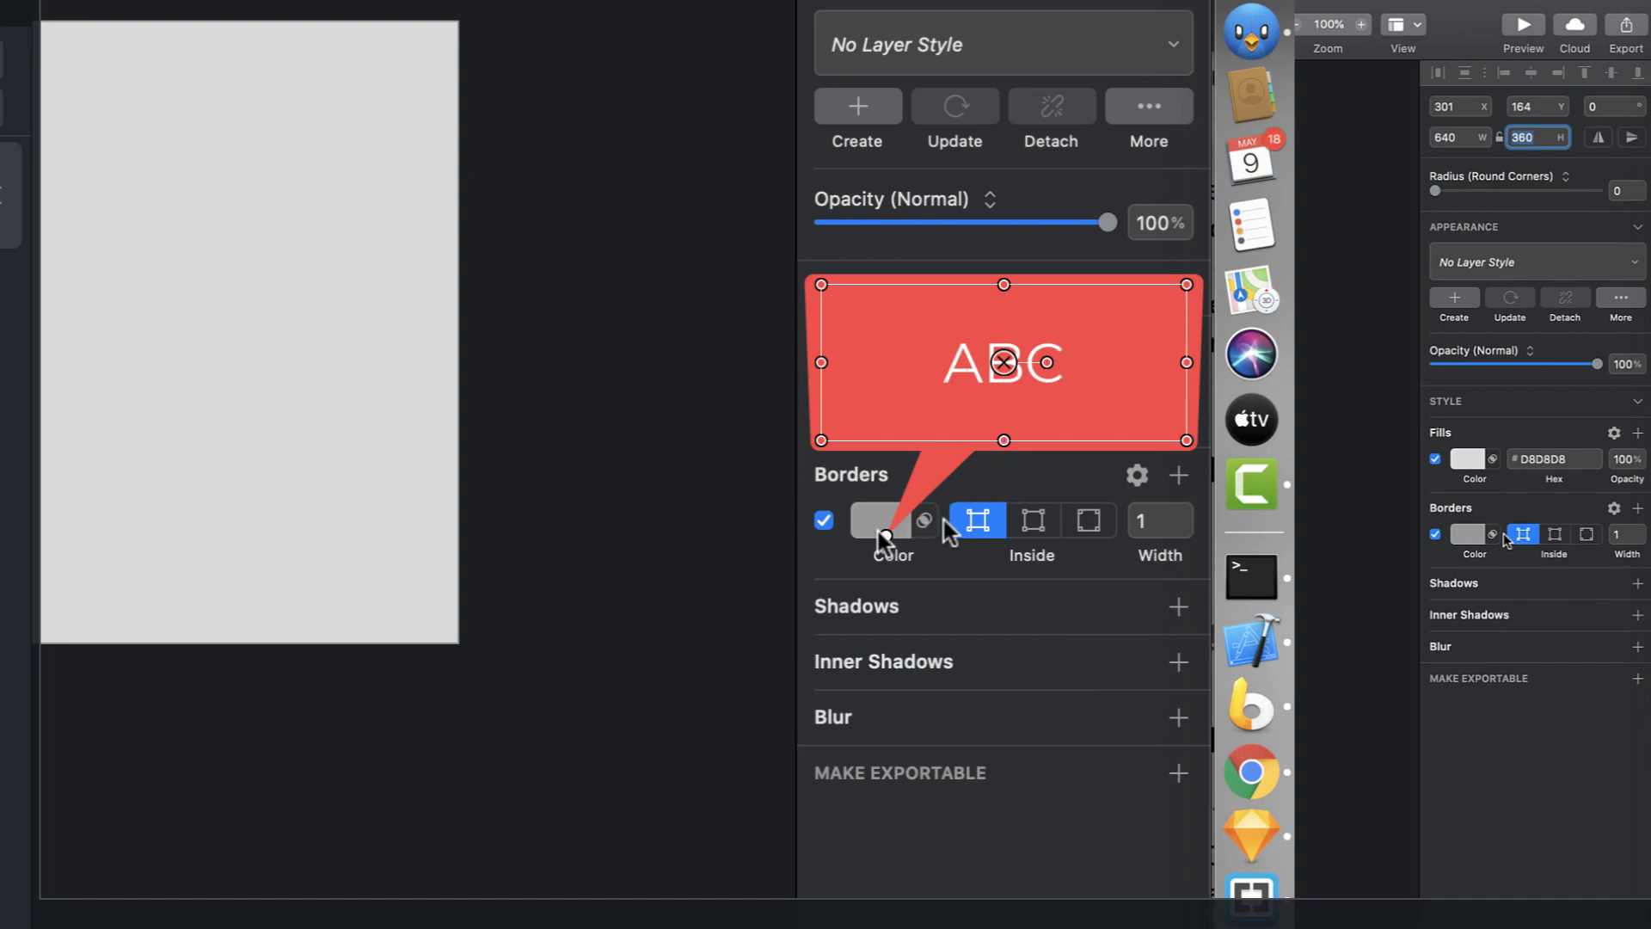
left_click_drag(886, 535, 734, 350)
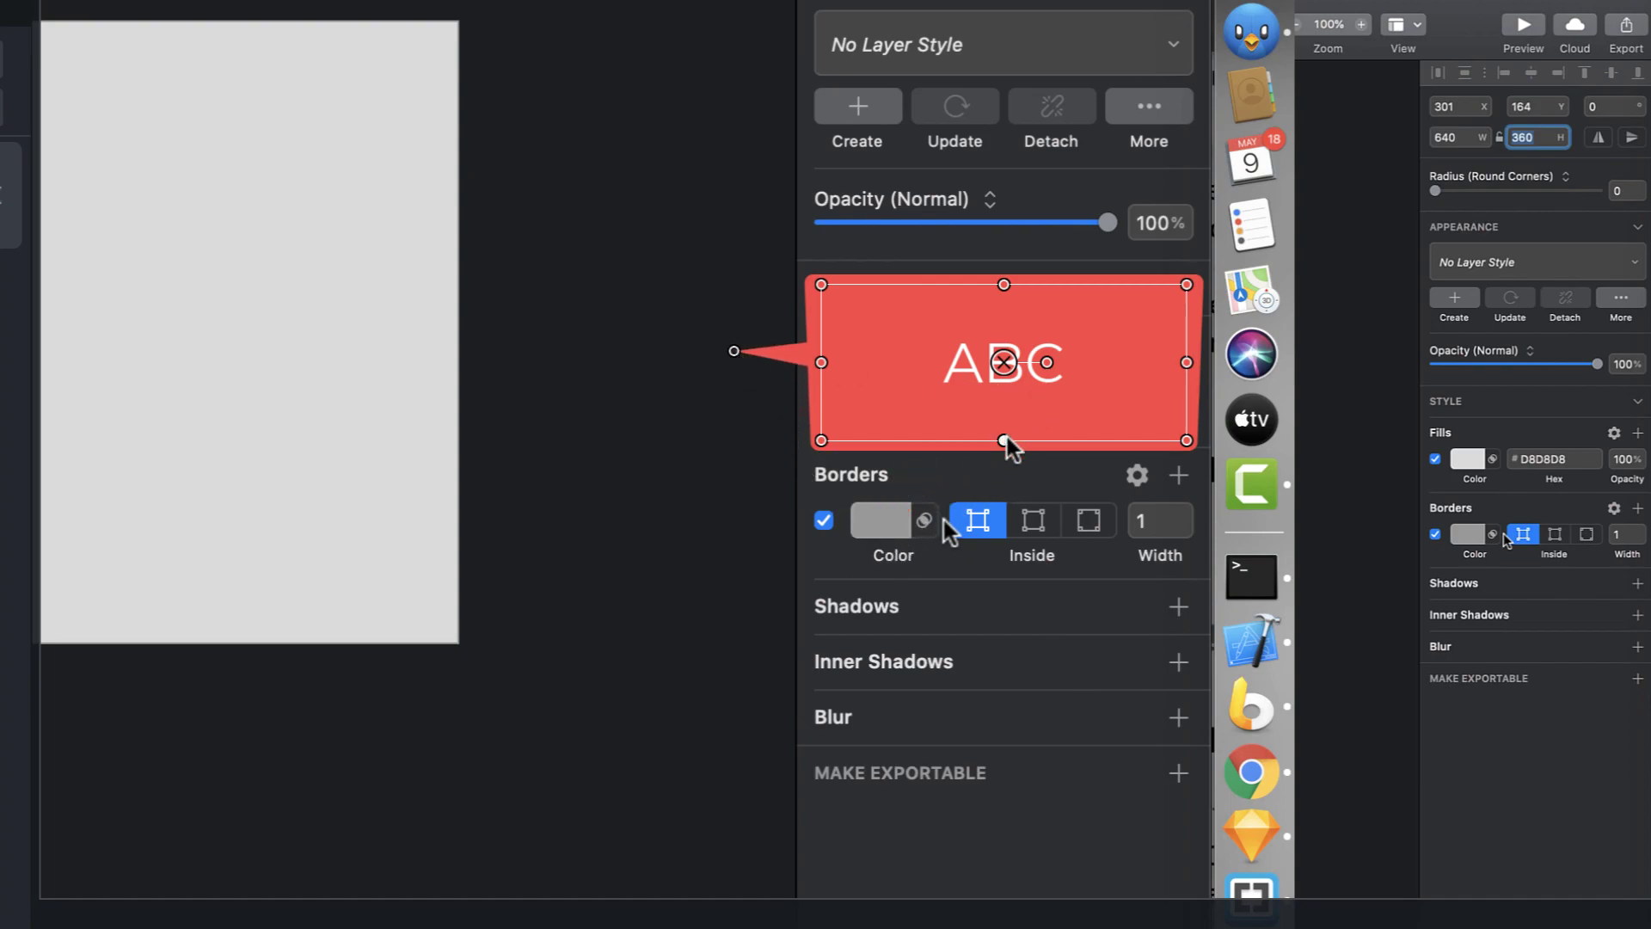
left_click_drag(1006, 441, 1016, 574)
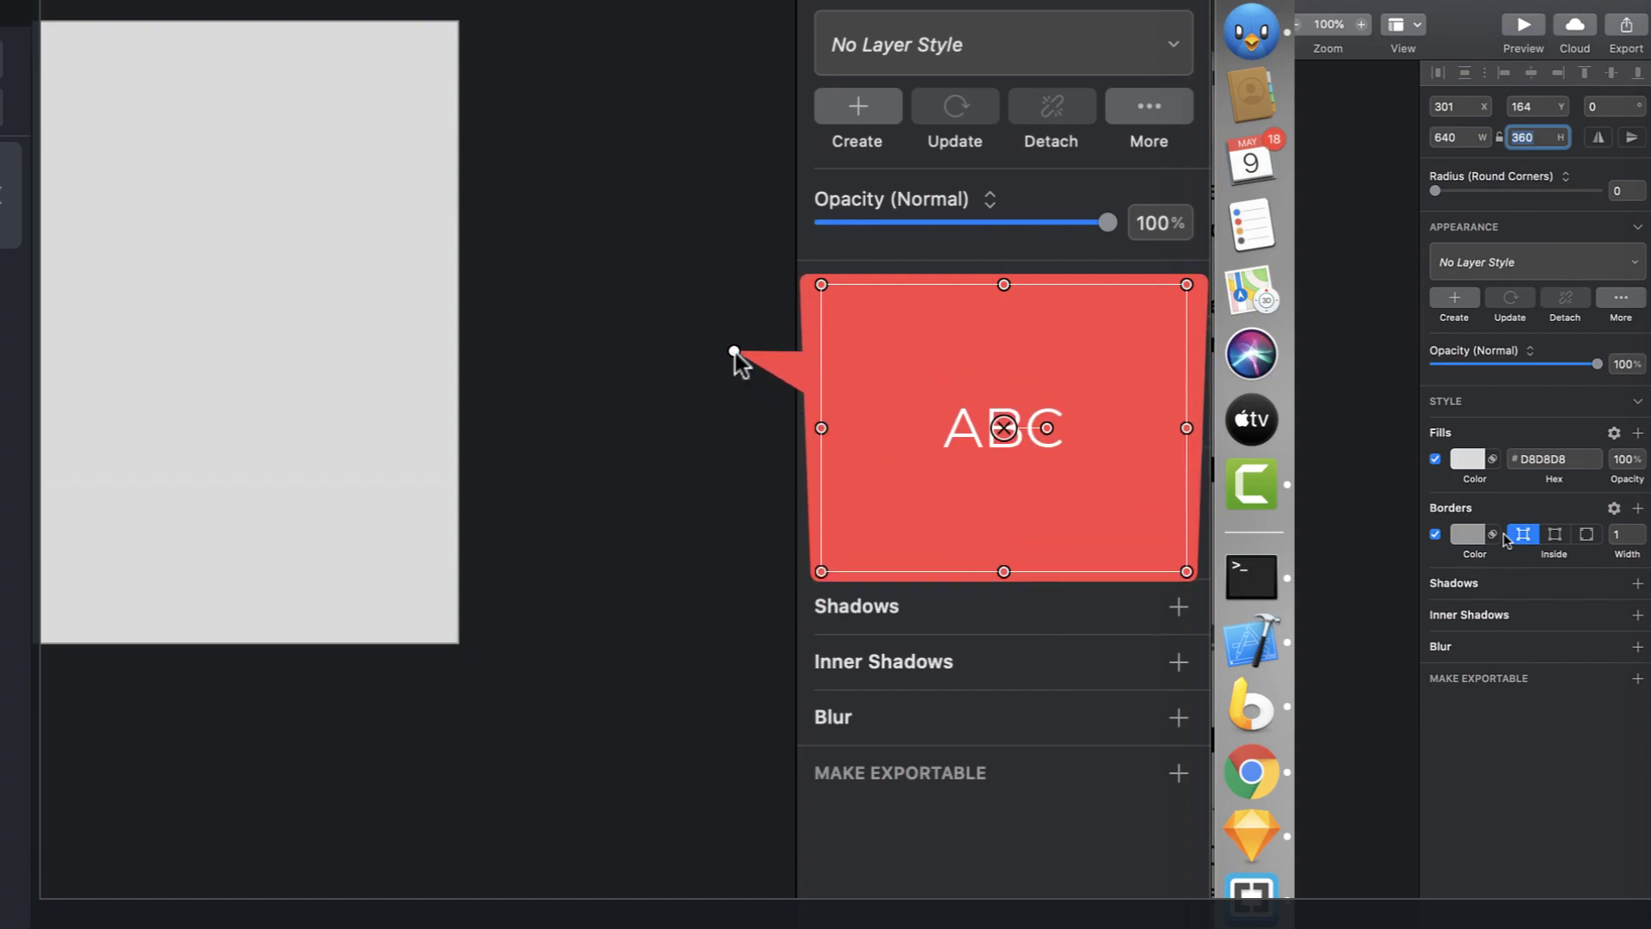
left_click_drag(733, 351, 883, 379)
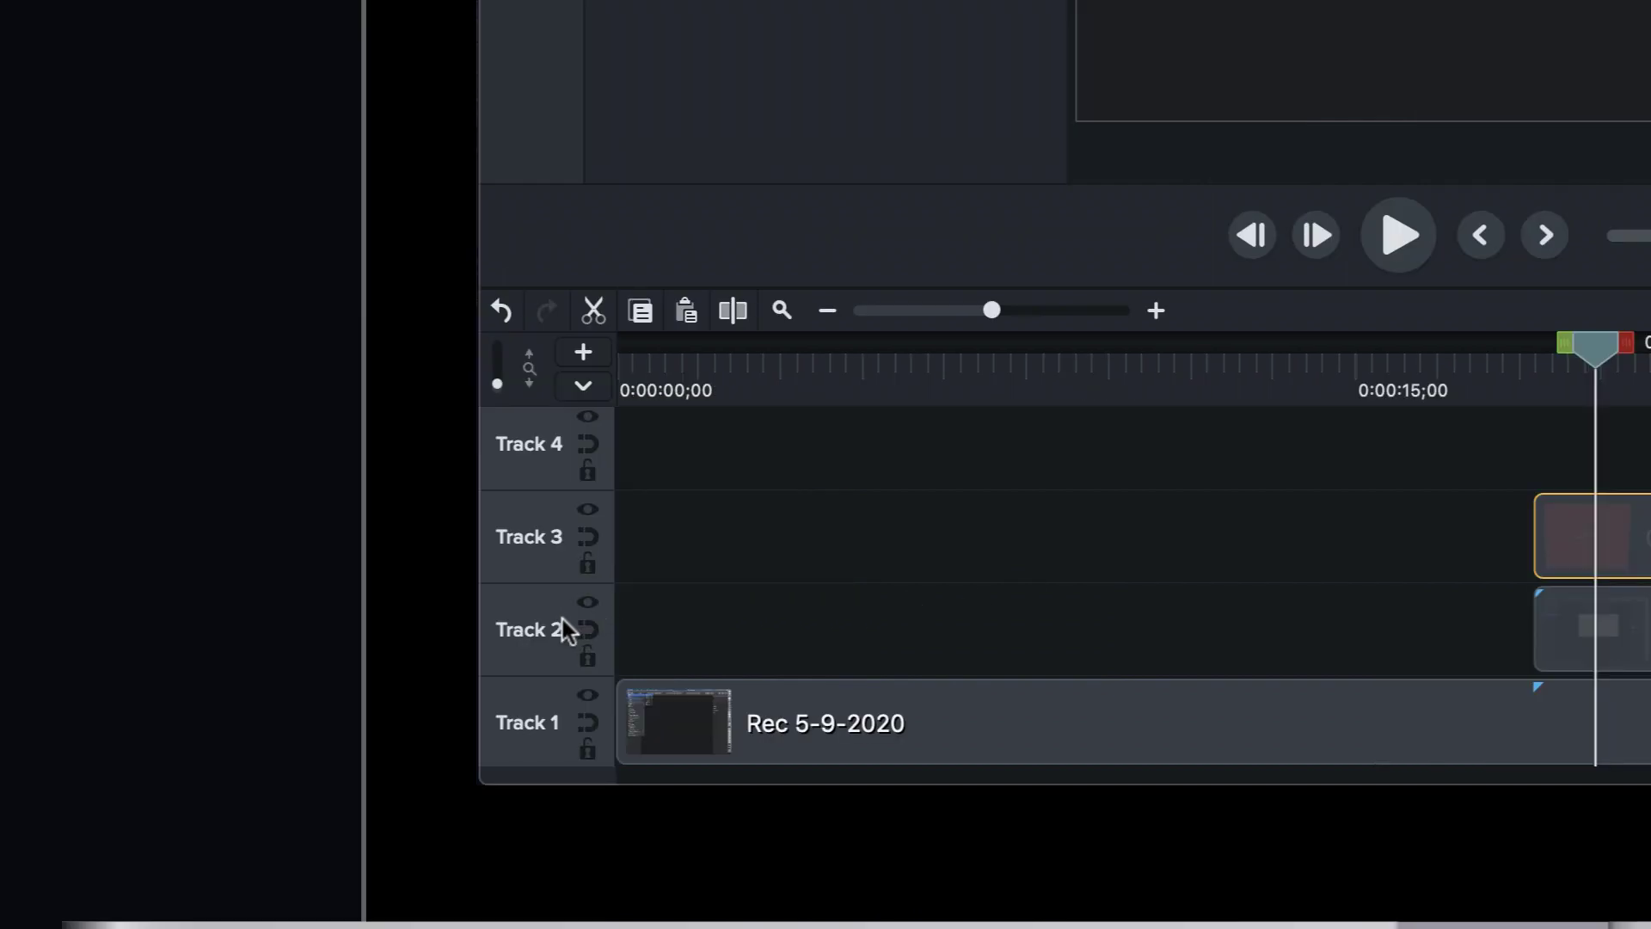
Insert a new empty track below the recording's track
right_click(543, 627)
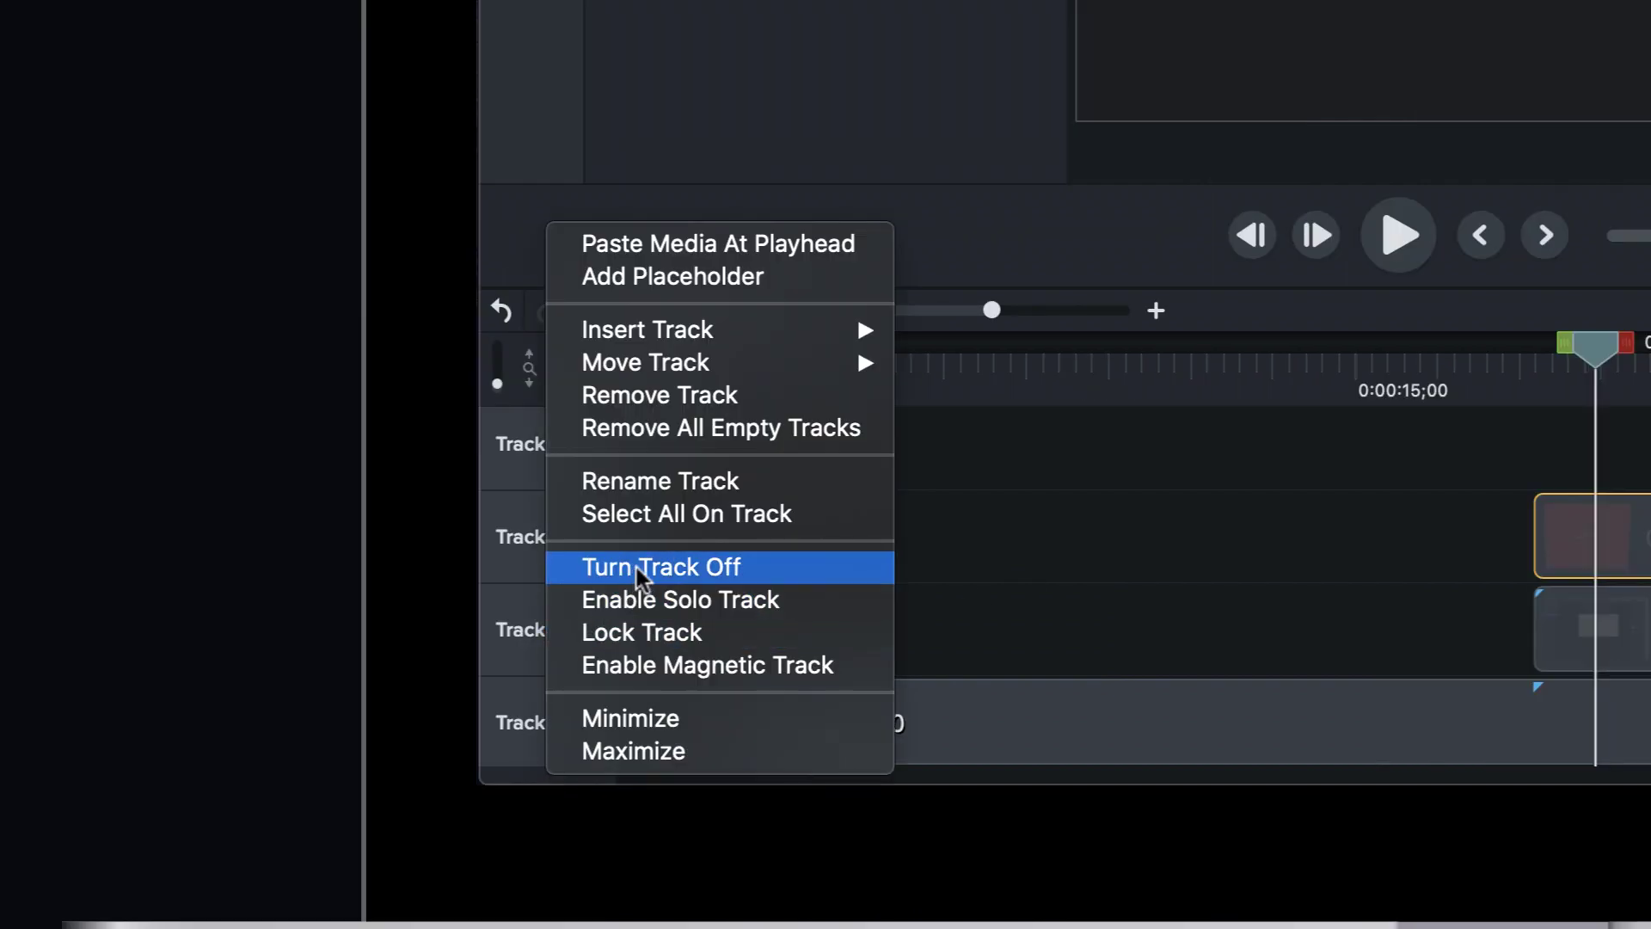
mouse_move(760, 328)
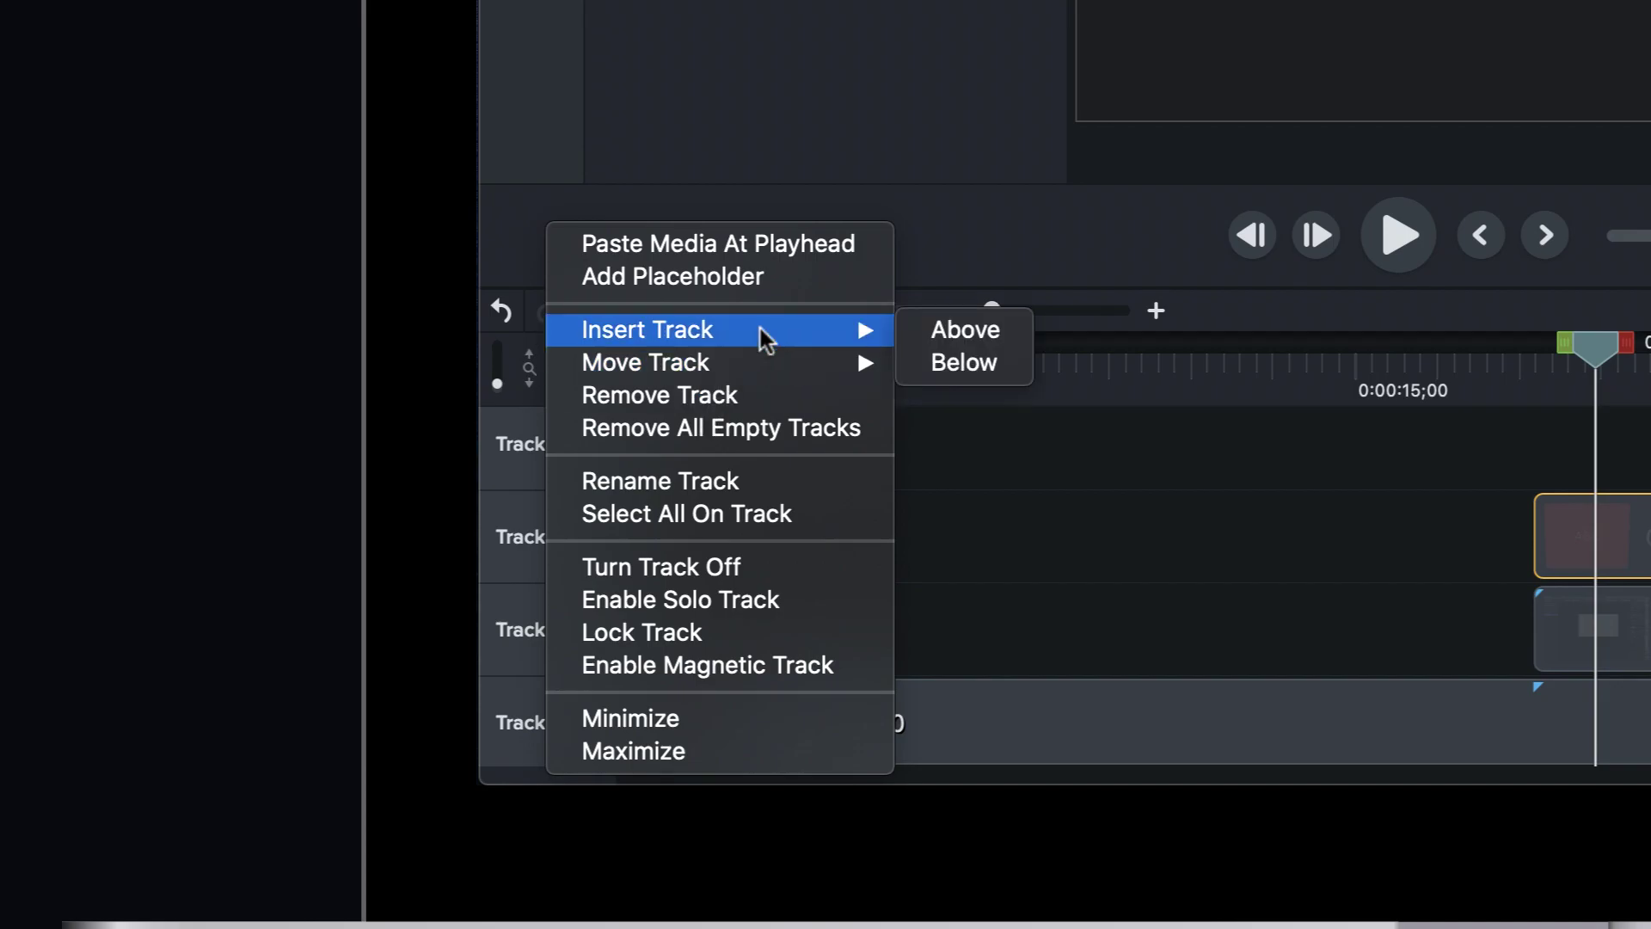
left_click(980, 362)
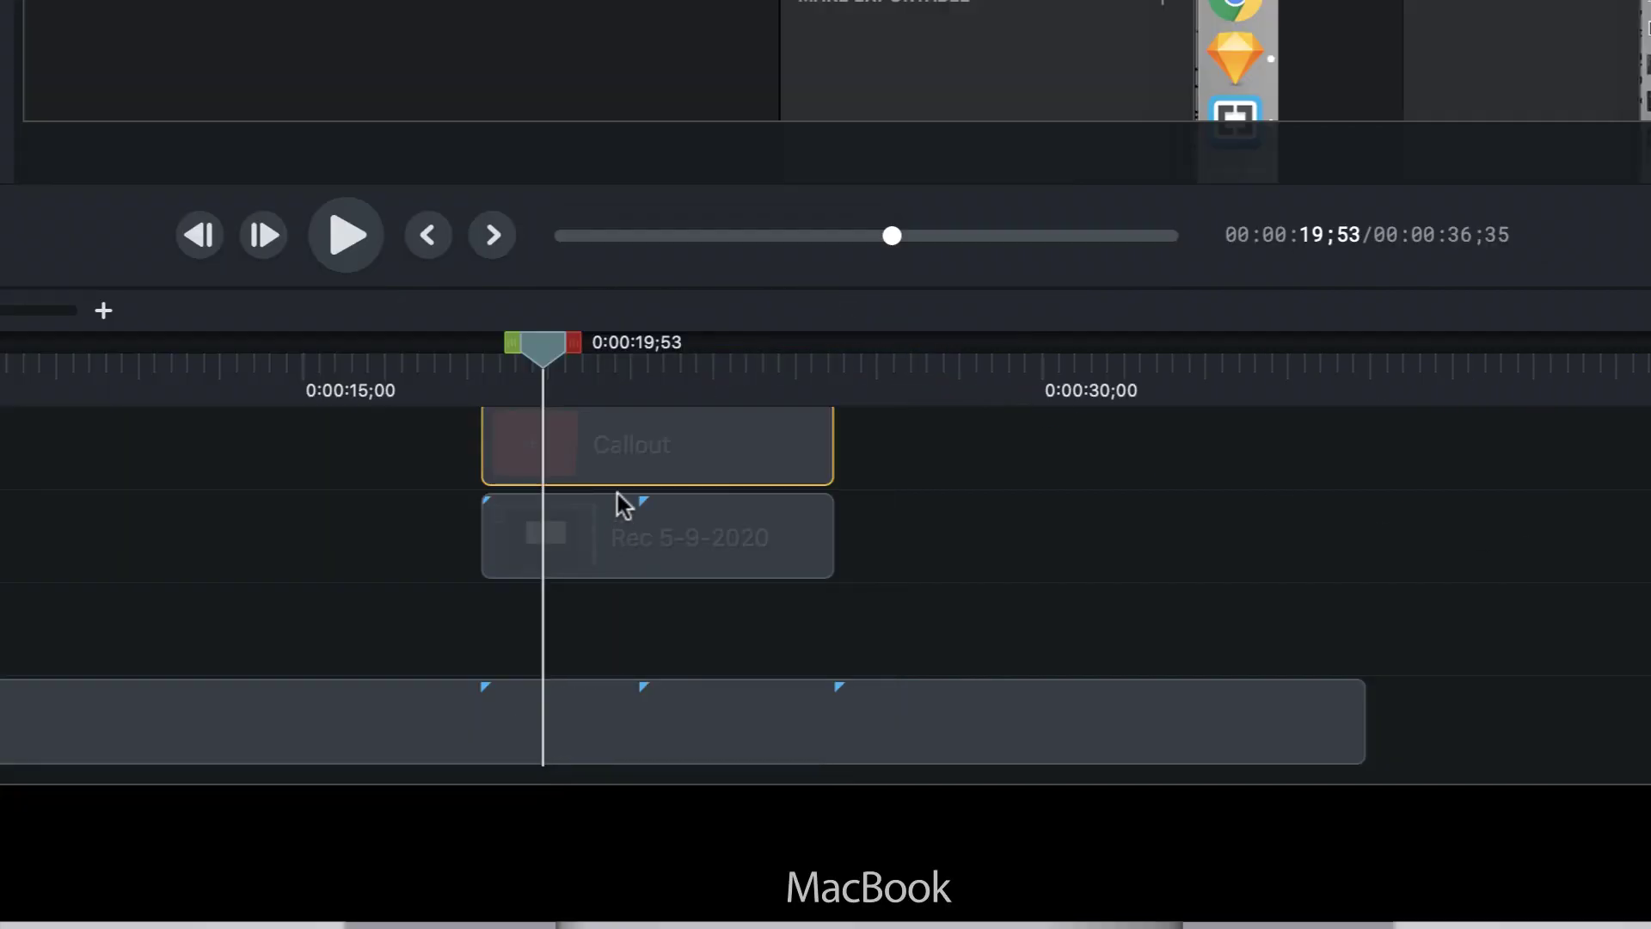
Copy the Callout clip onto the new track beneath the recording
left_click(625, 445)
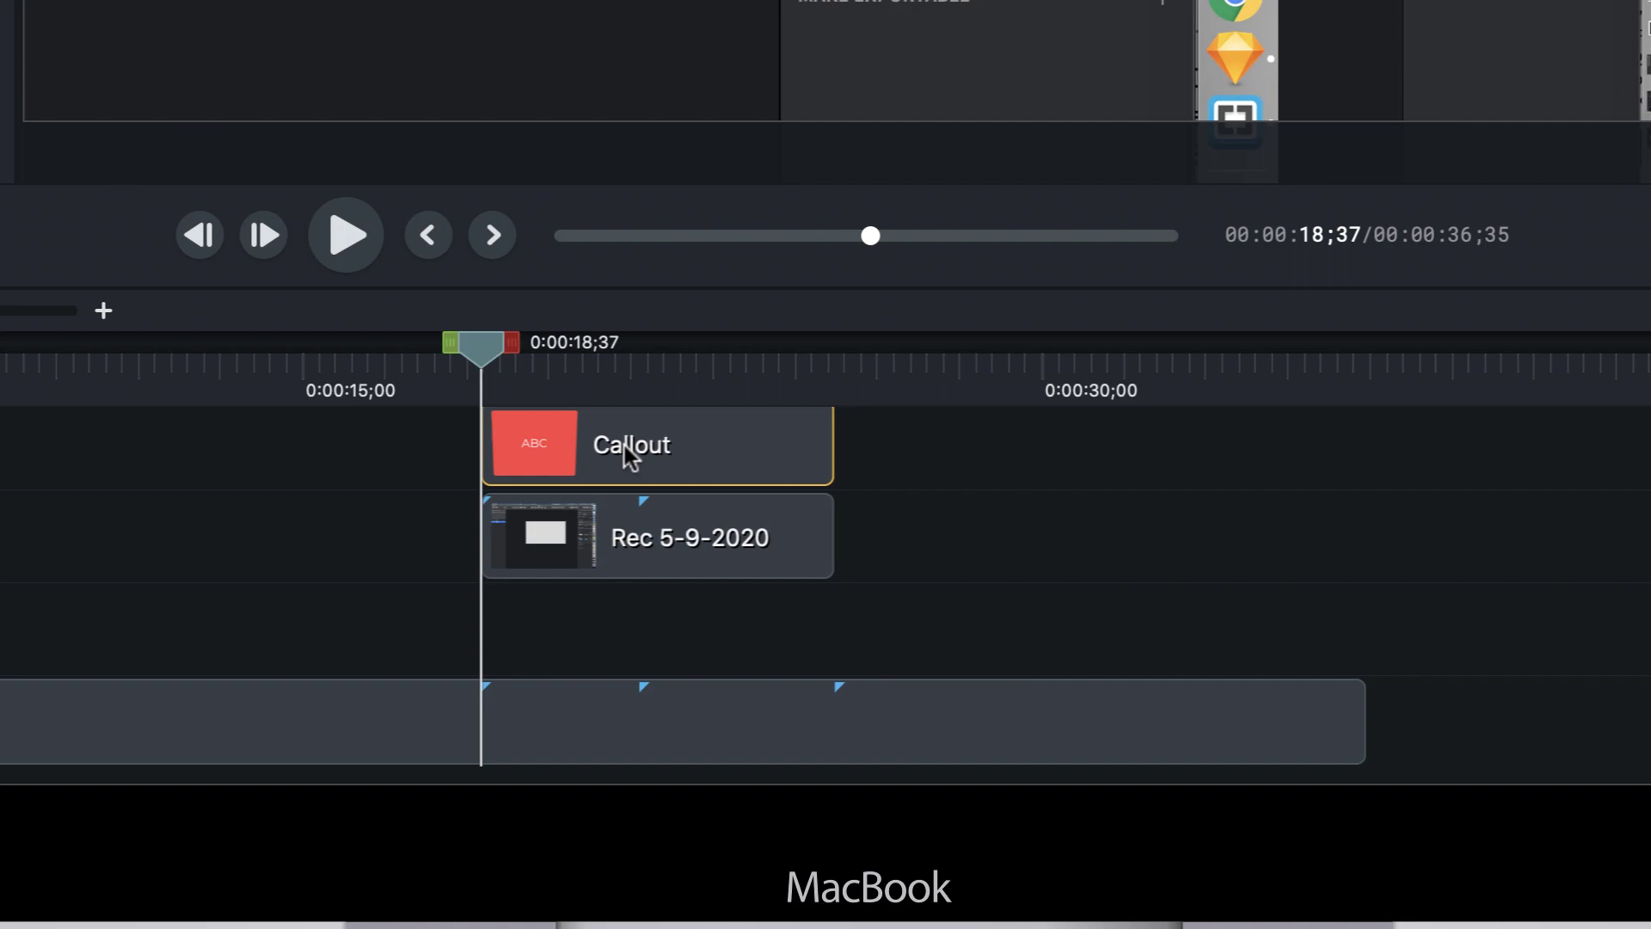
key("super+c")
key("super+v")
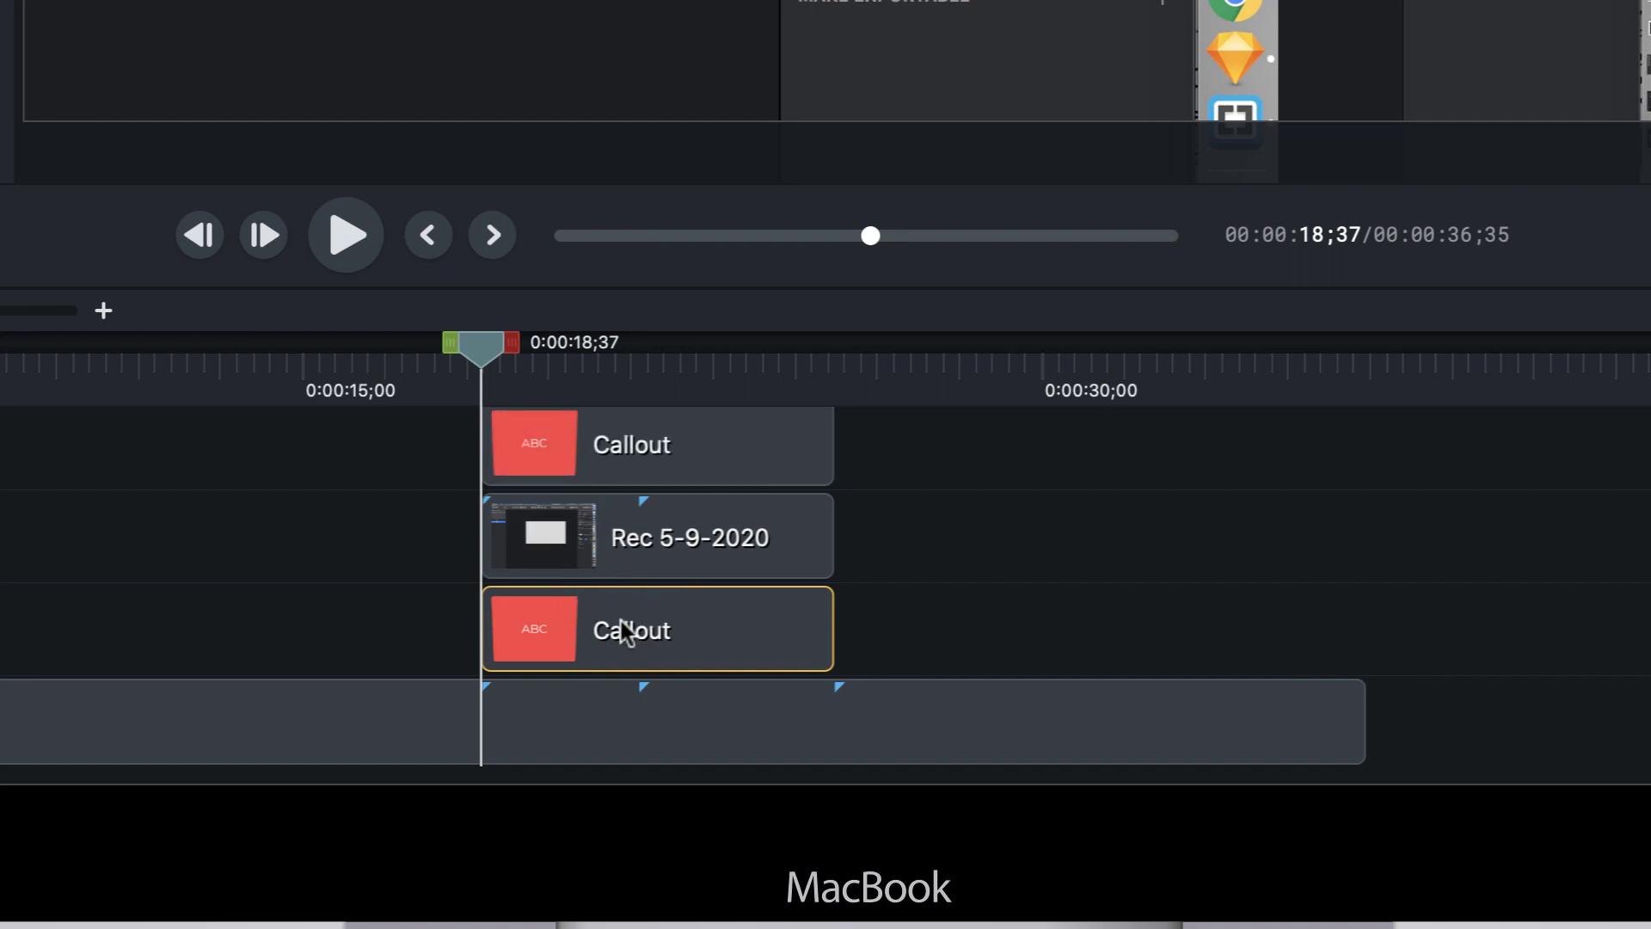
left_click(625, 468)
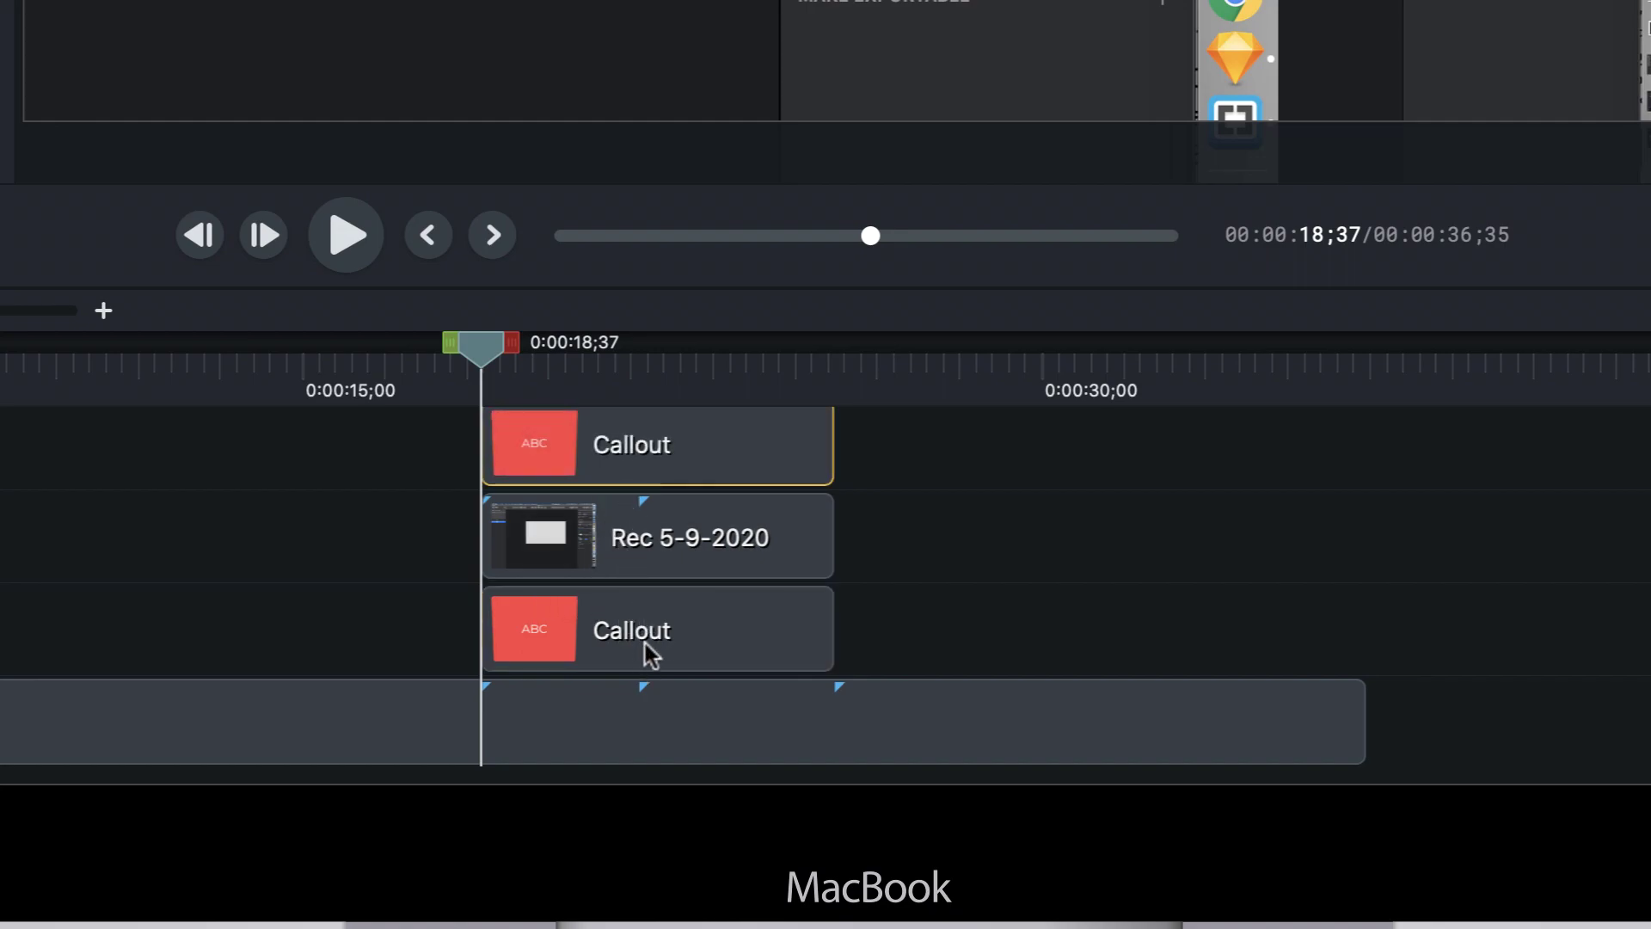
left_click(652, 646)
left_click(631, 457)
scroll(668, 582, "up", 1)
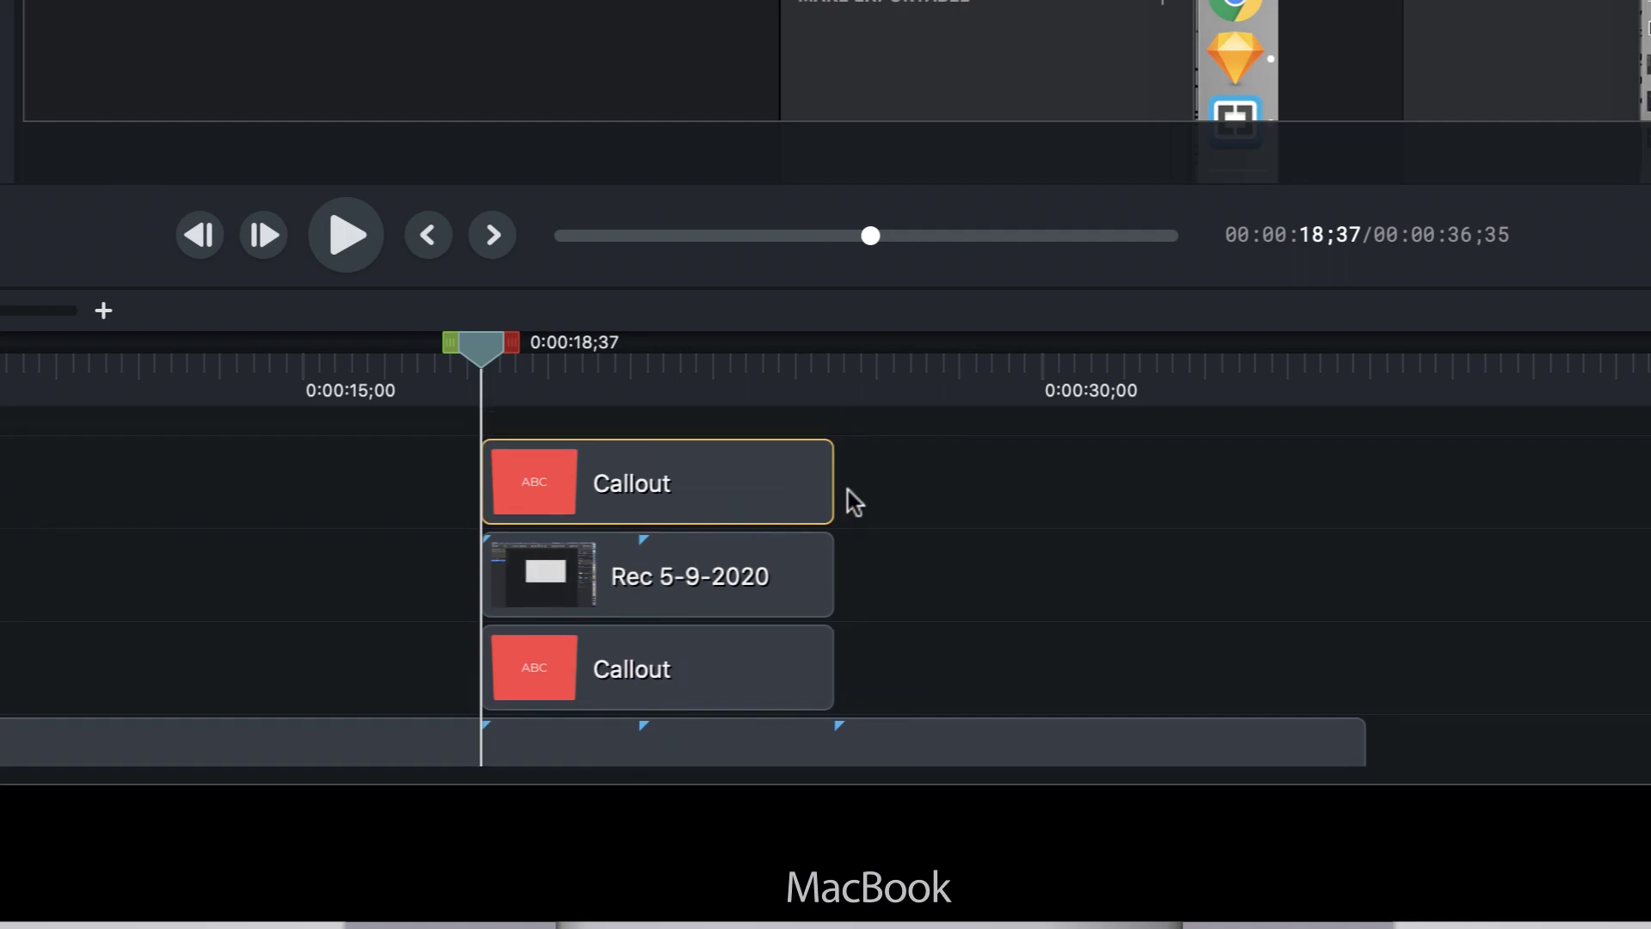
Group both Callouts with the recording as Group 1 and set Track 3 to an Alpha track matte
left_click_drag(859, 462, 741, 647)
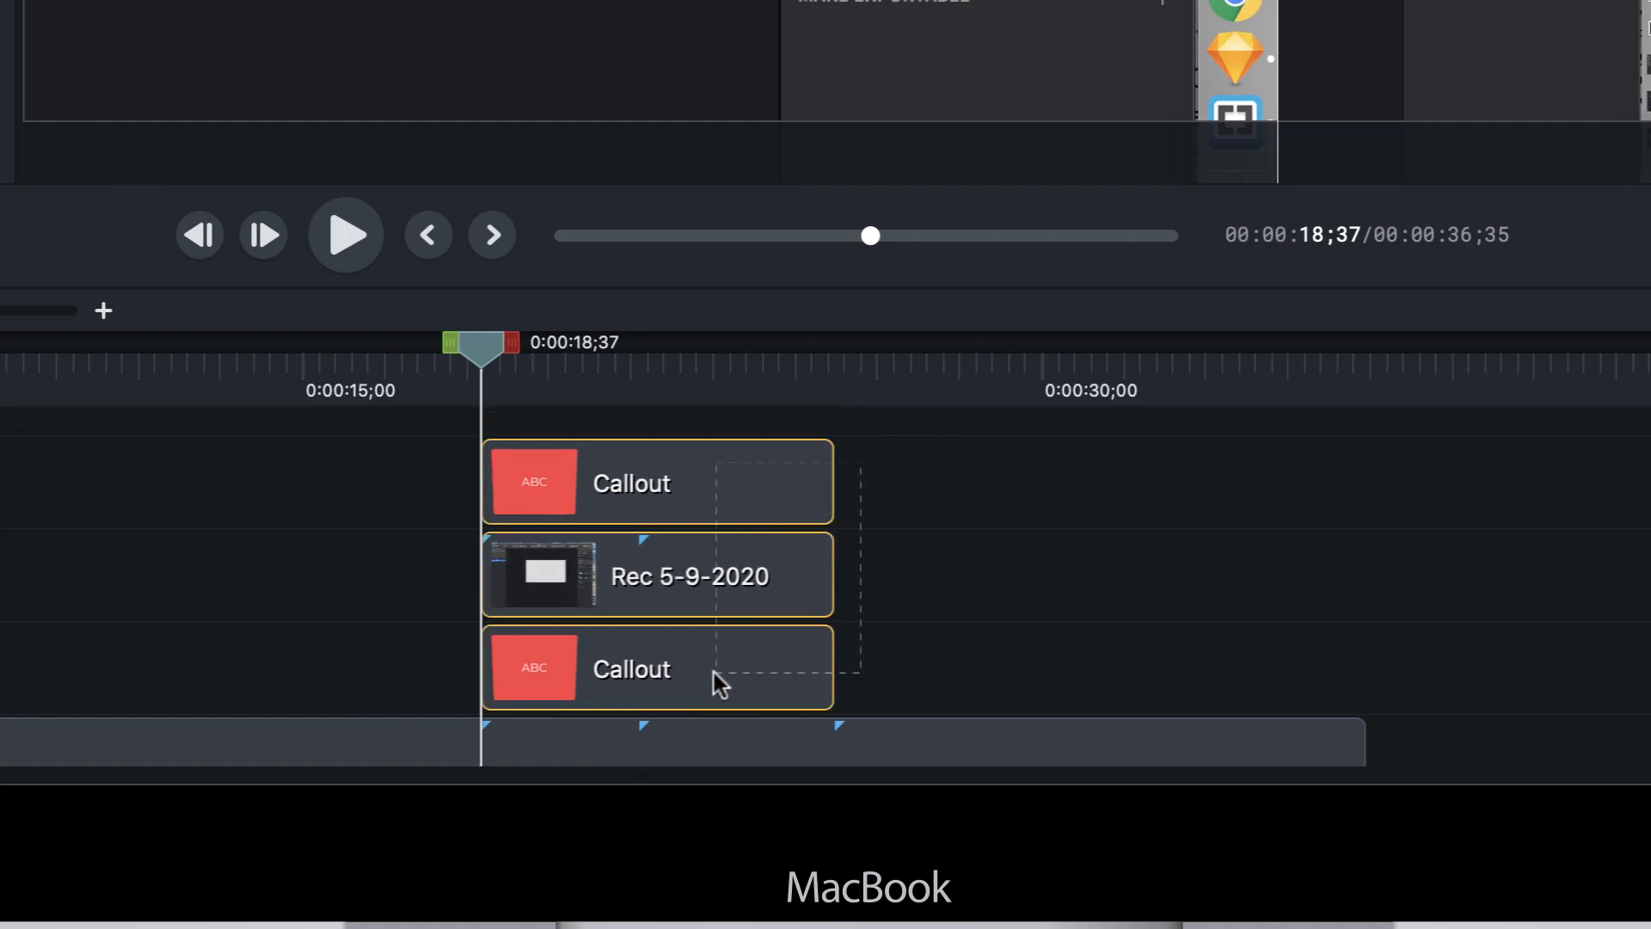
key("super+g")
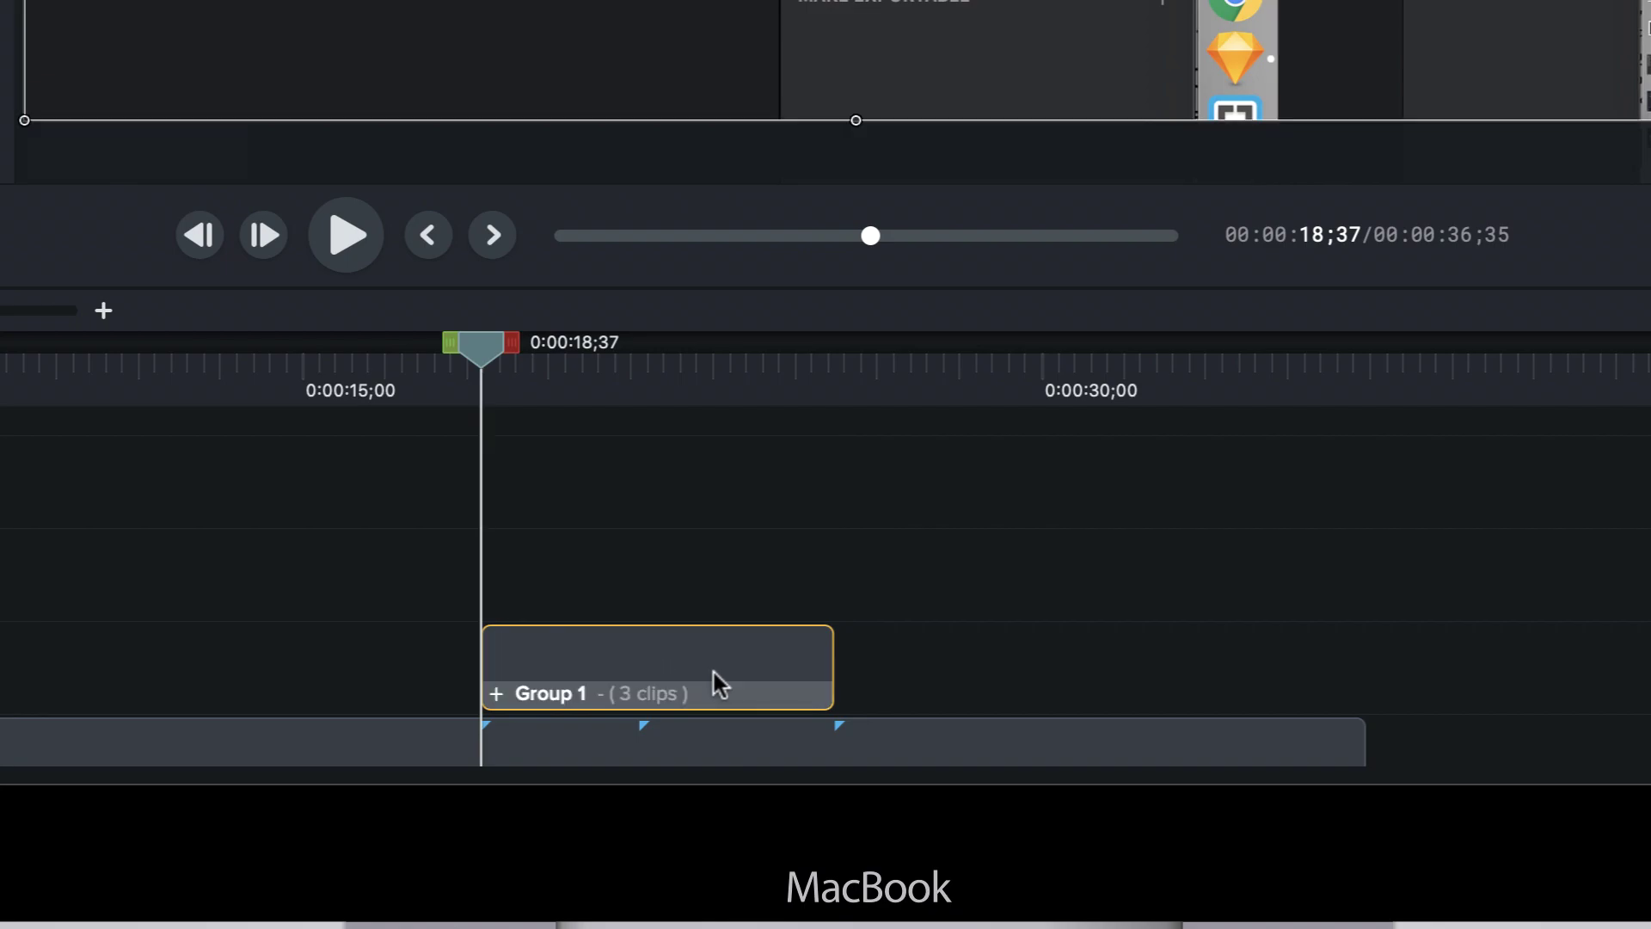
double_click(679, 693)
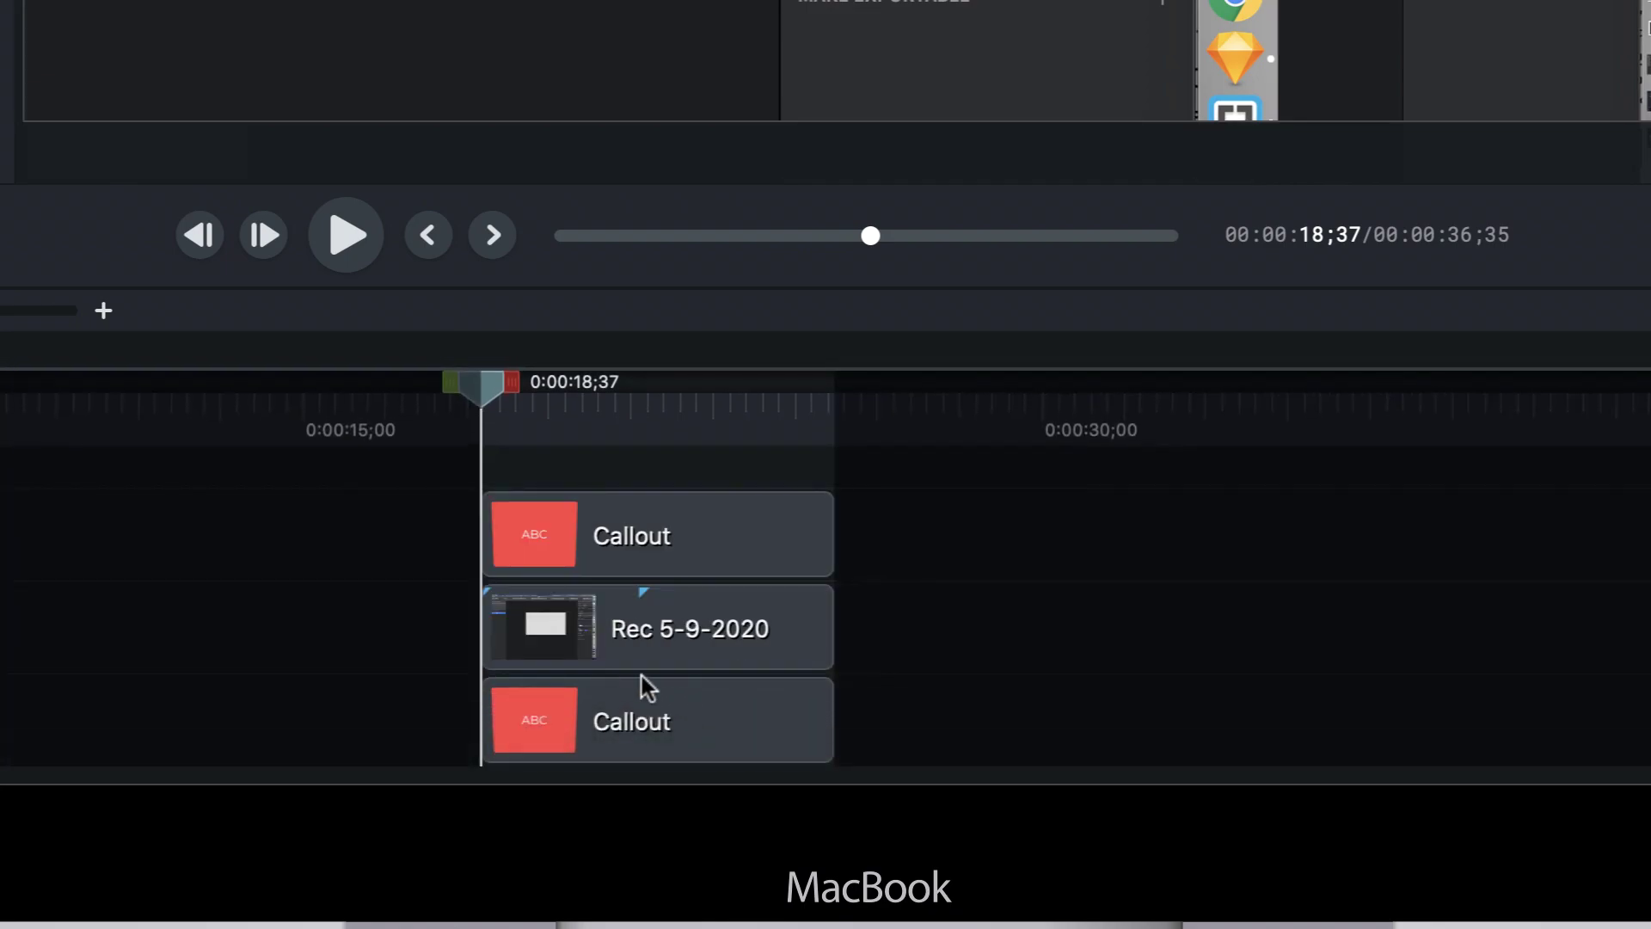
left_click(690, 539)
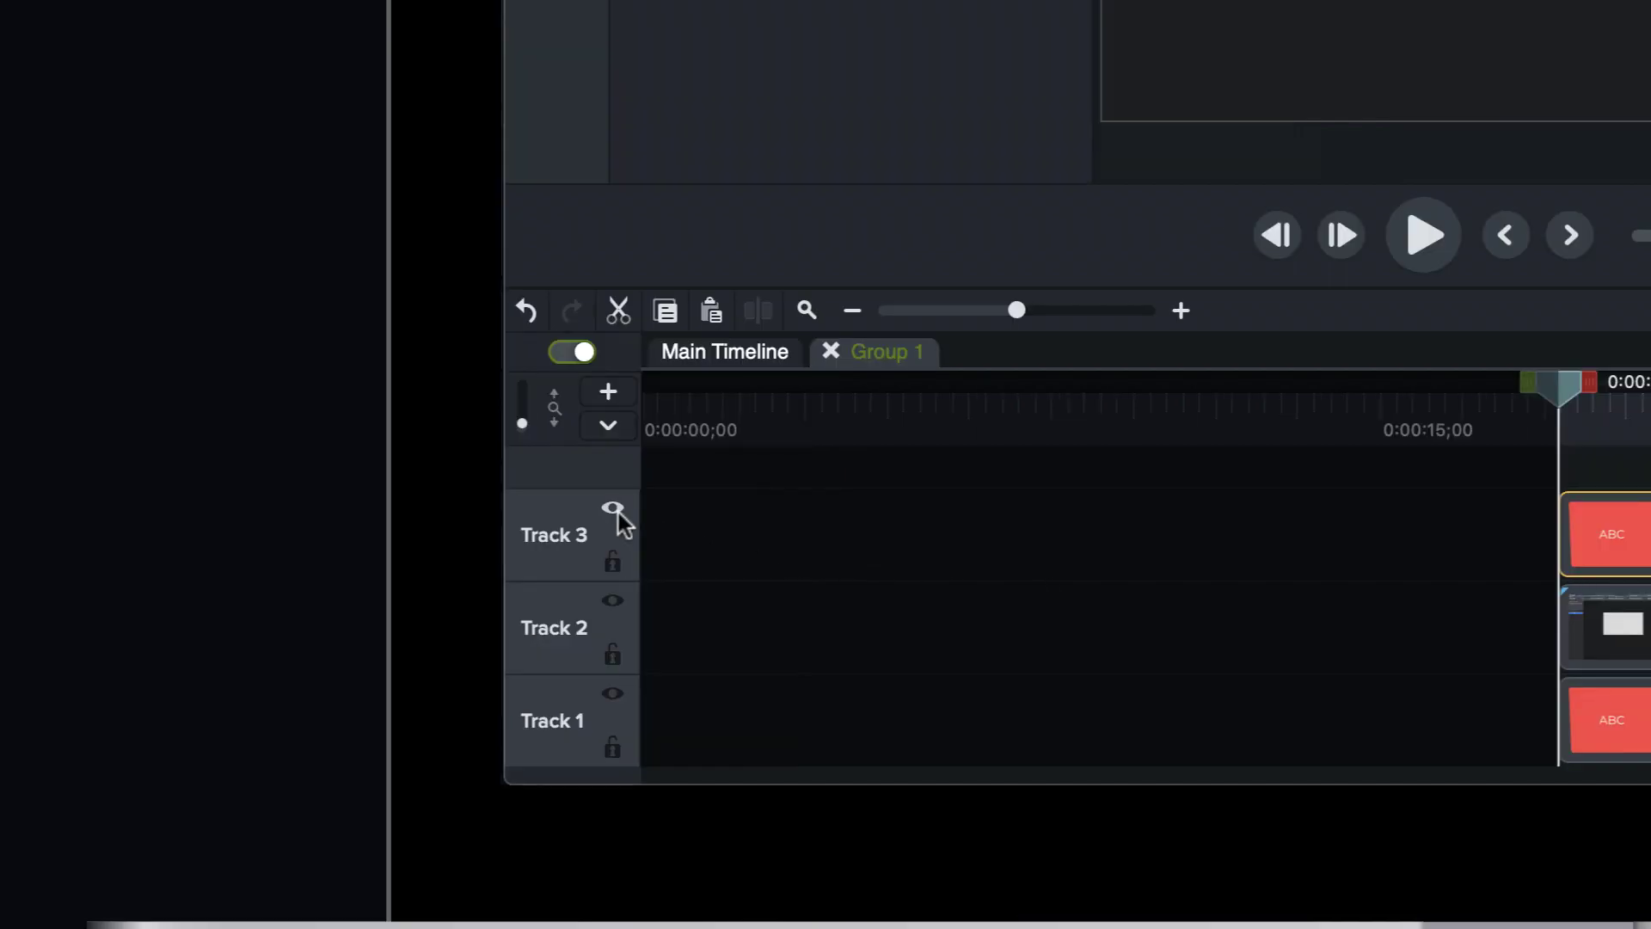
left_click(616, 512)
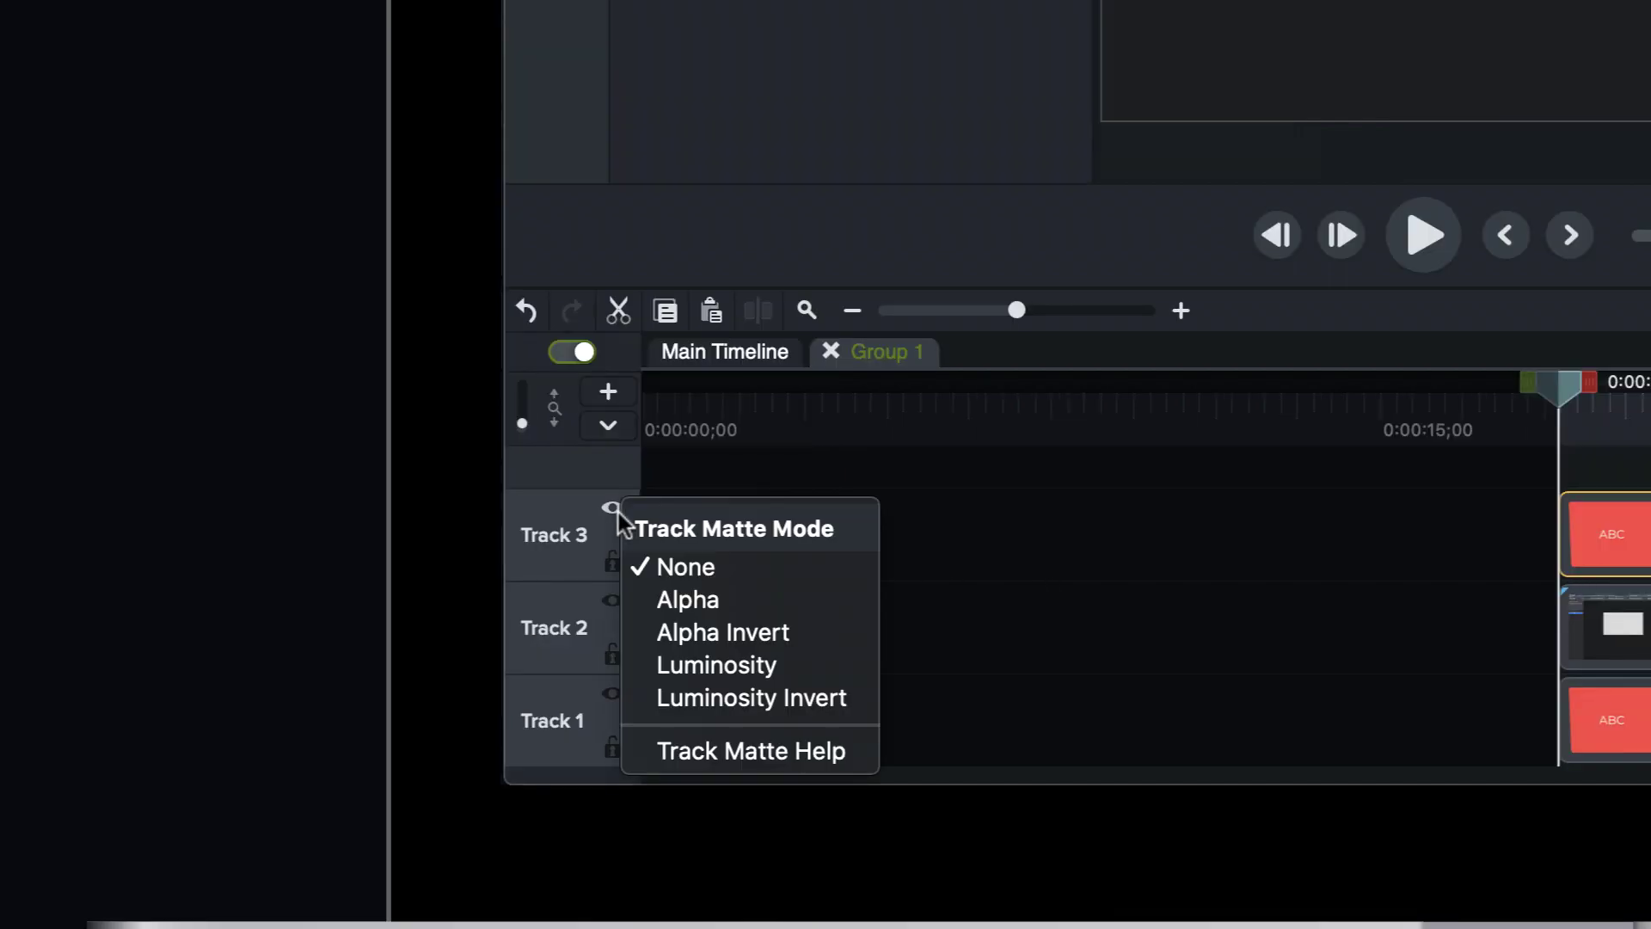
left_click(675, 600)
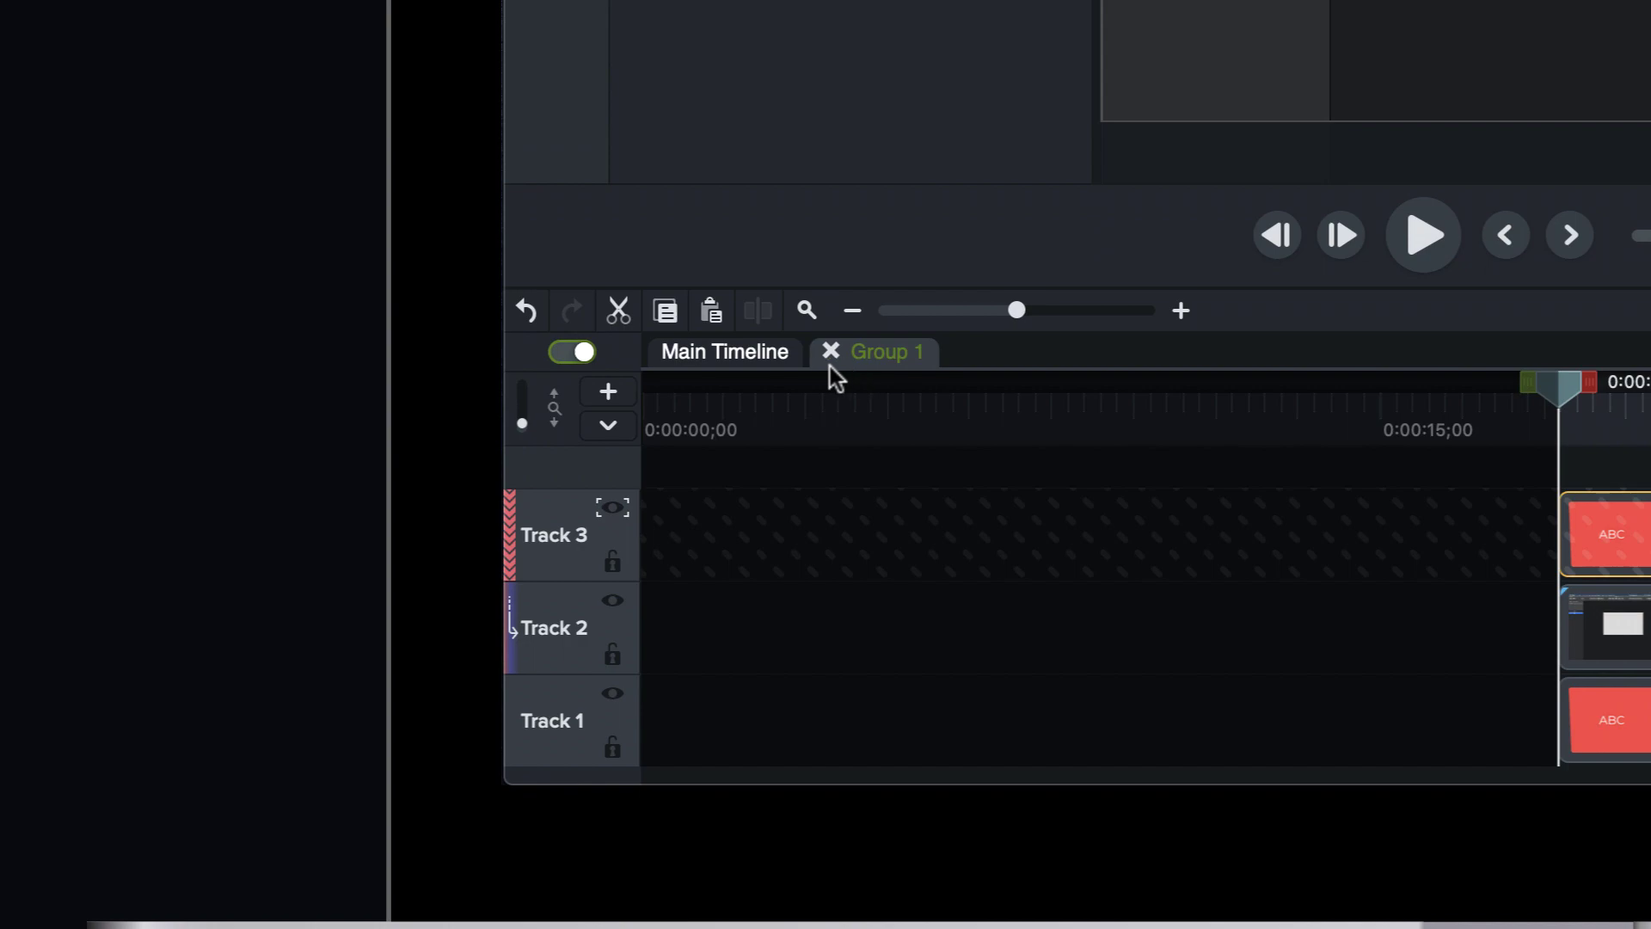
Back on the main timeline, drag the Style panel blow-up right and down beside the grey rectangle
left_click(745, 354)
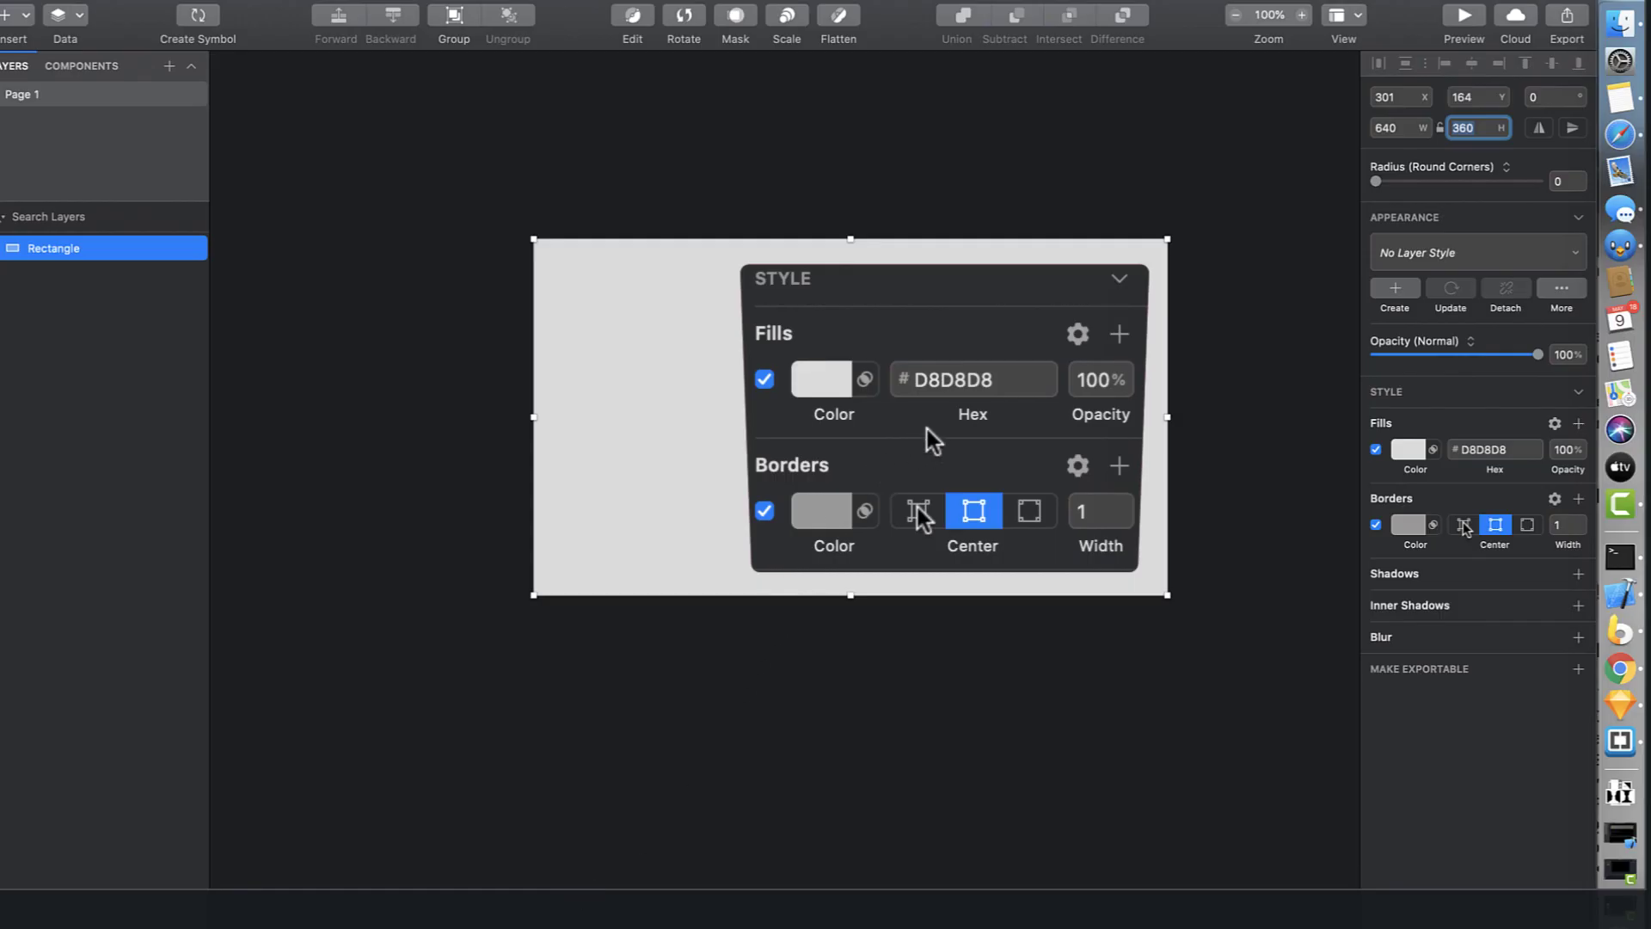
left_click(926, 430)
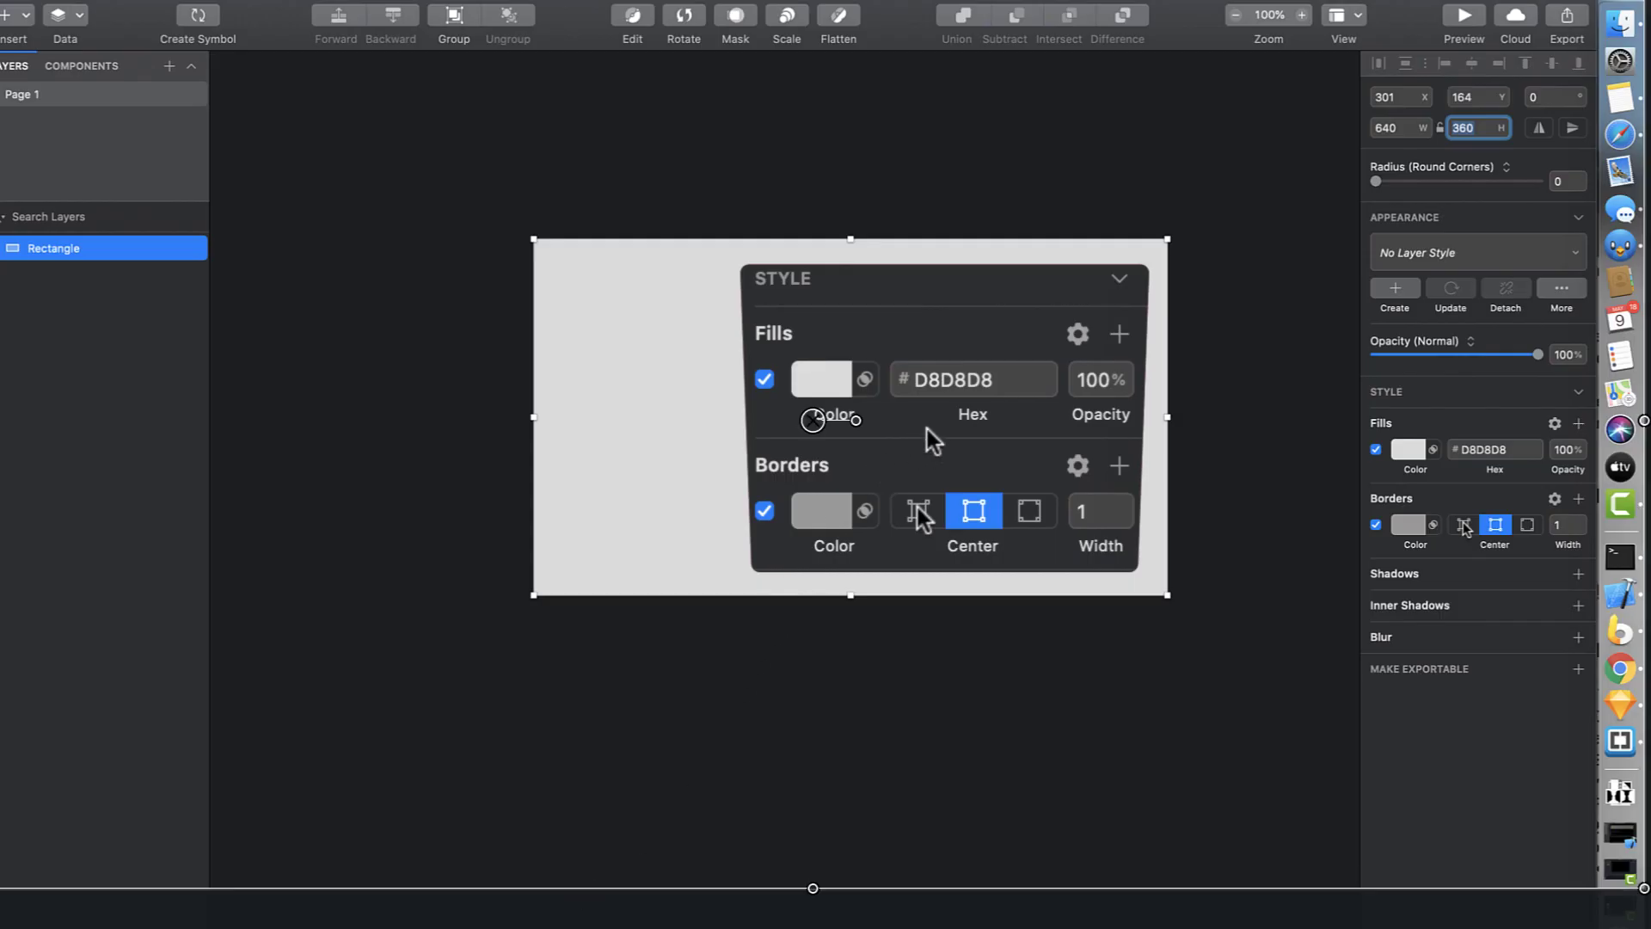
left_click_drag(927, 430, 1422, 528)
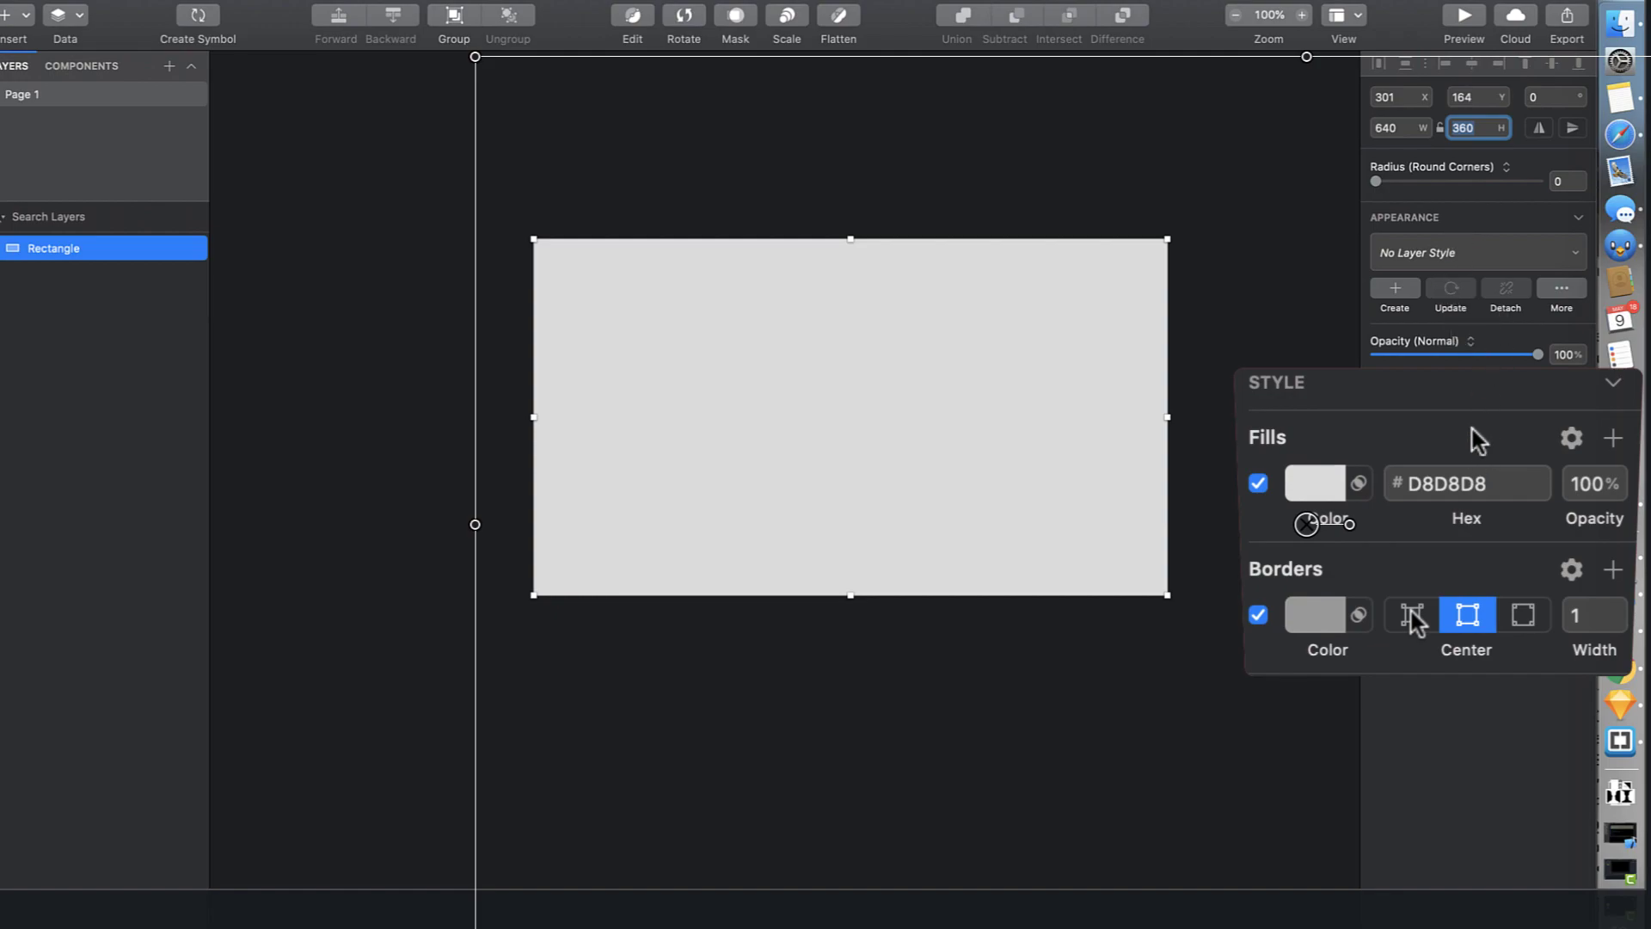
left_click_drag(1472, 430, 1474, 400)
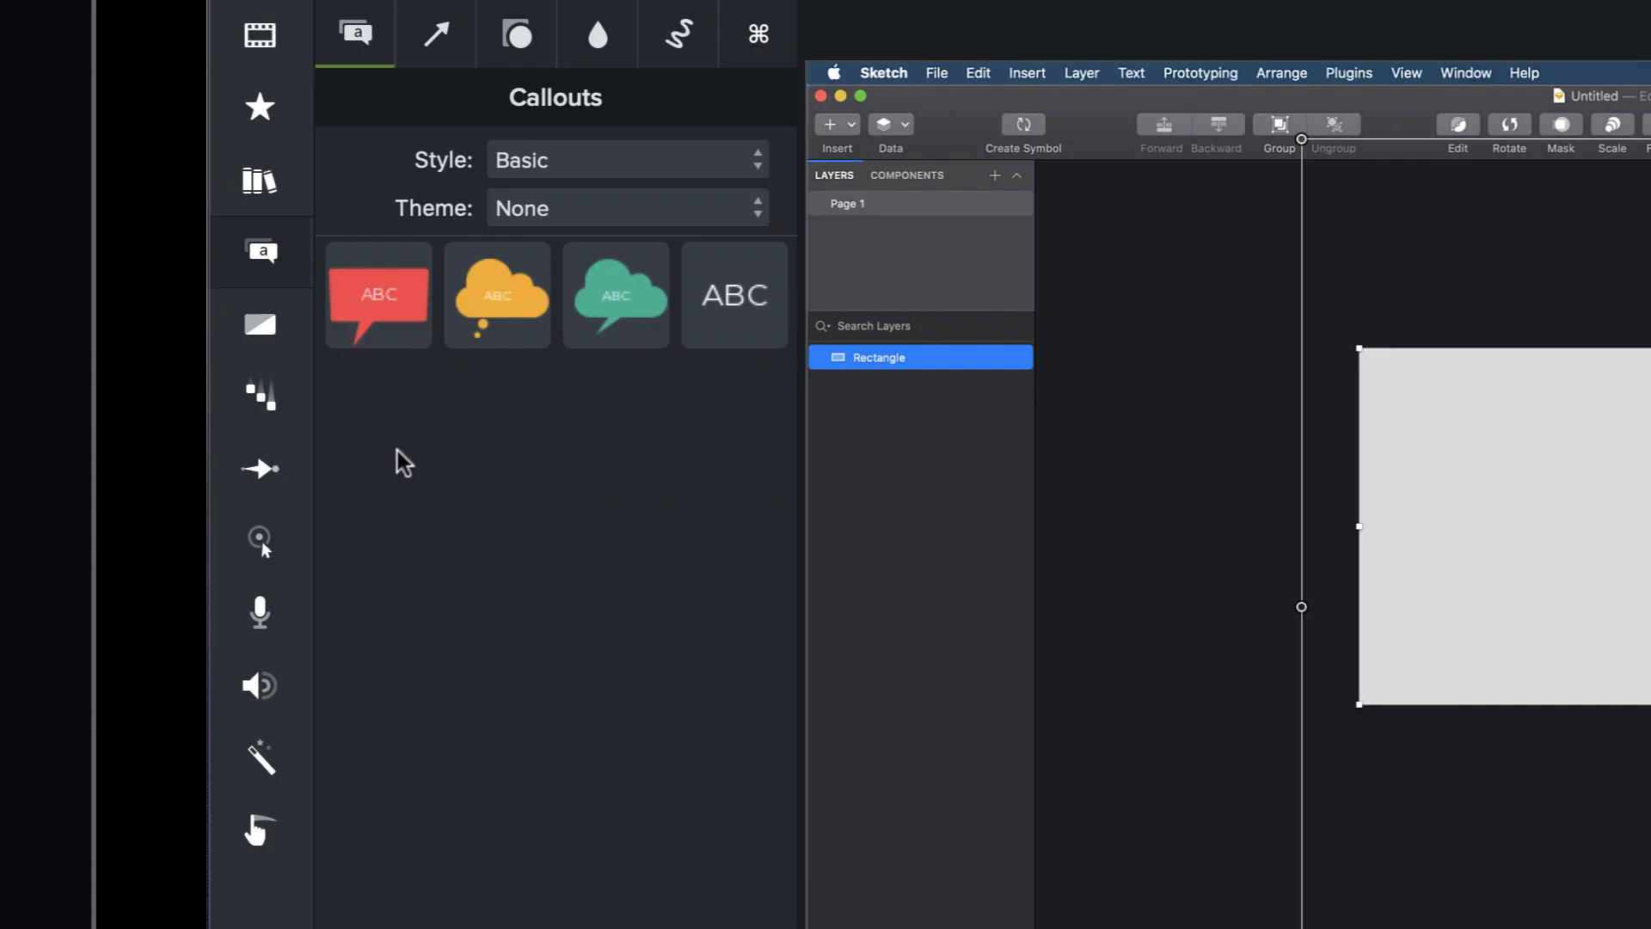
Apply the Pixelate transition from Favorites to both ends of Group 1
left_click(264, 325)
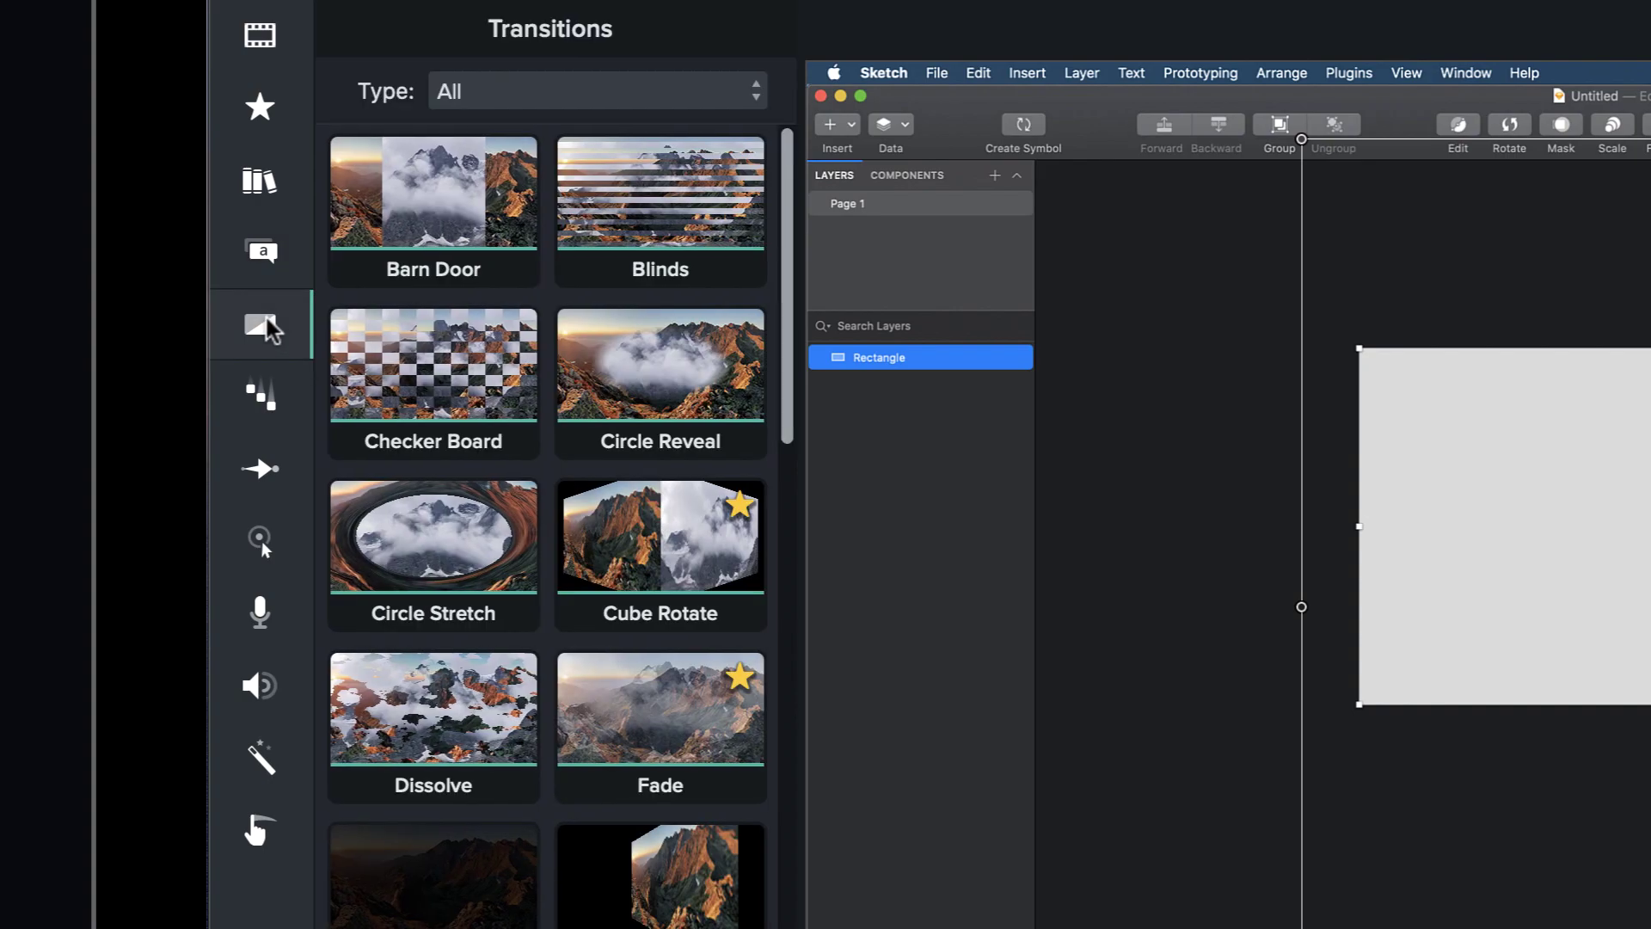
key("super+2")
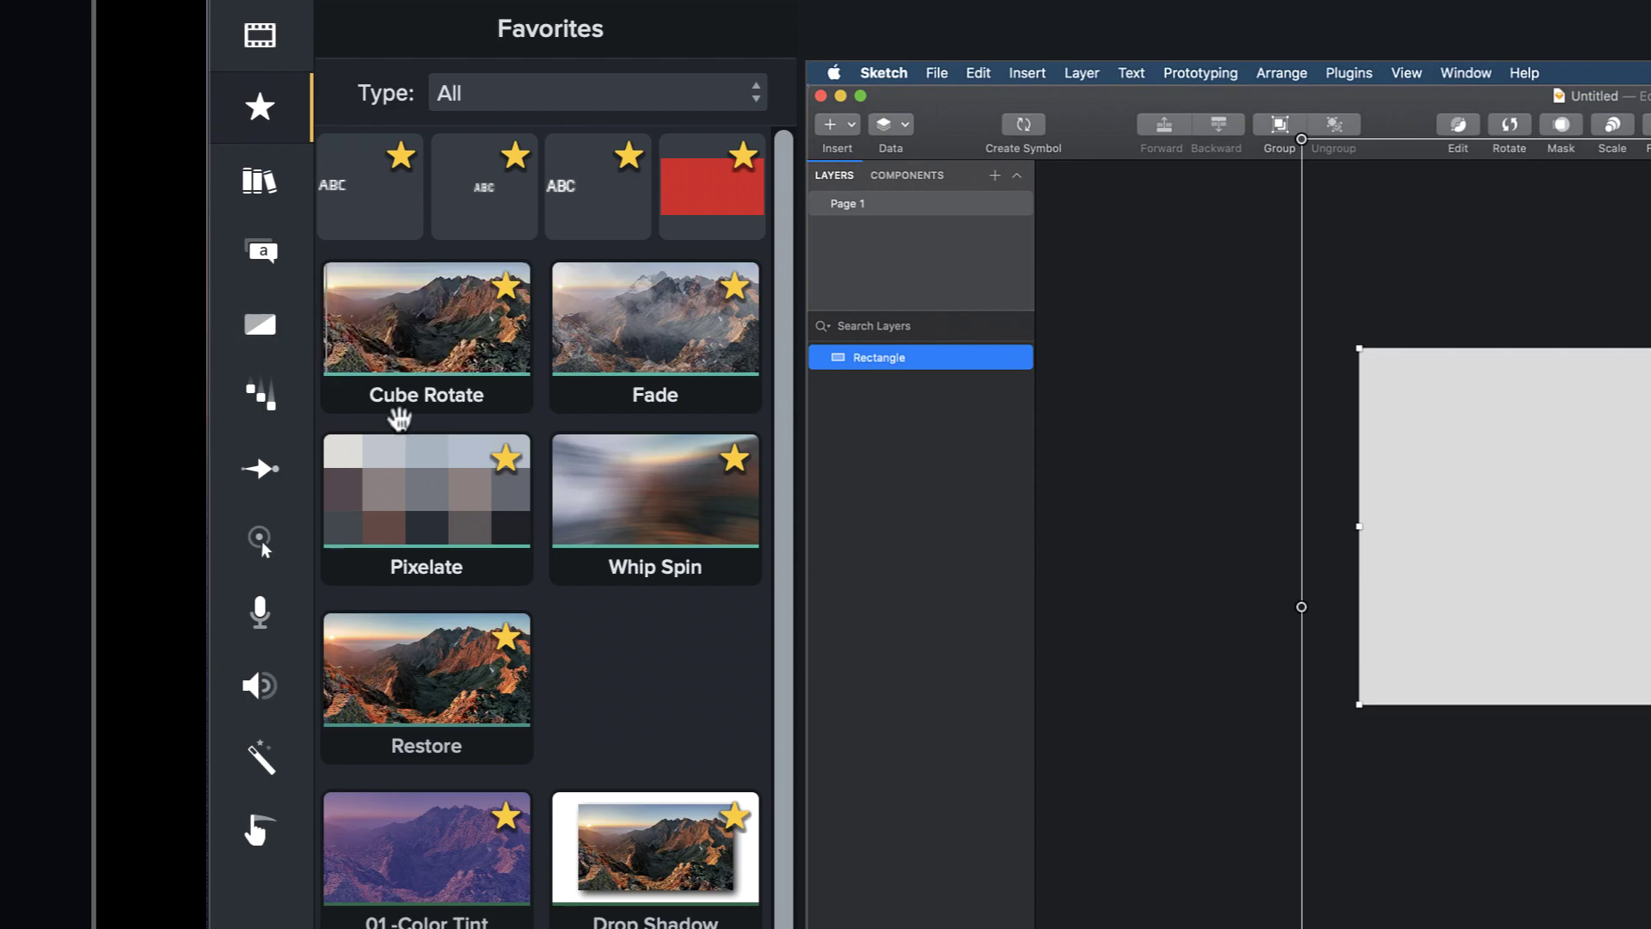
left_click_drag(442, 534, 1100, 928)
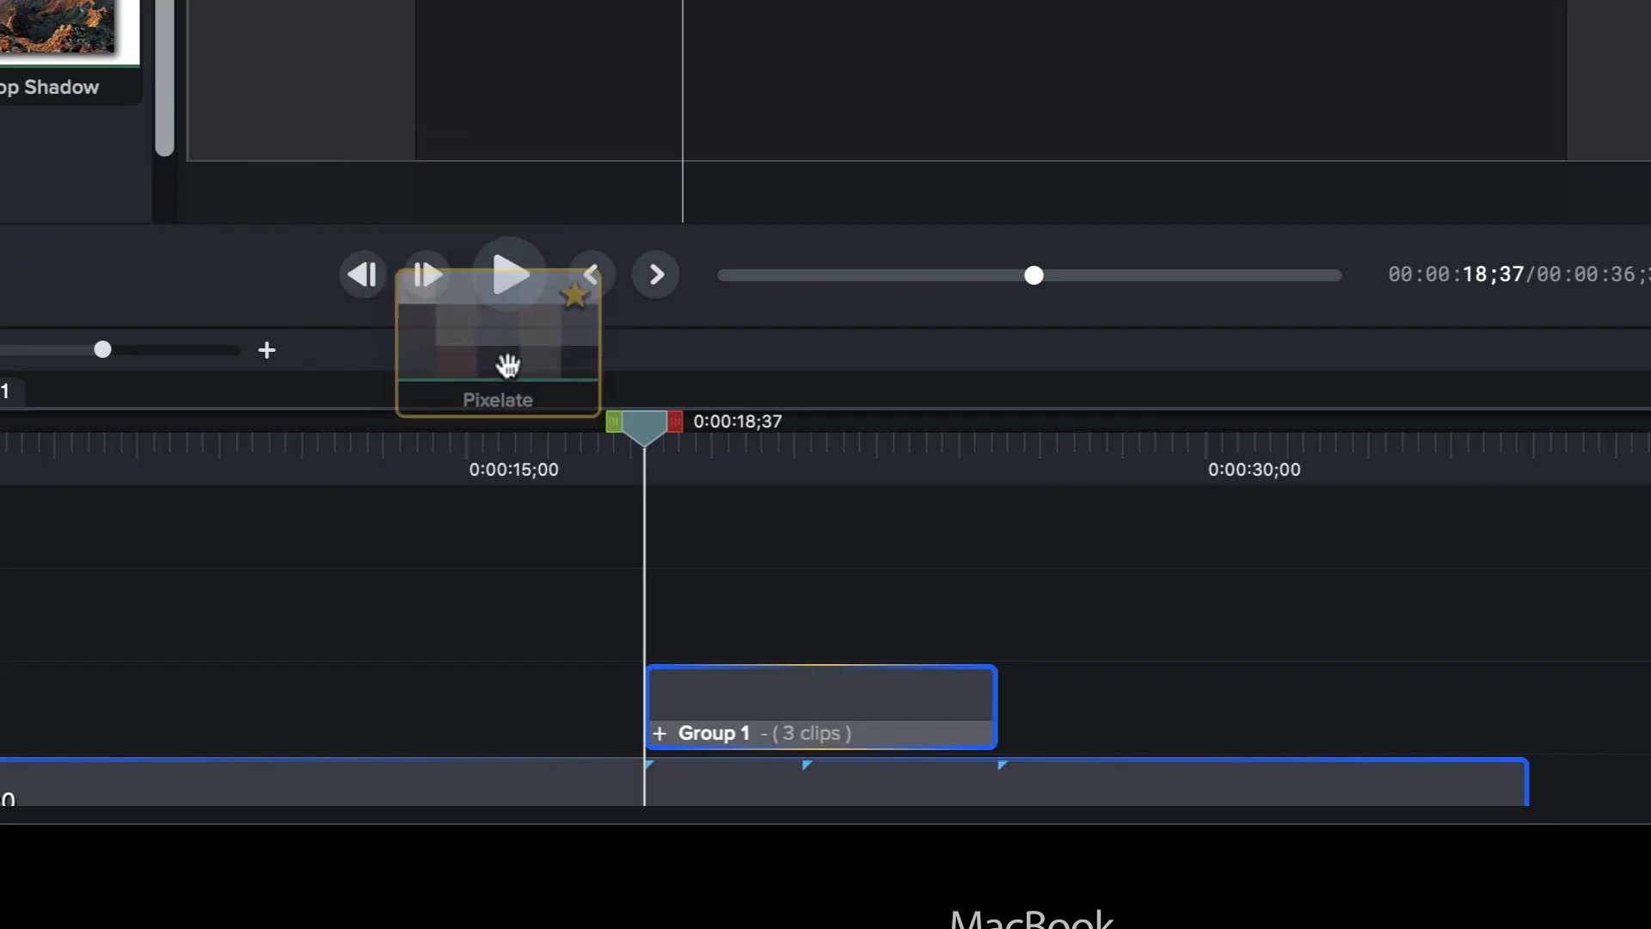
left_click_drag(507, 365, 843, 695)
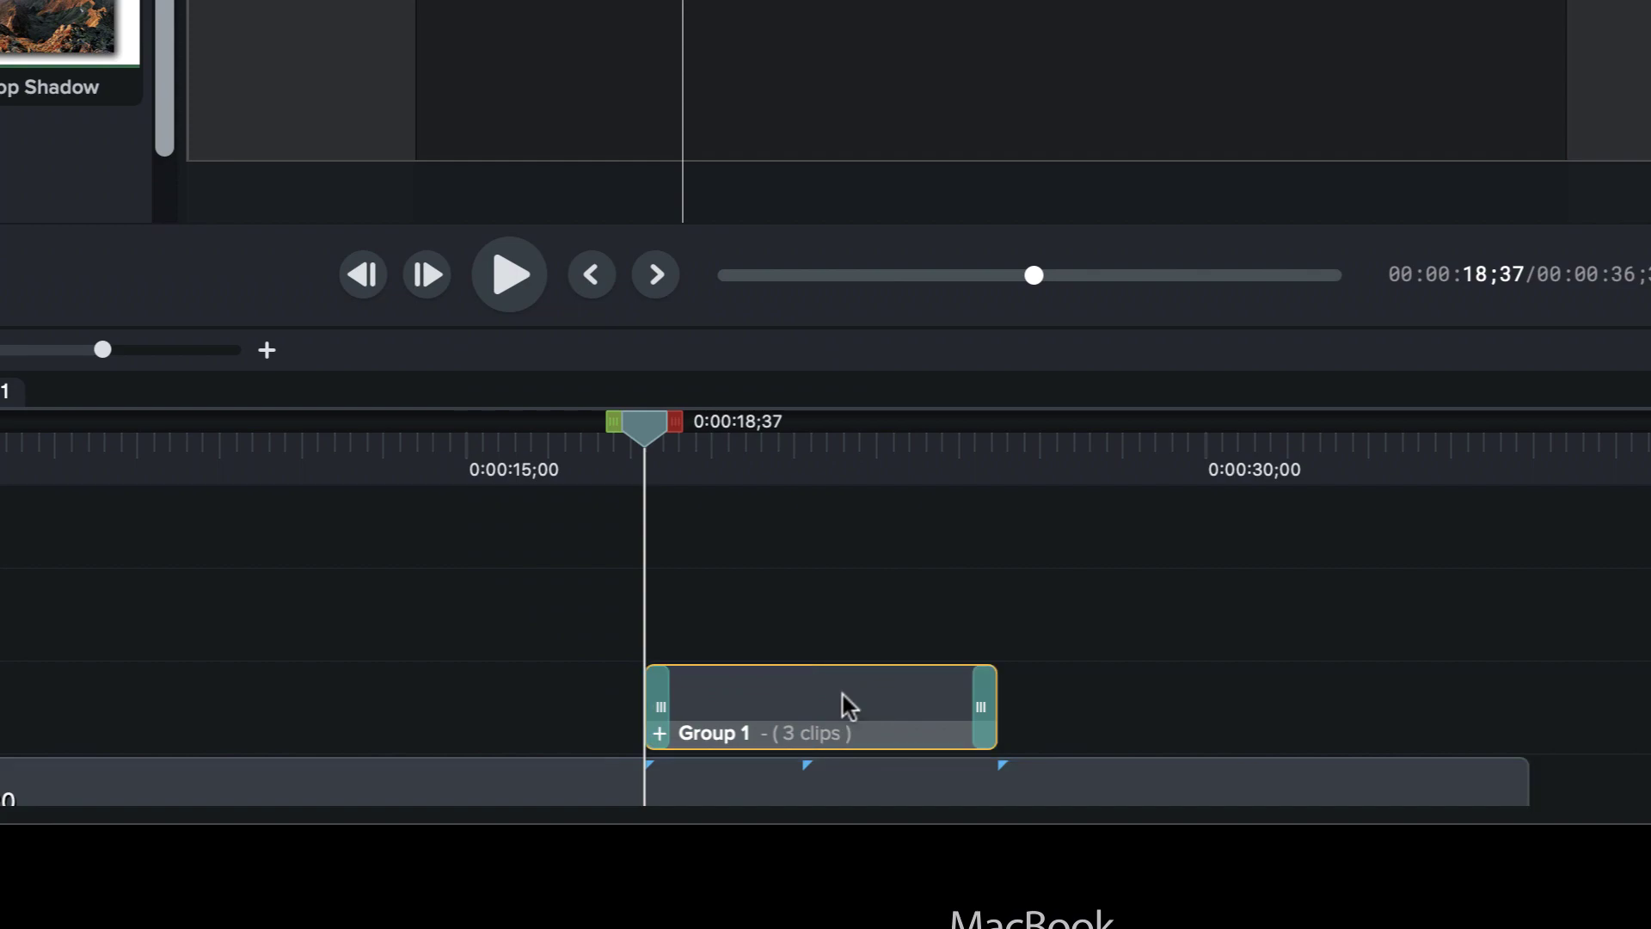
Play and scrub through Group 1 to preview the Pixelate transitions
key("space")
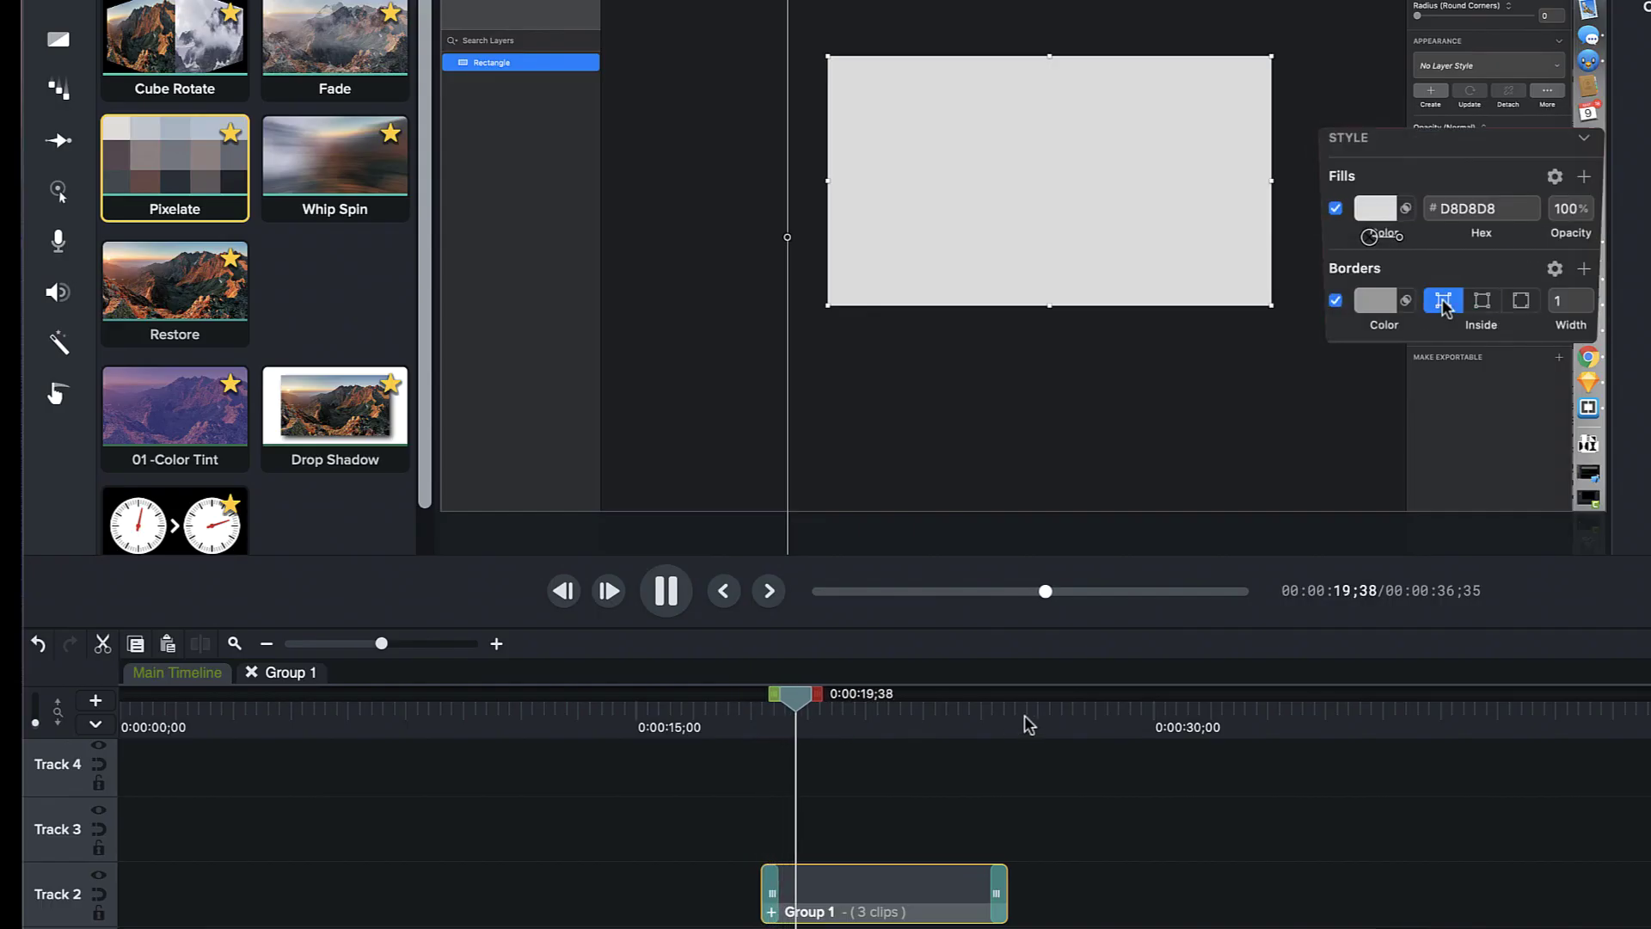
key("space")
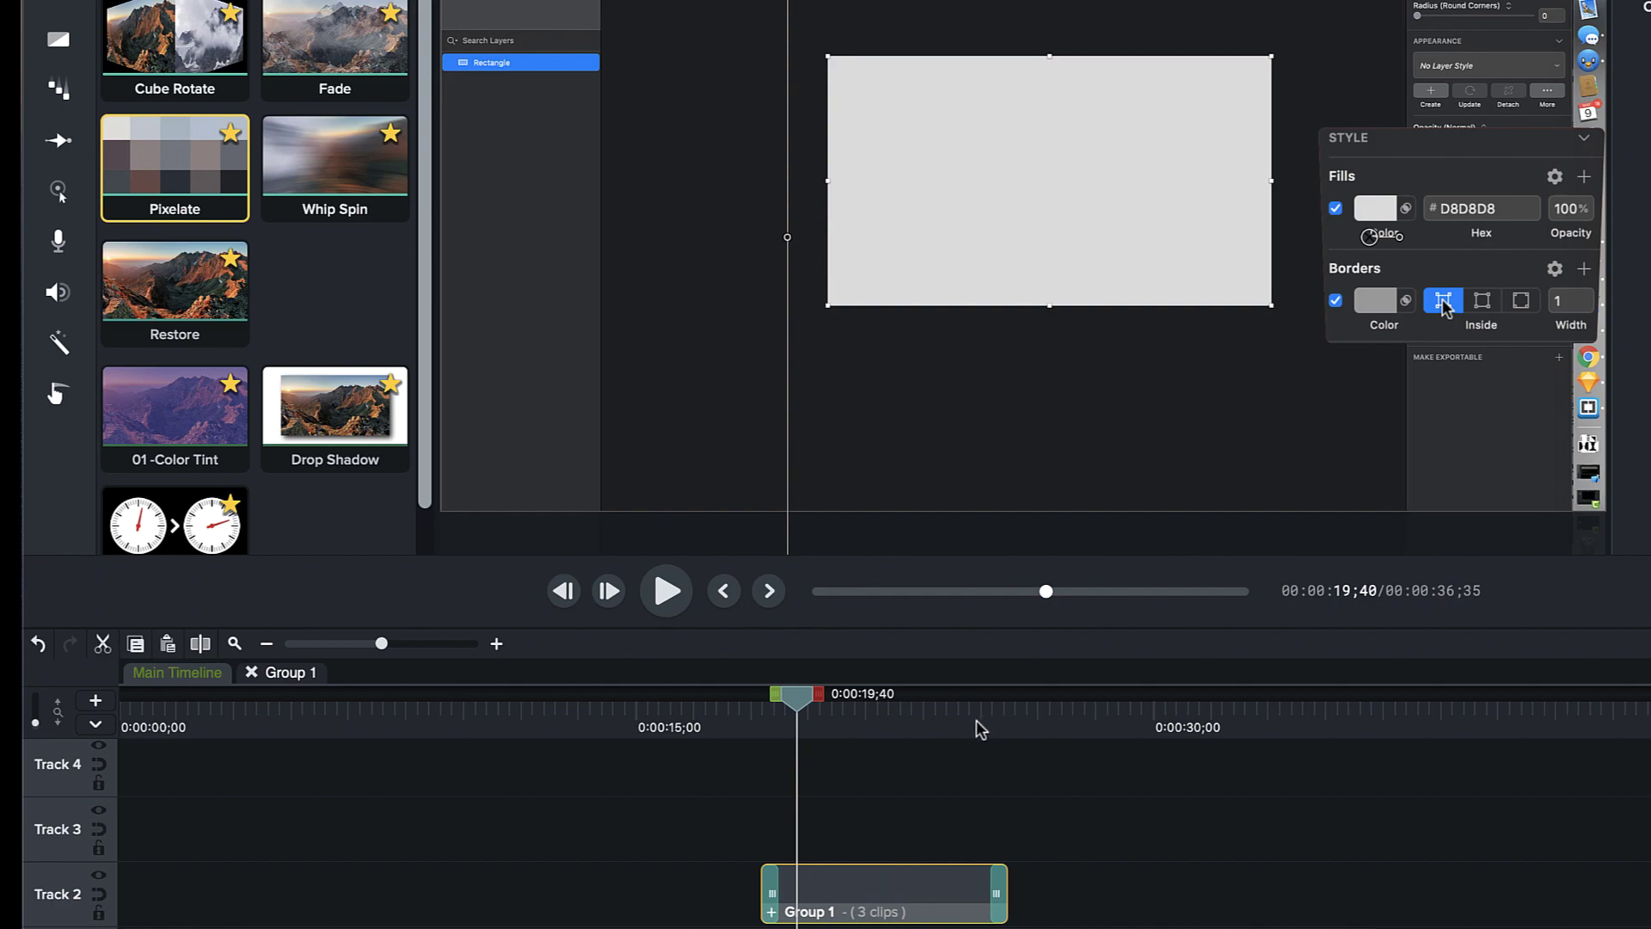
left_click(977, 720)
key("space")
key("space")
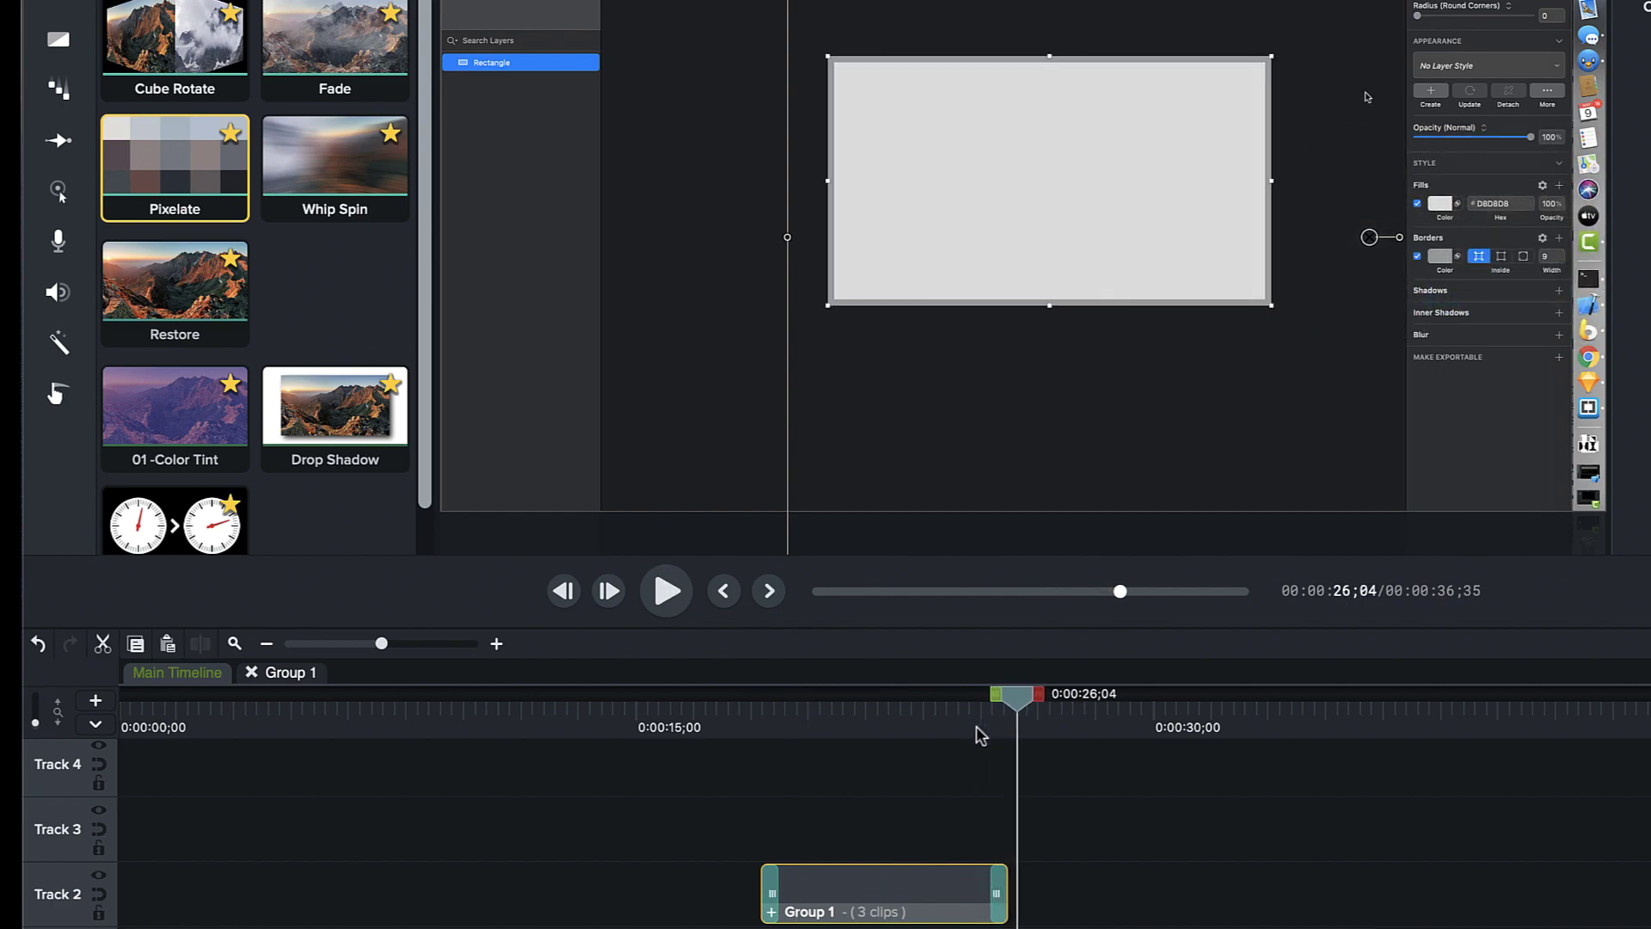
mouse_move(917, 721)
left_mouse_down()
mouse_move(753, 721)
mouse_move(962, 719)
mouse_move(998, 759)
mouse_move(910, 750)
left_mouse_up()
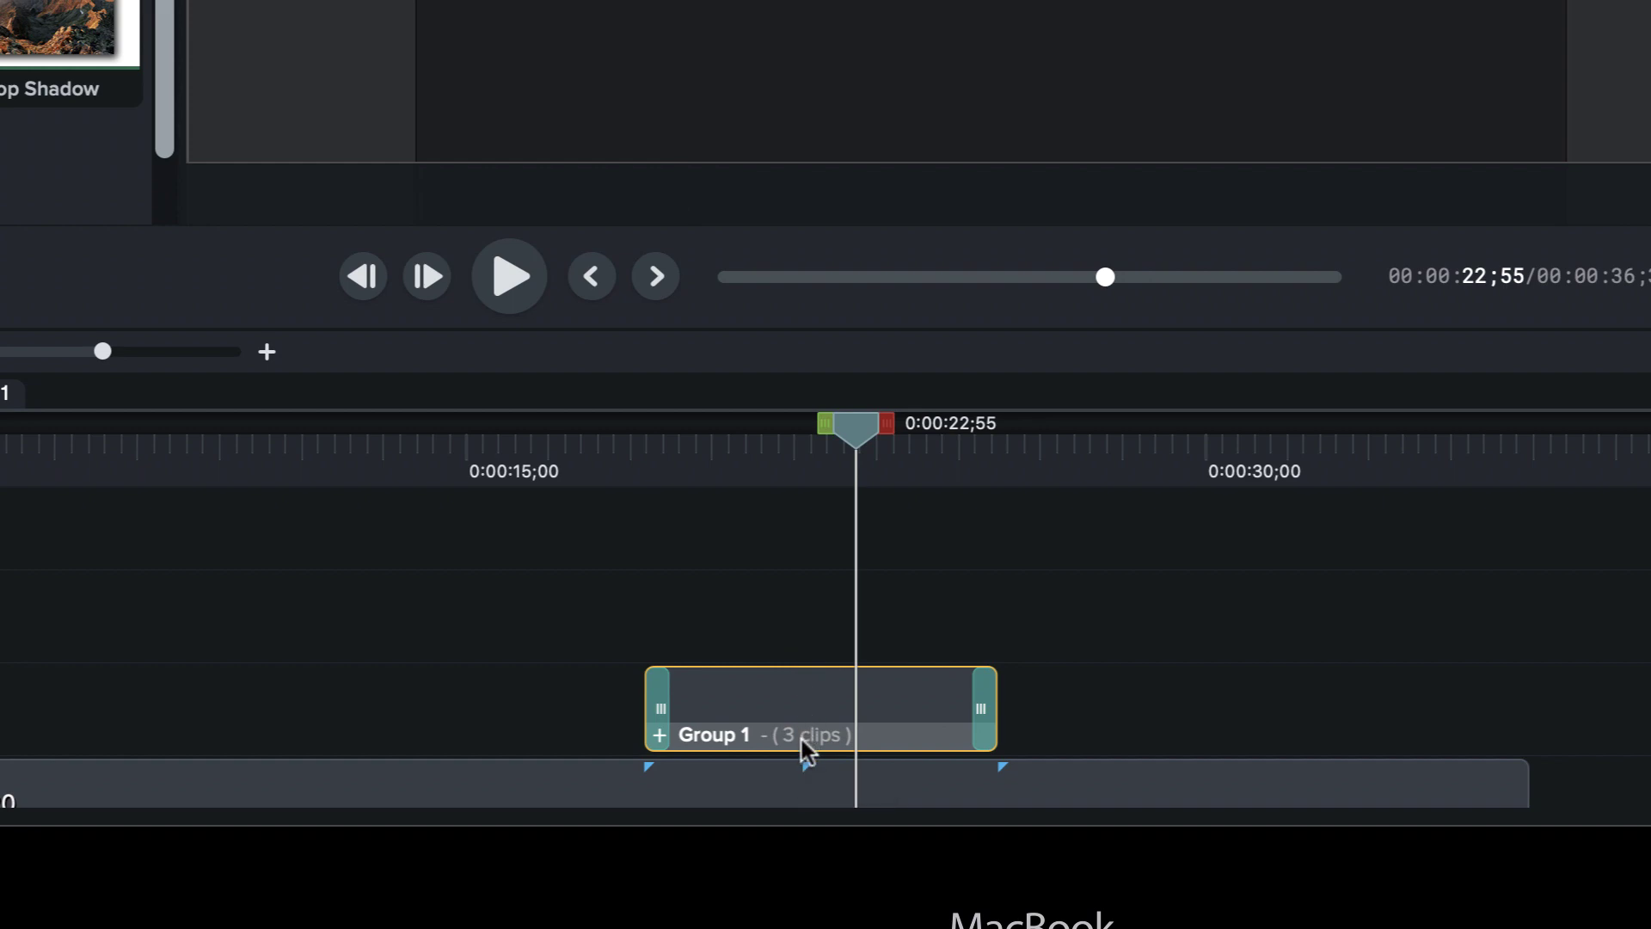
Inside Group 1, add a Drop Shadow to the bottom Callout, cast toward the lower left at 225°
double_click(801, 739)
left_click(802, 759)
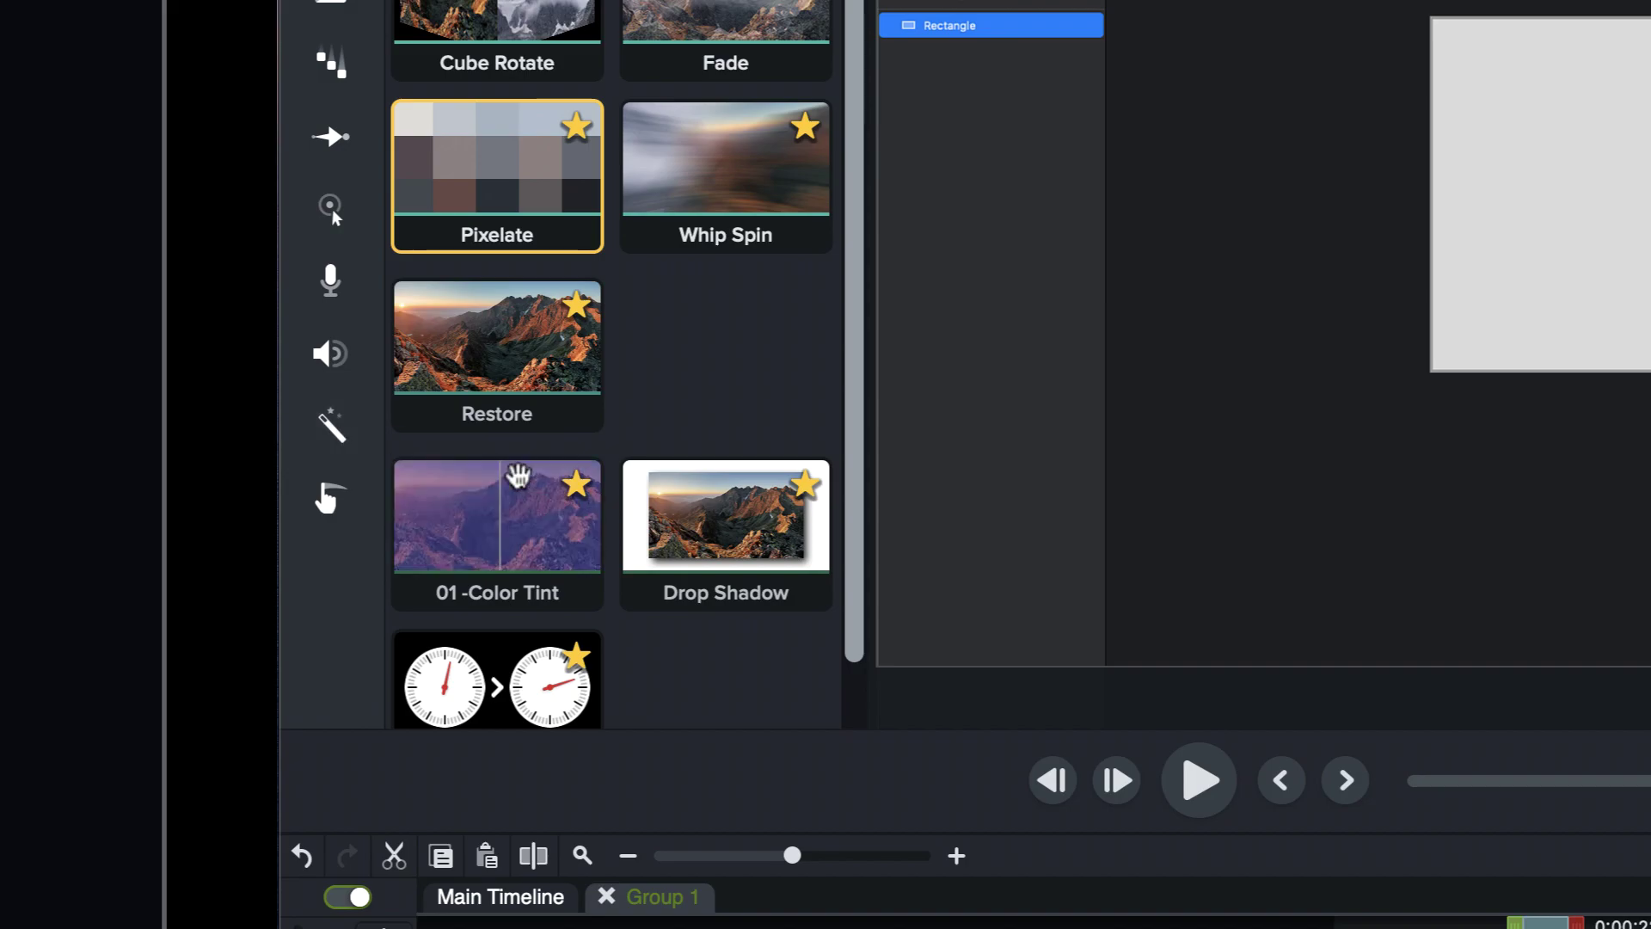
left_click_drag(689, 545, 1212, 928)
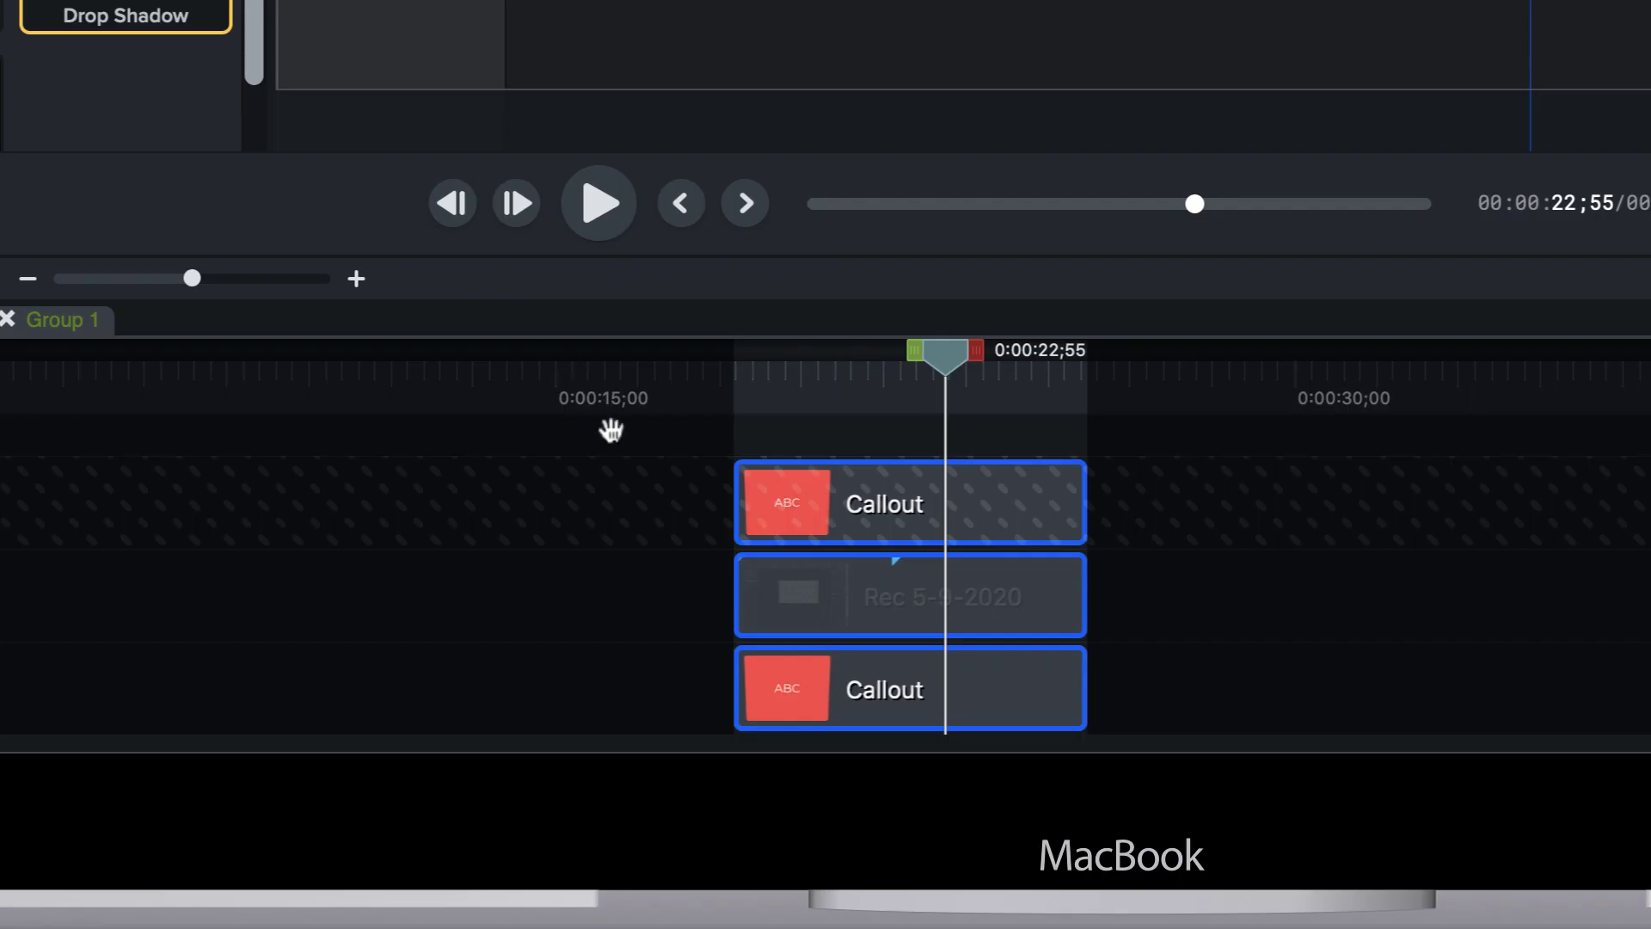
left_click_drag(610, 429, 870, 693)
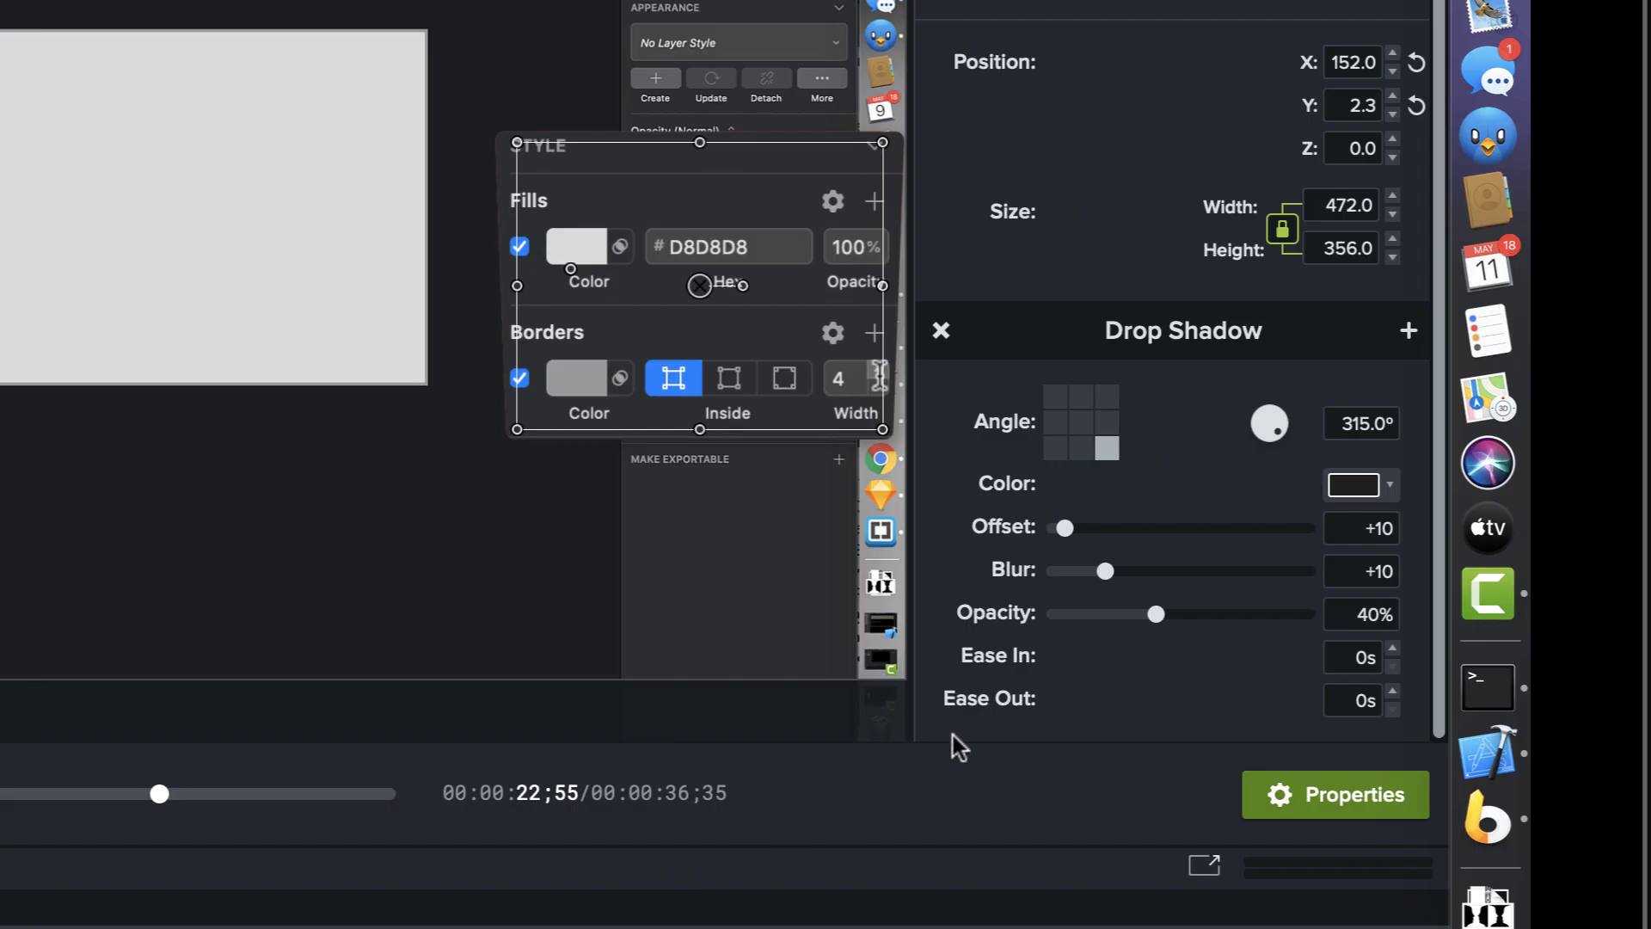
left_click(1061, 450)
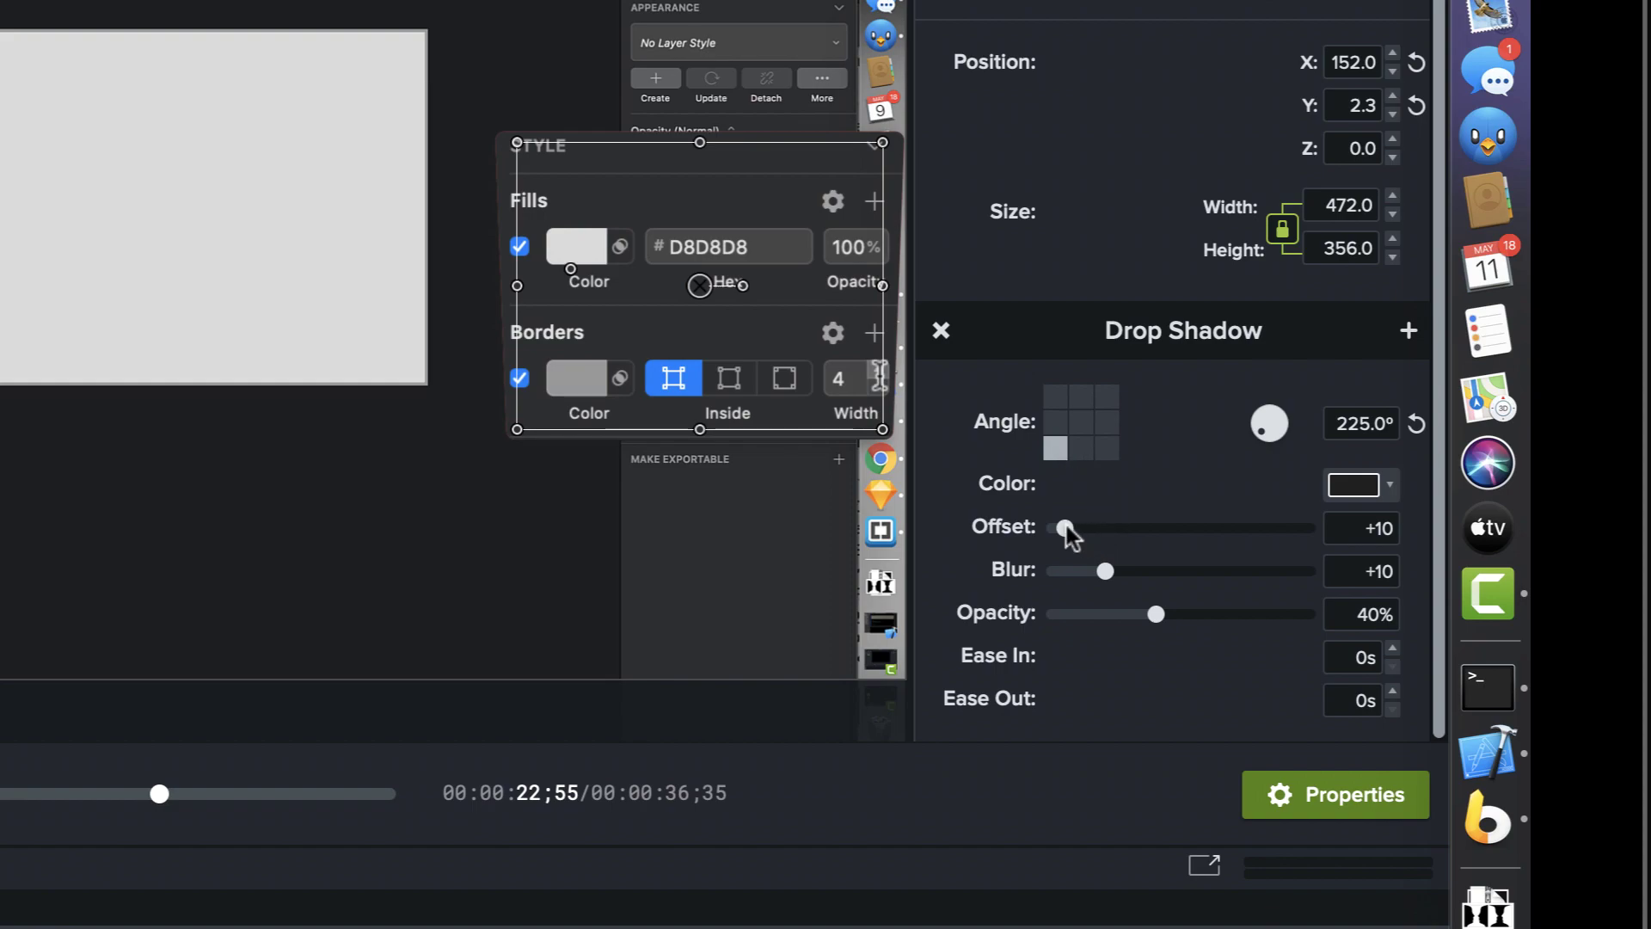
left_click_drag(1065, 530, 1074, 533)
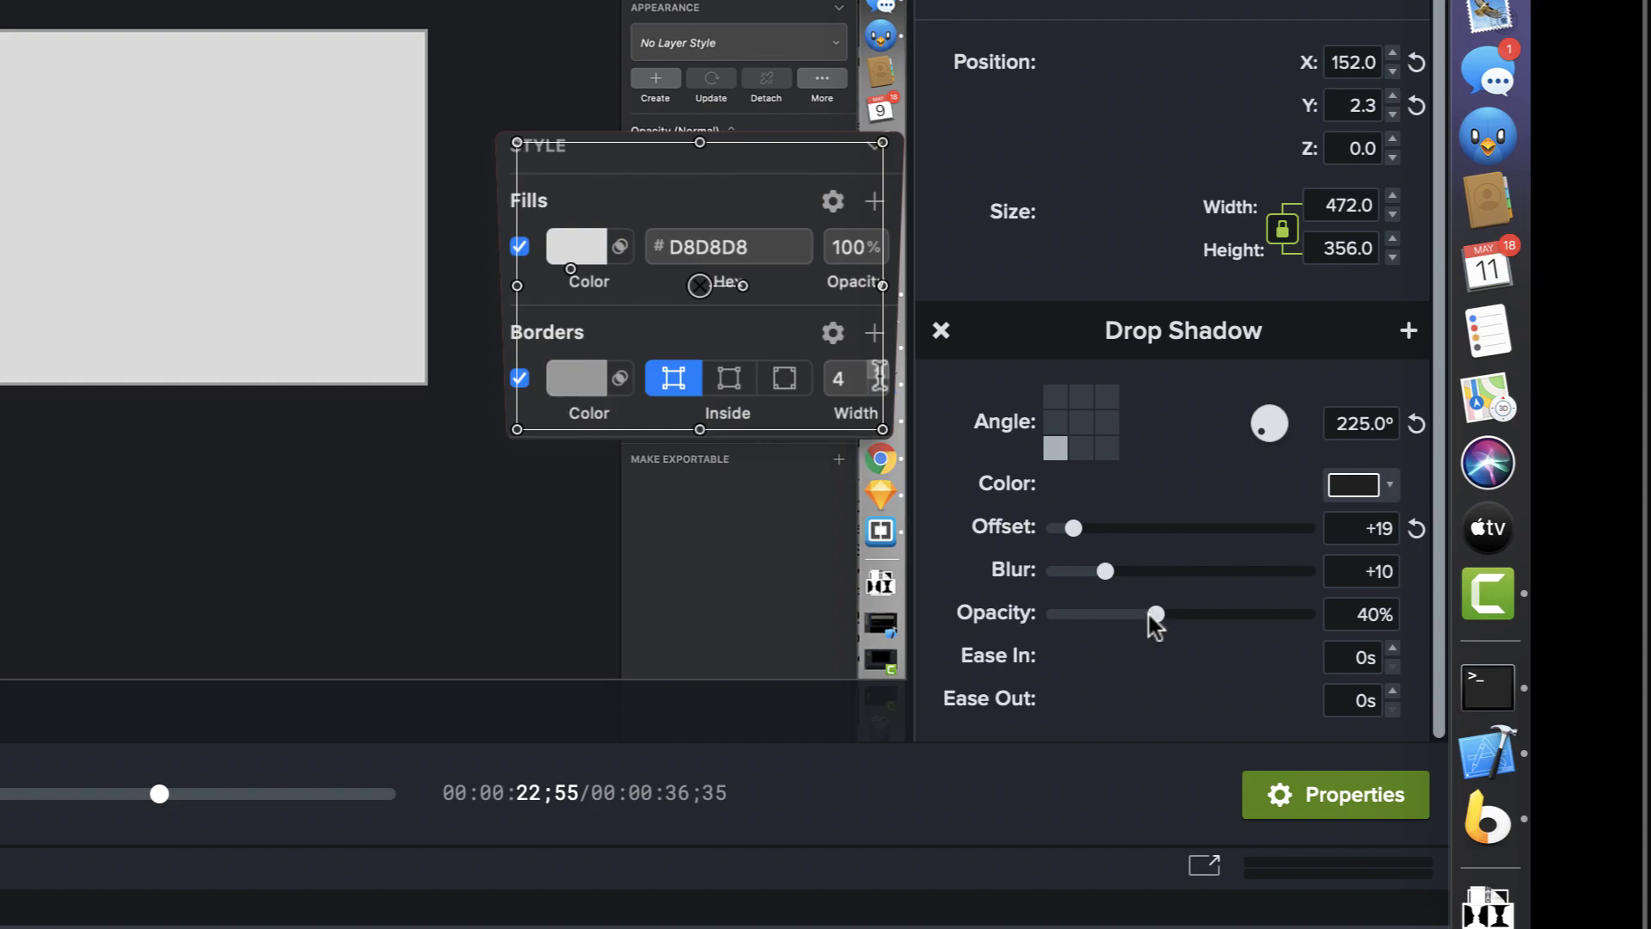
Set the drop shadow to 75% opacity and pure black #000000, then deselect the blow-up
left_click_drag(1151, 615, 1240, 616)
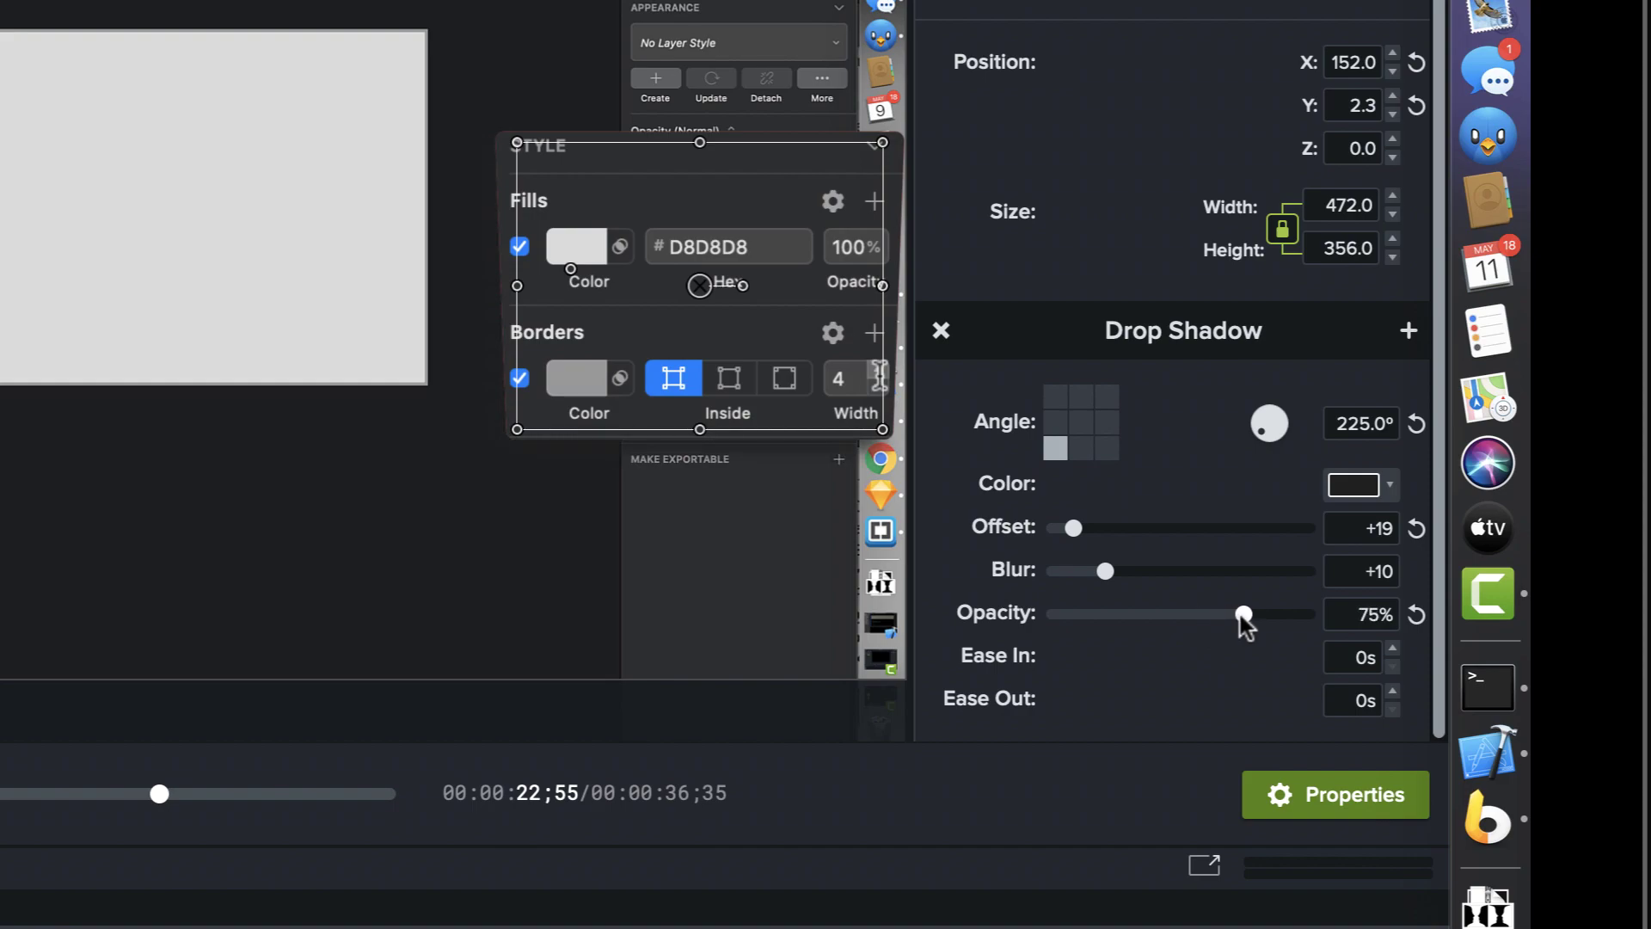
left_click(1352, 486)
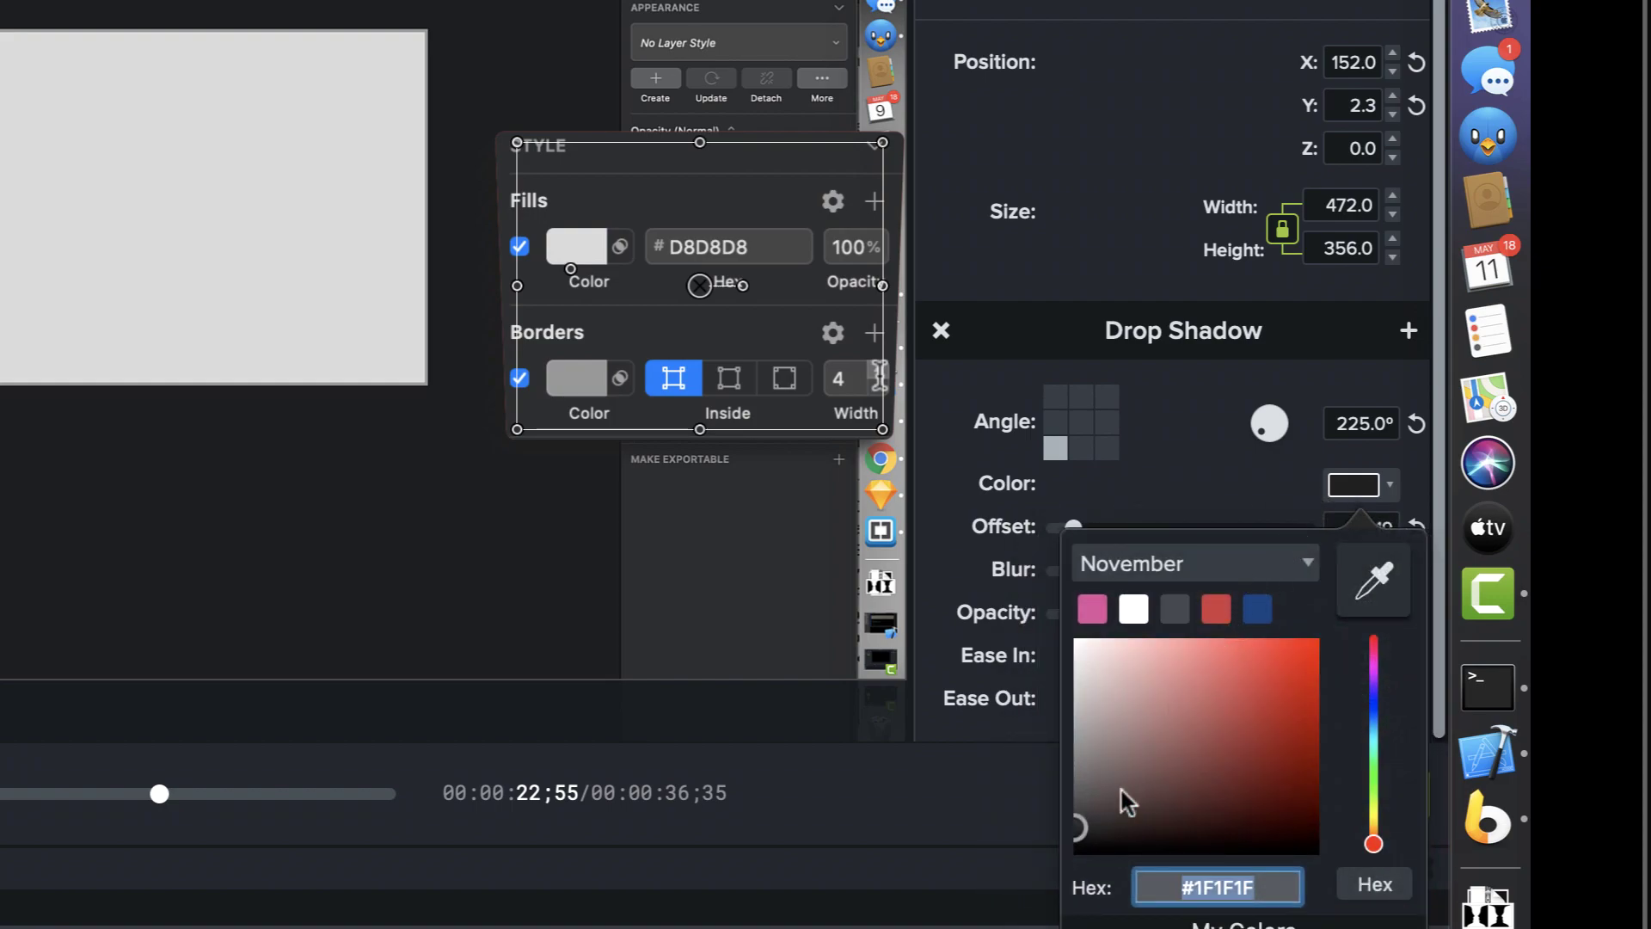
left_click_drag(1075, 824, 1054, 874)
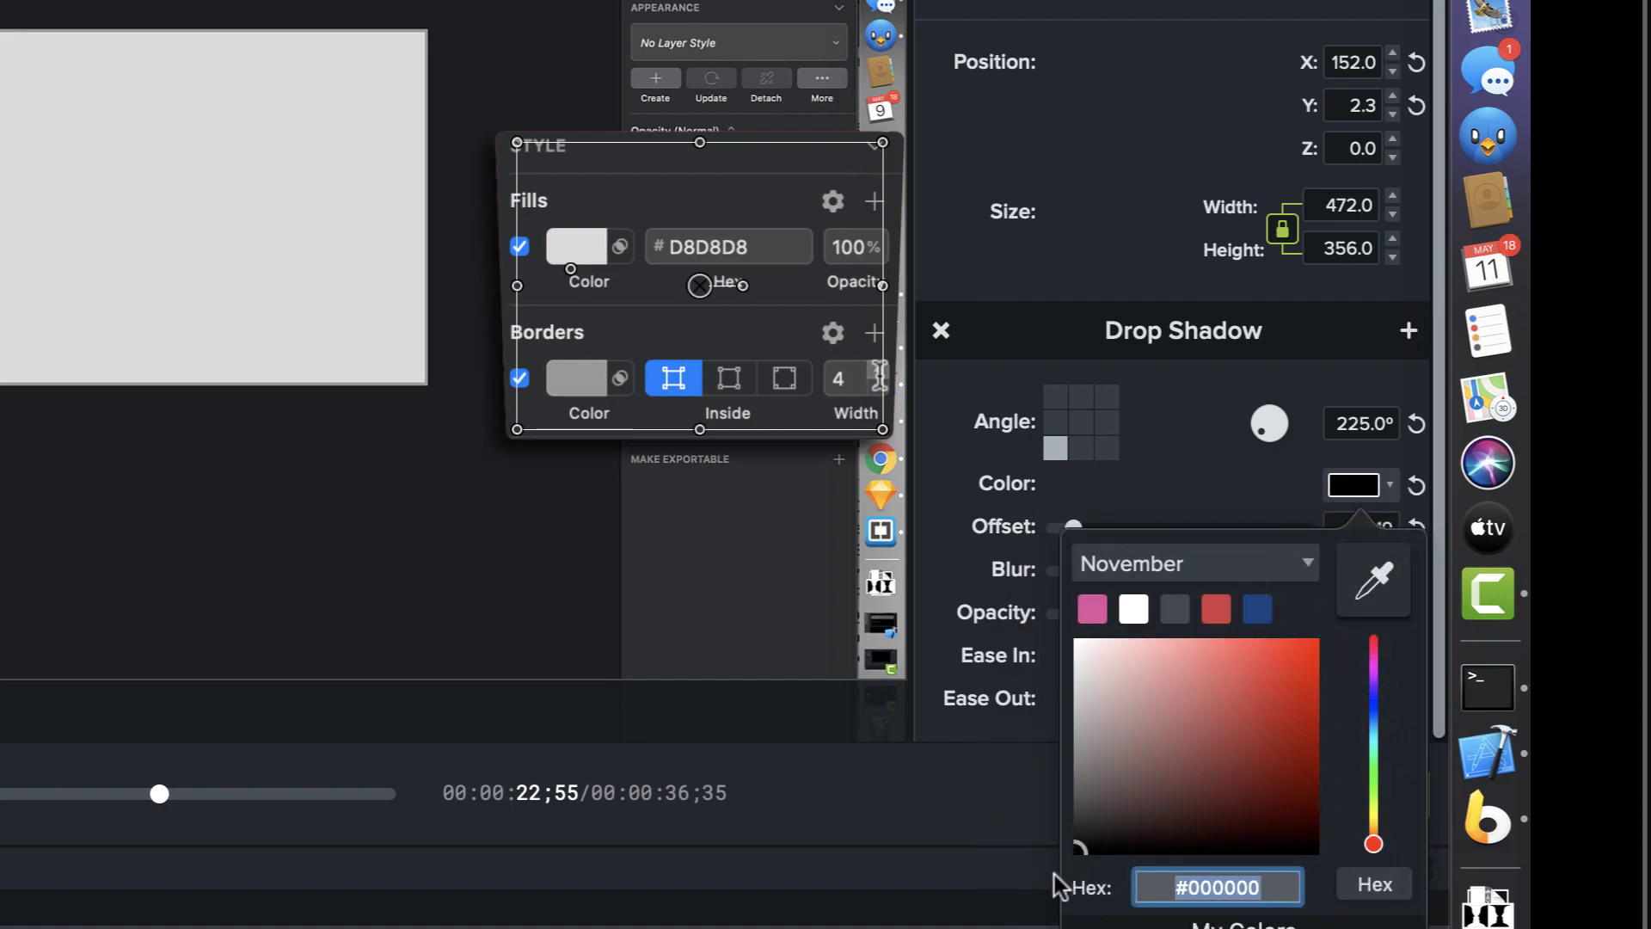
left_click(968, 797)
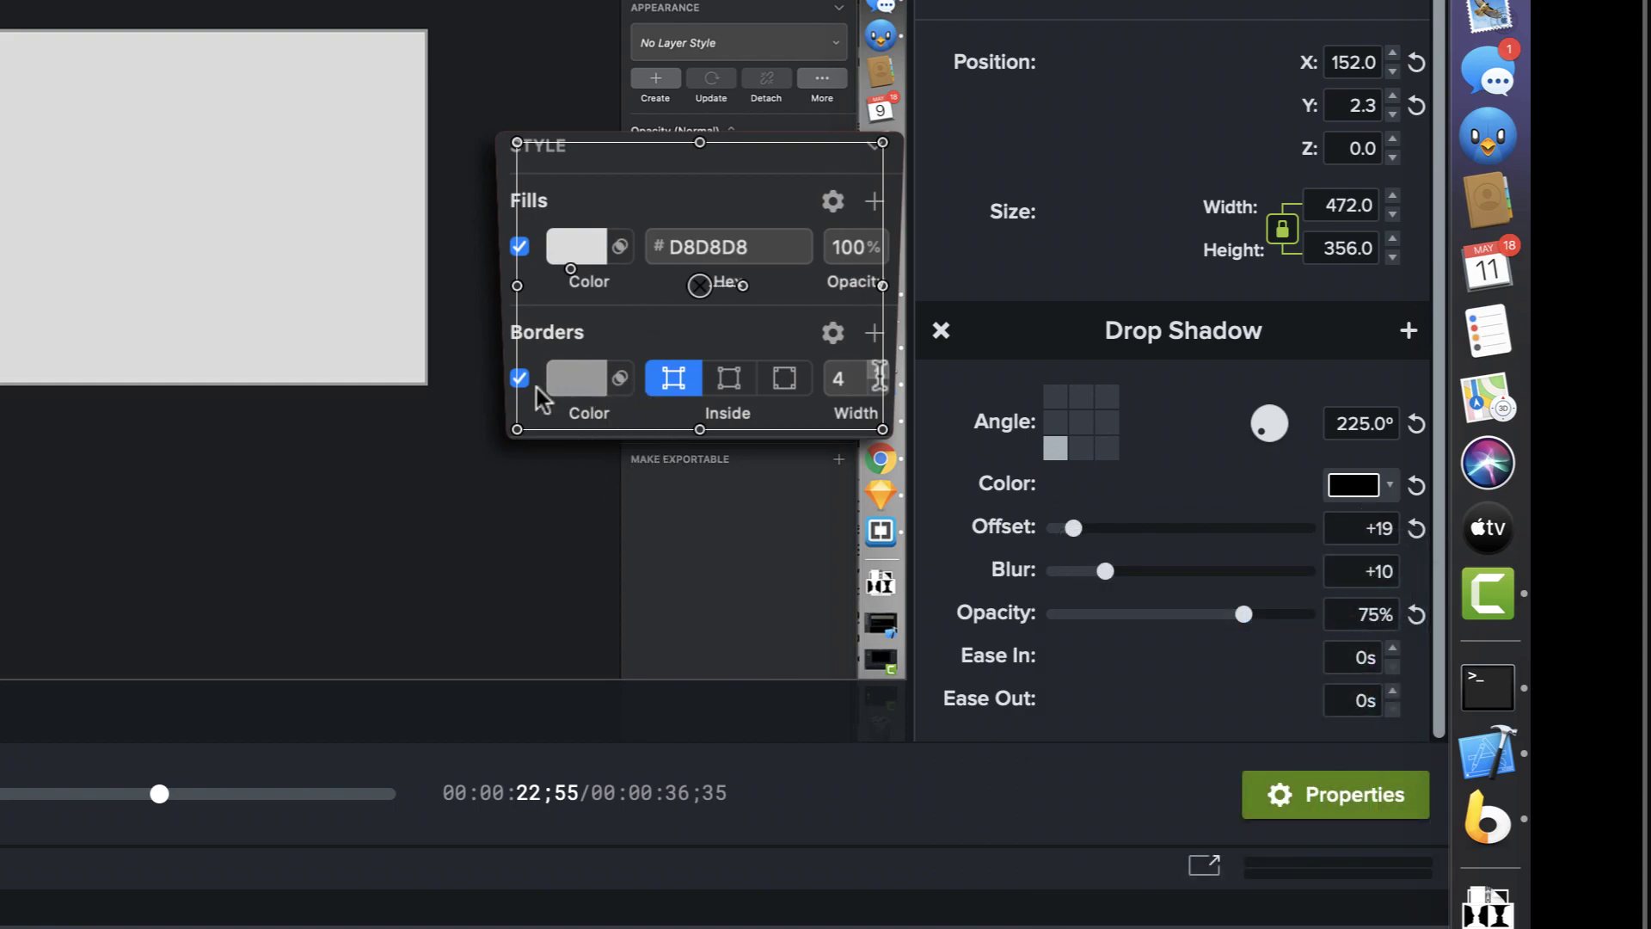
left_click(578, 668)
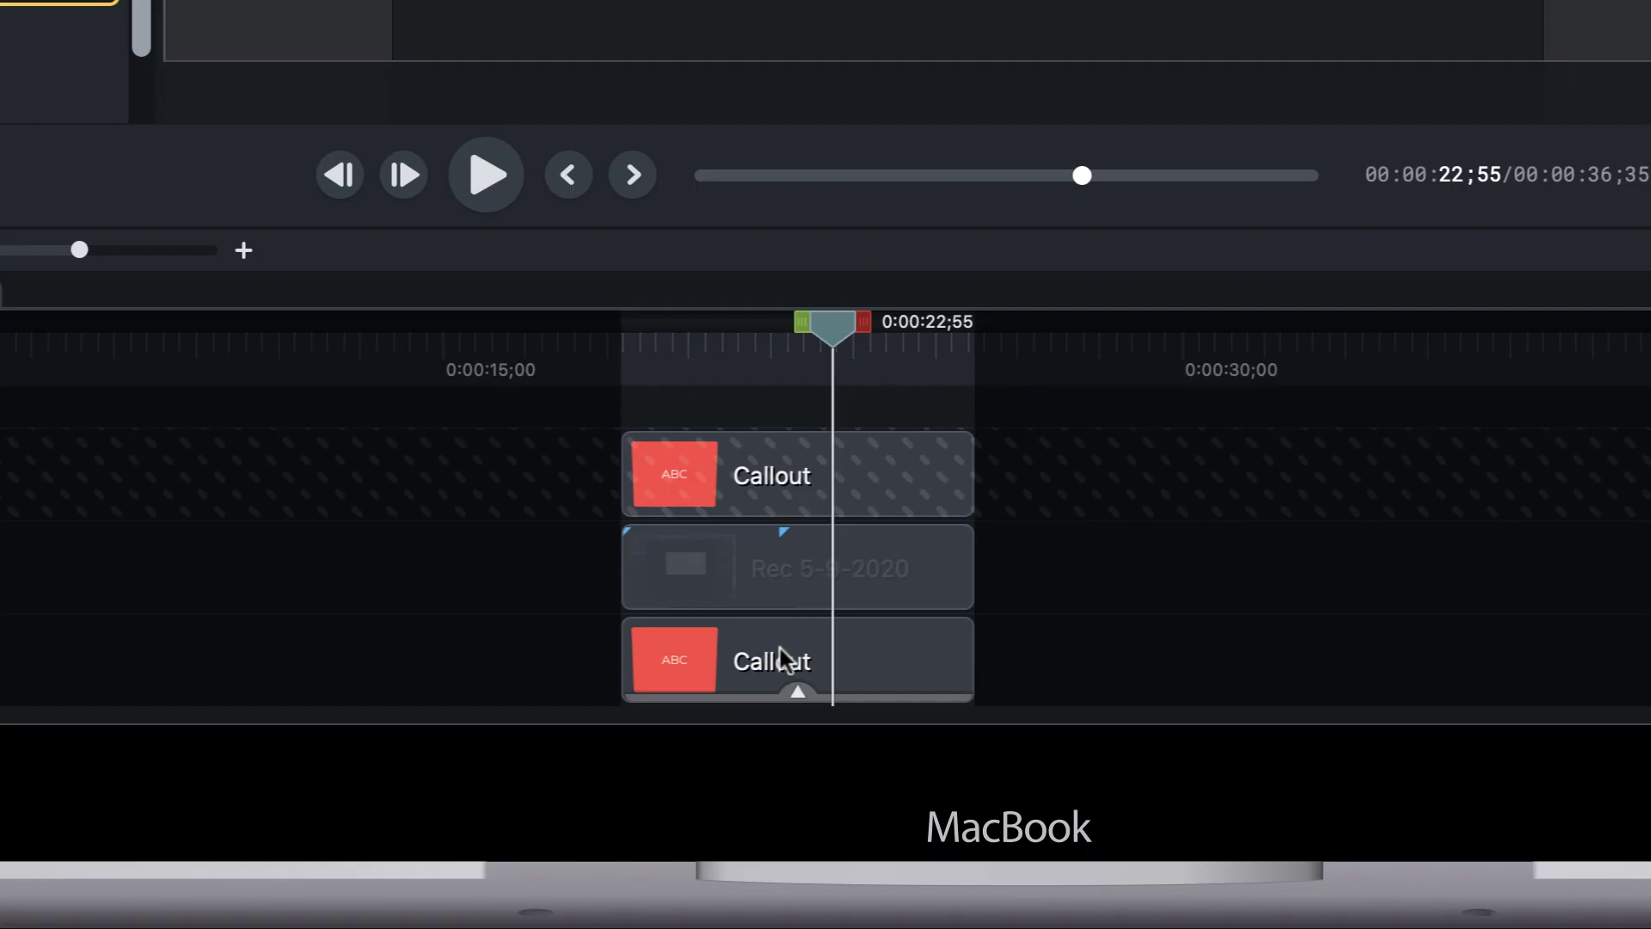
Replace the bottom Callout's red fill with blue #007BFF picked from the recording using the eyedropper
left_click(803, 646)
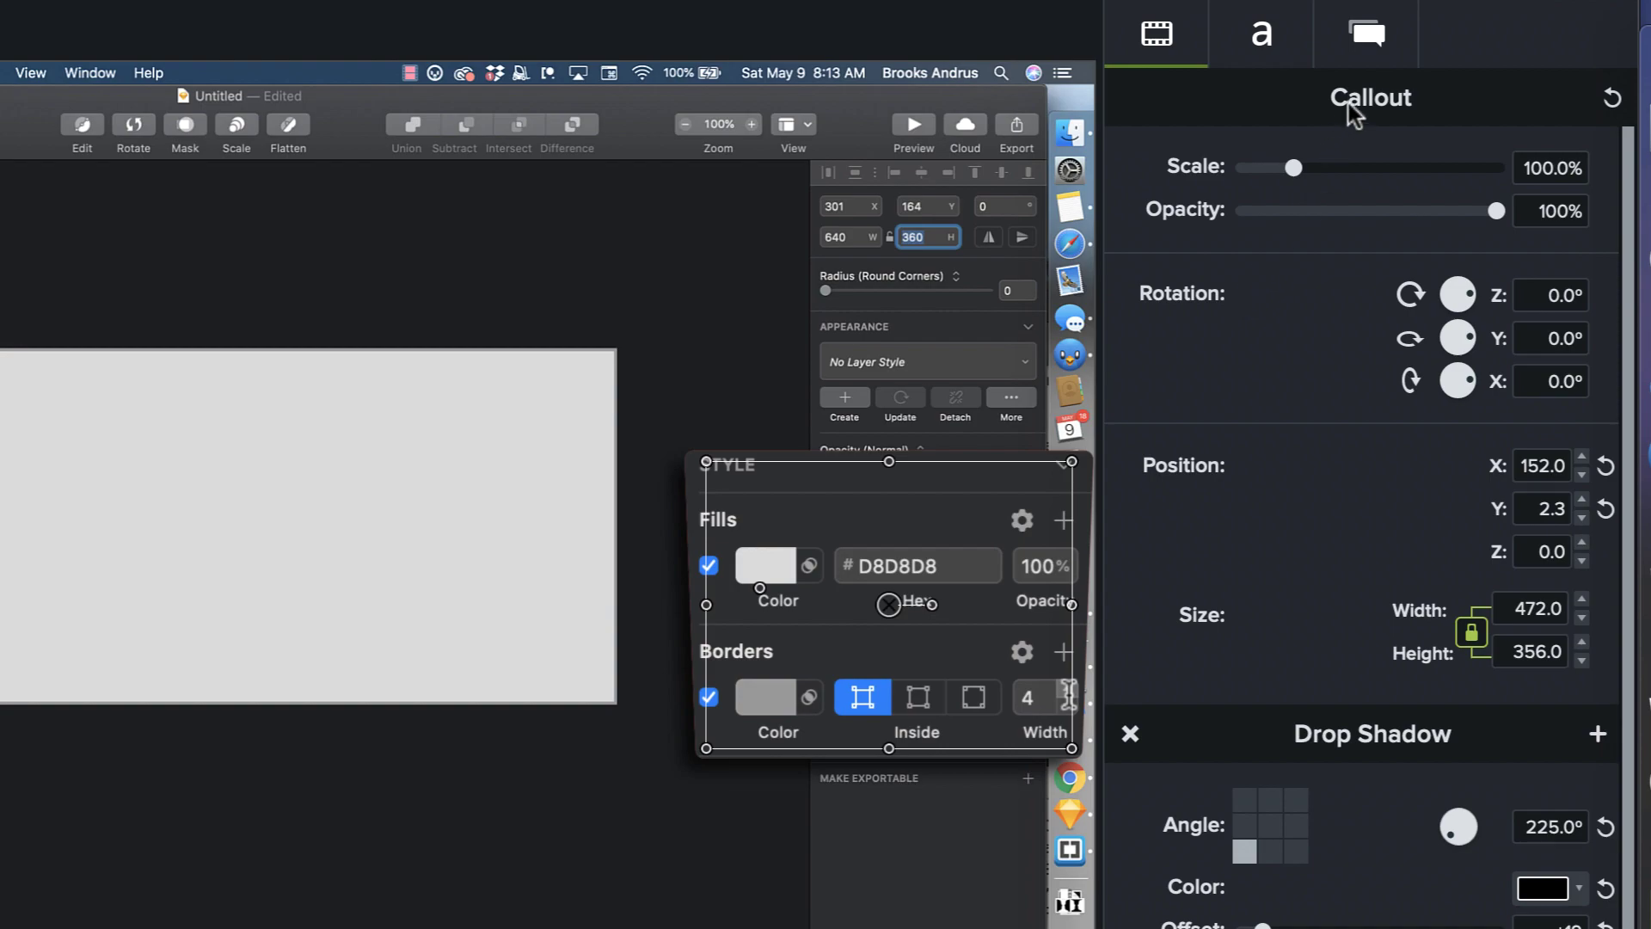
left_click(1360, 39)
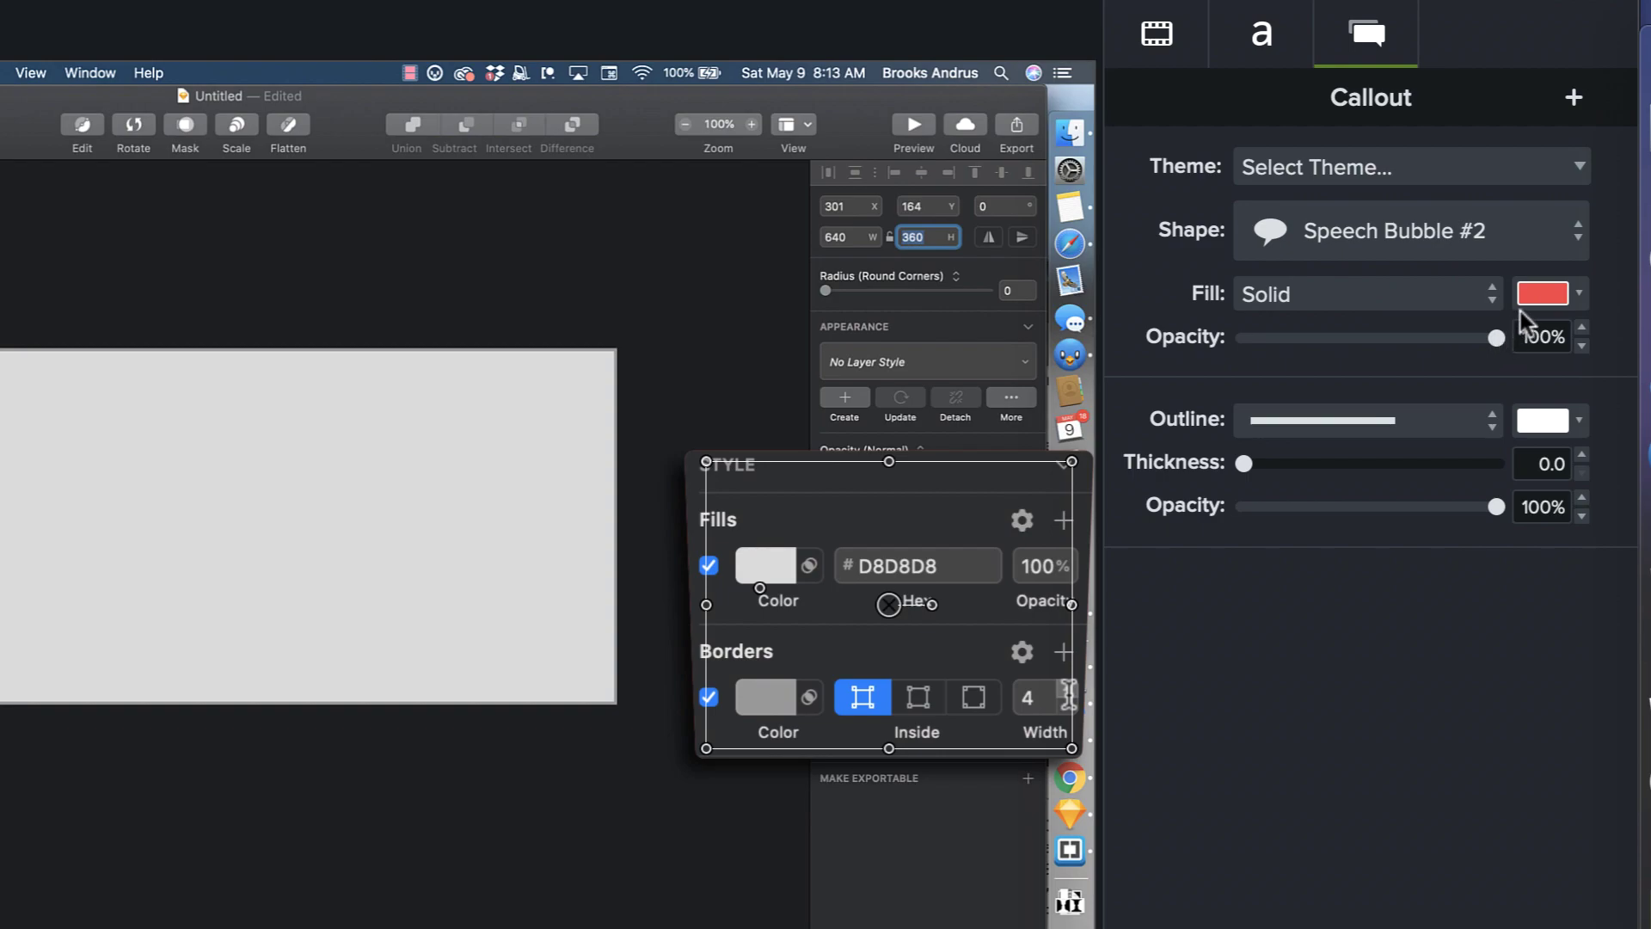
left_click(1536, 295)
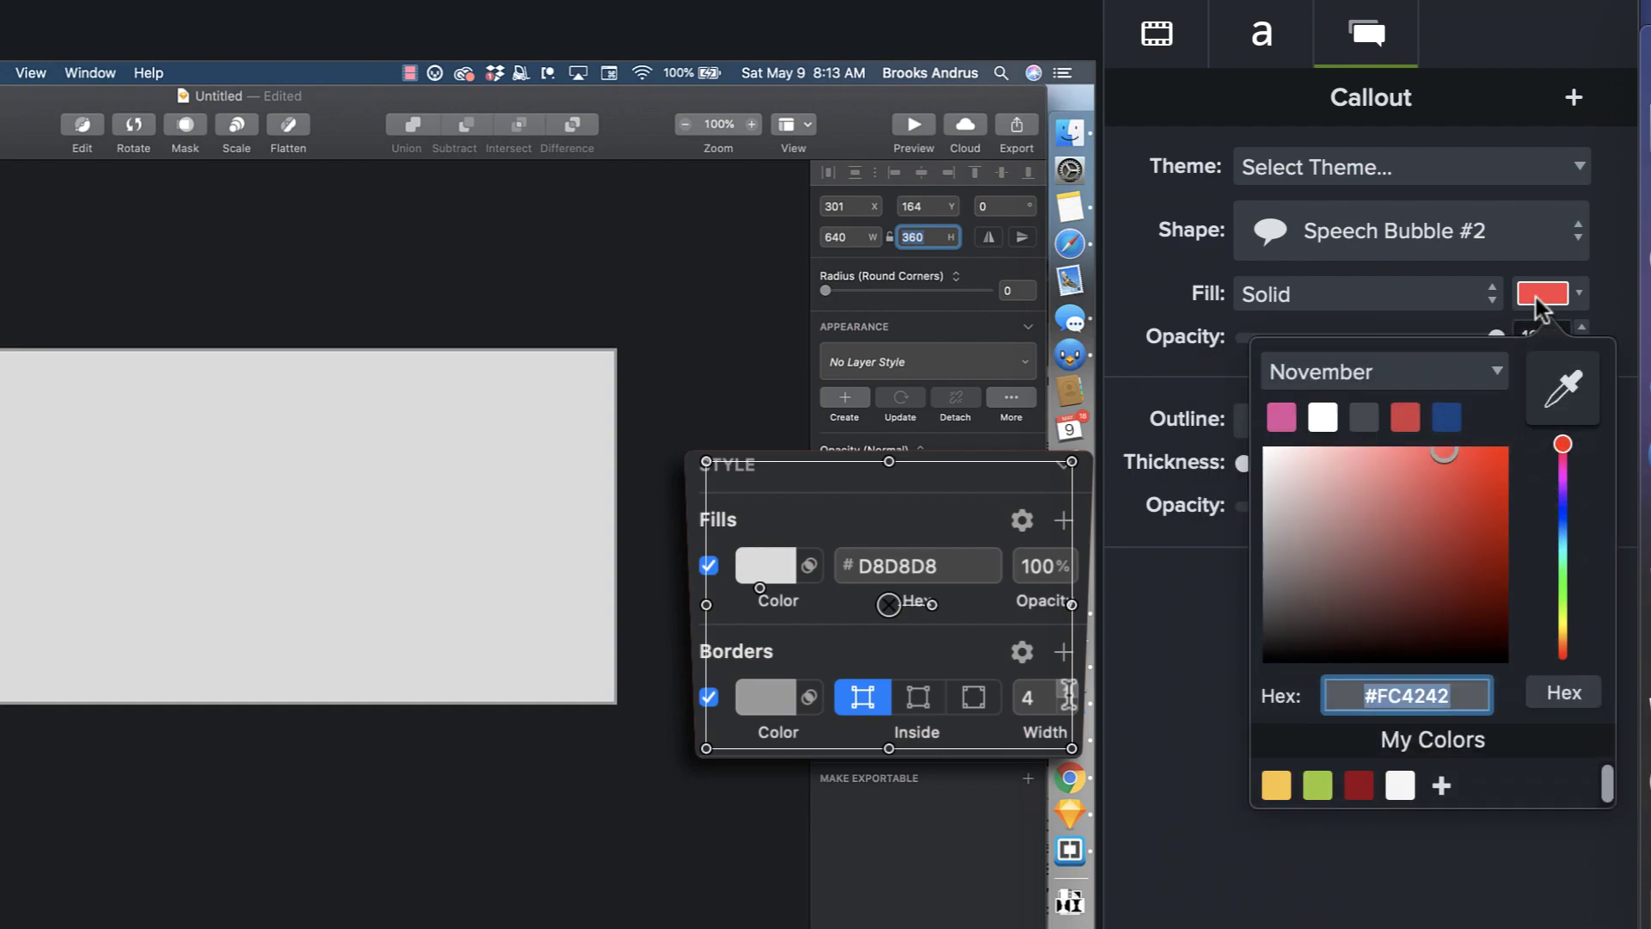
left_click(1559, 389)
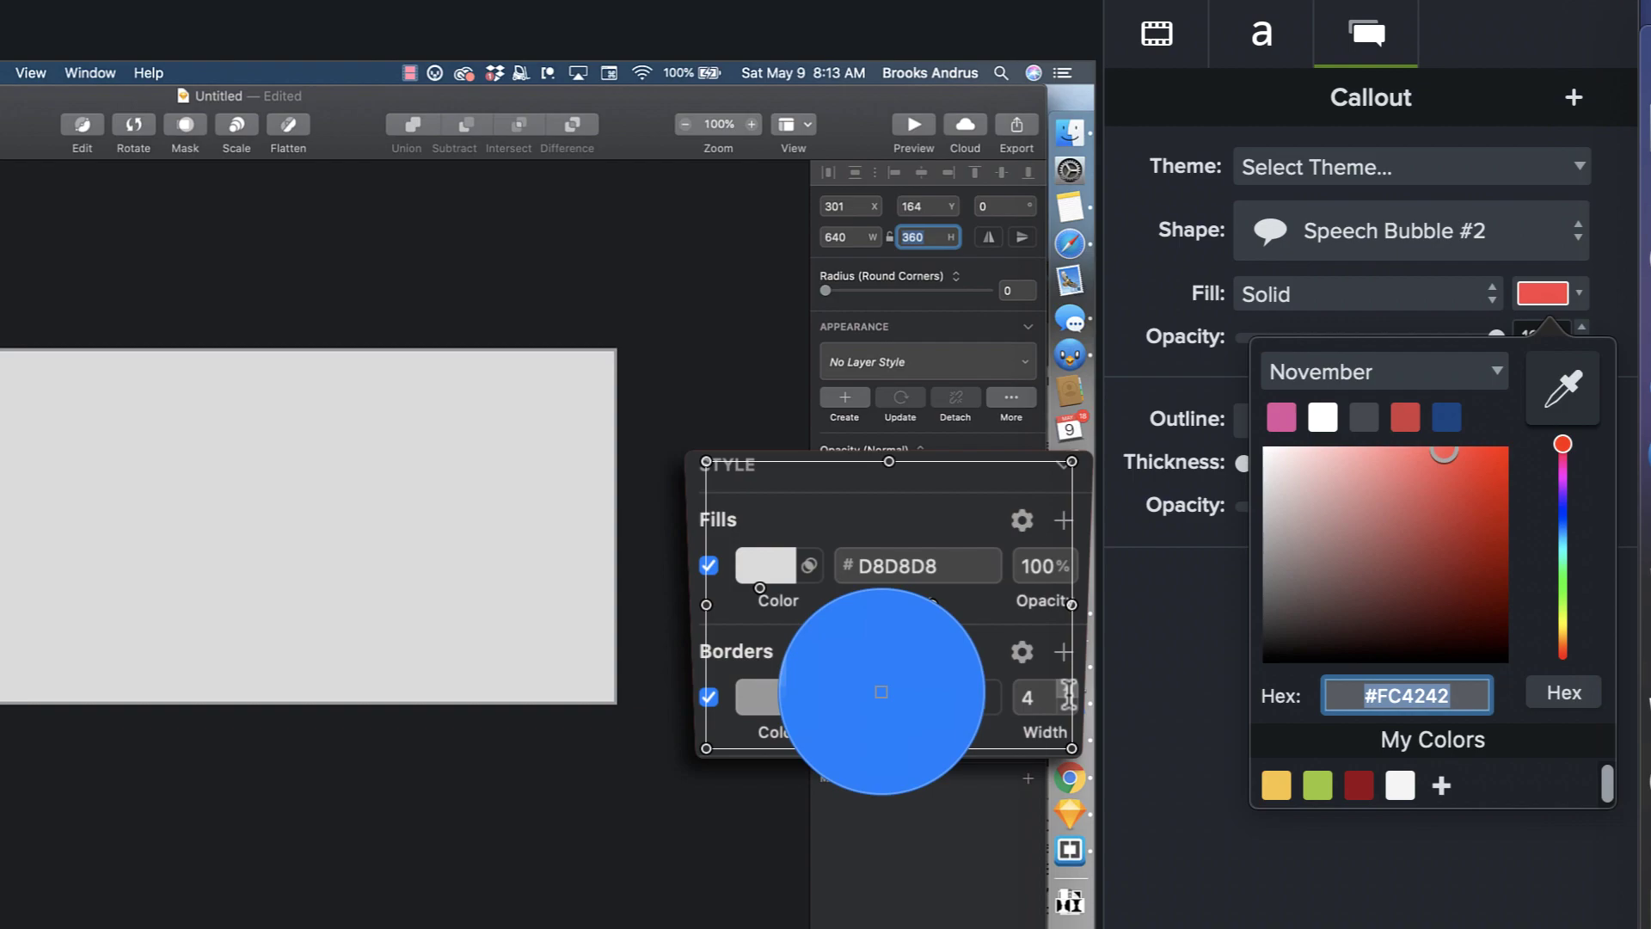
left_click(881, 691)
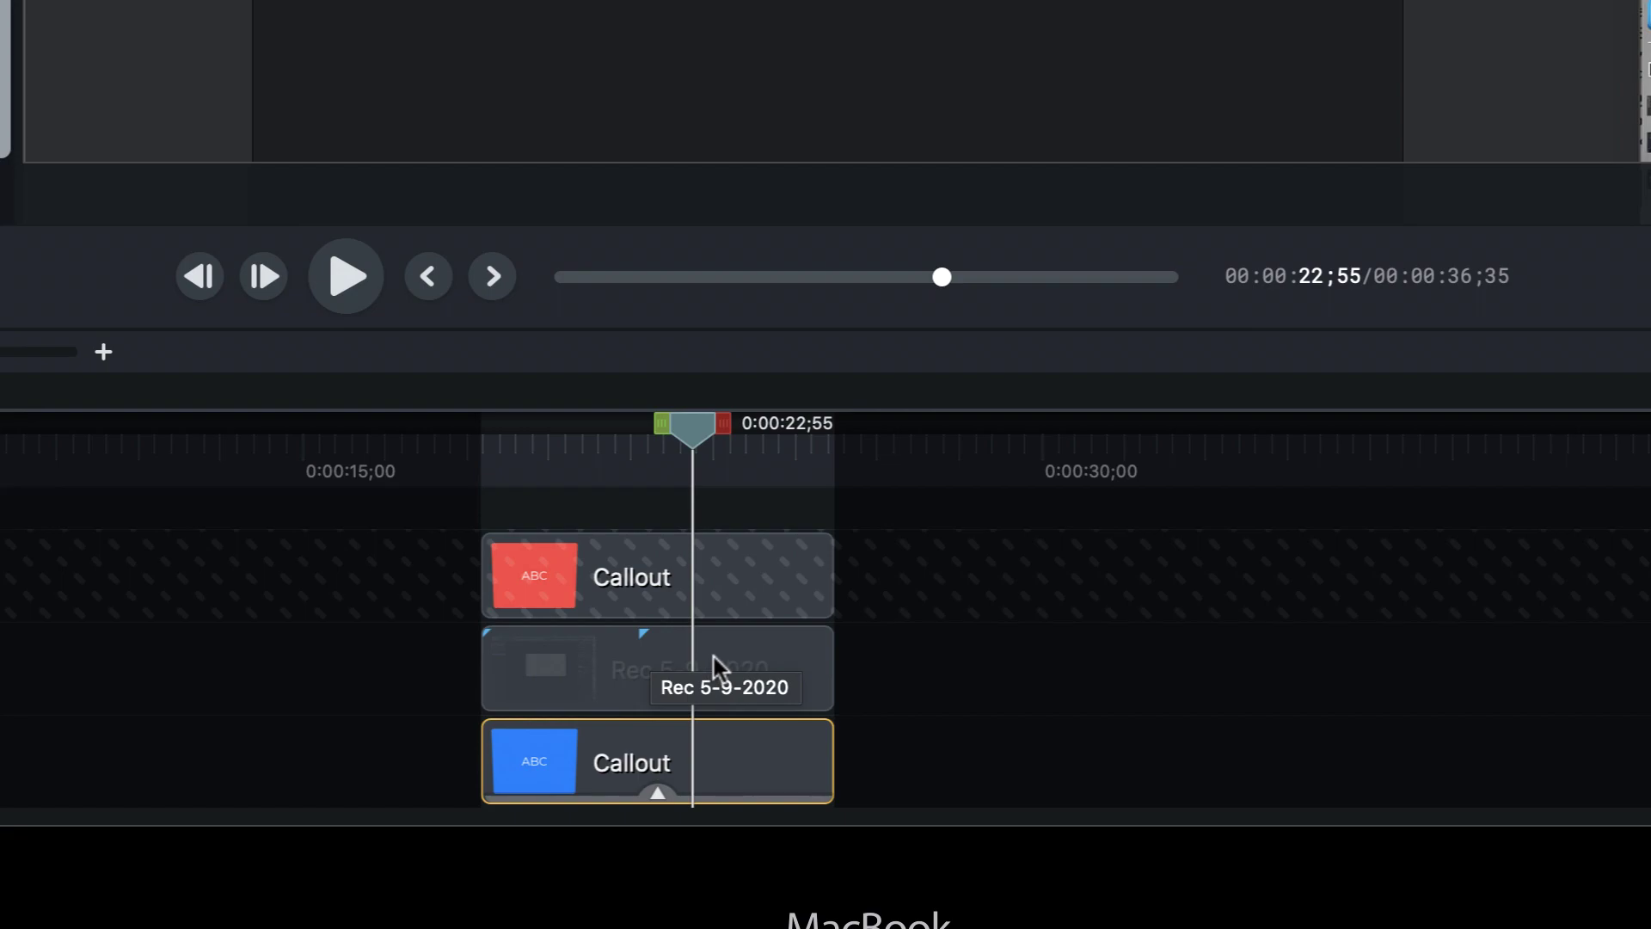
Add an animation with easing to the blue Callout running from 0:00:21;30 to 0:00:21;50
key("Left")
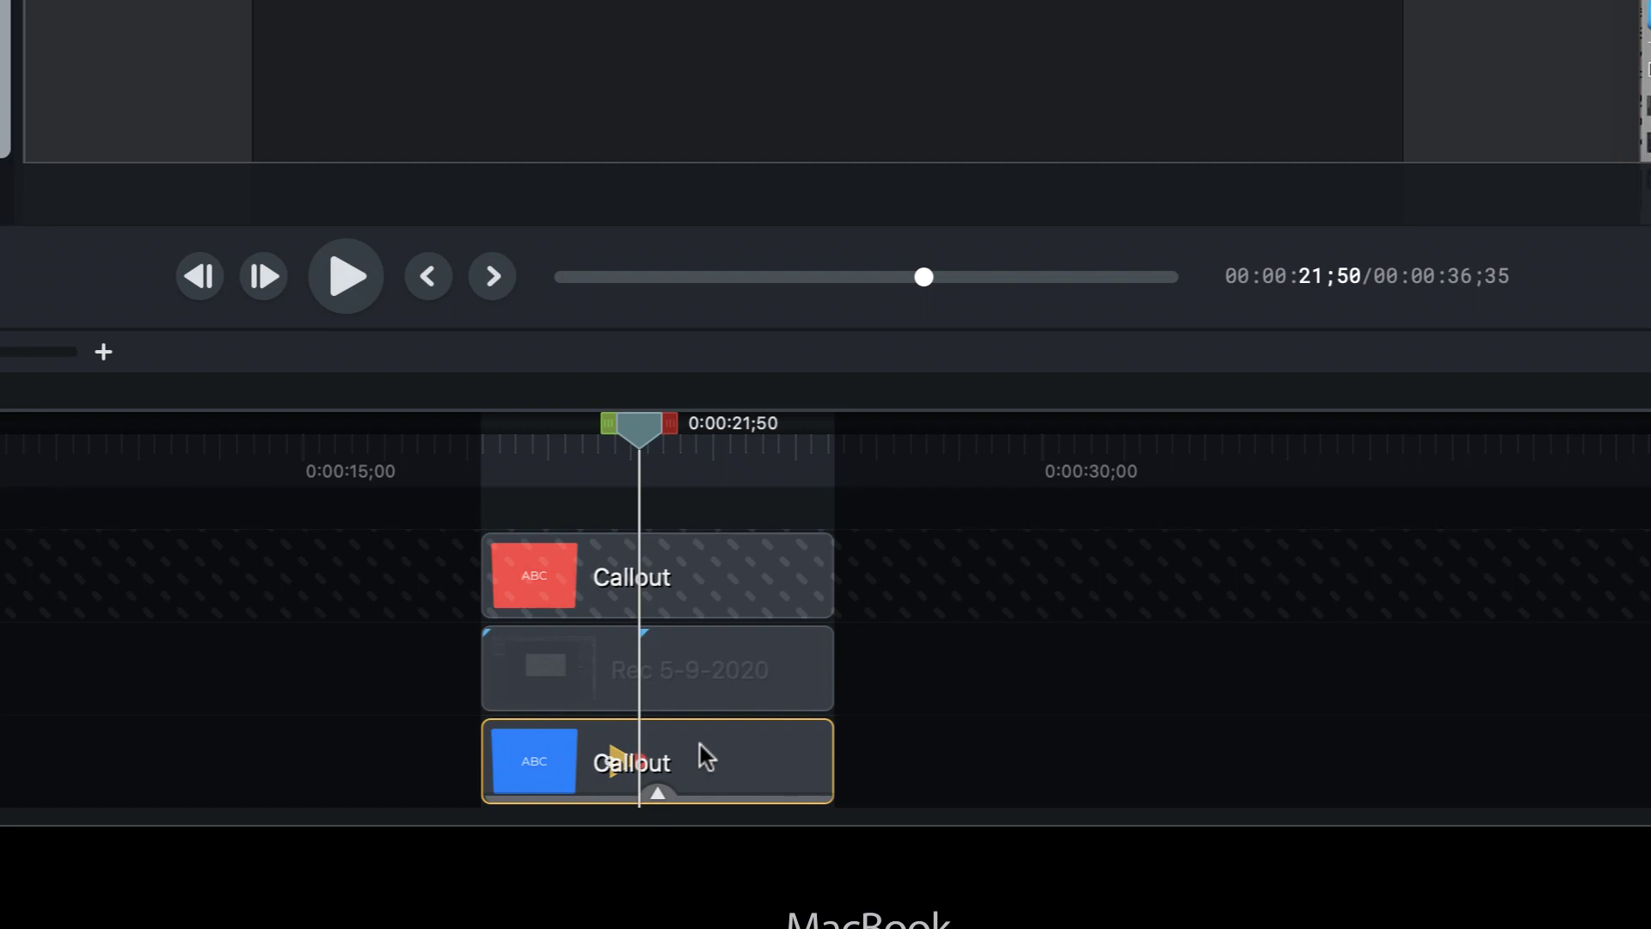
scroll(699, 744, "up", 5)
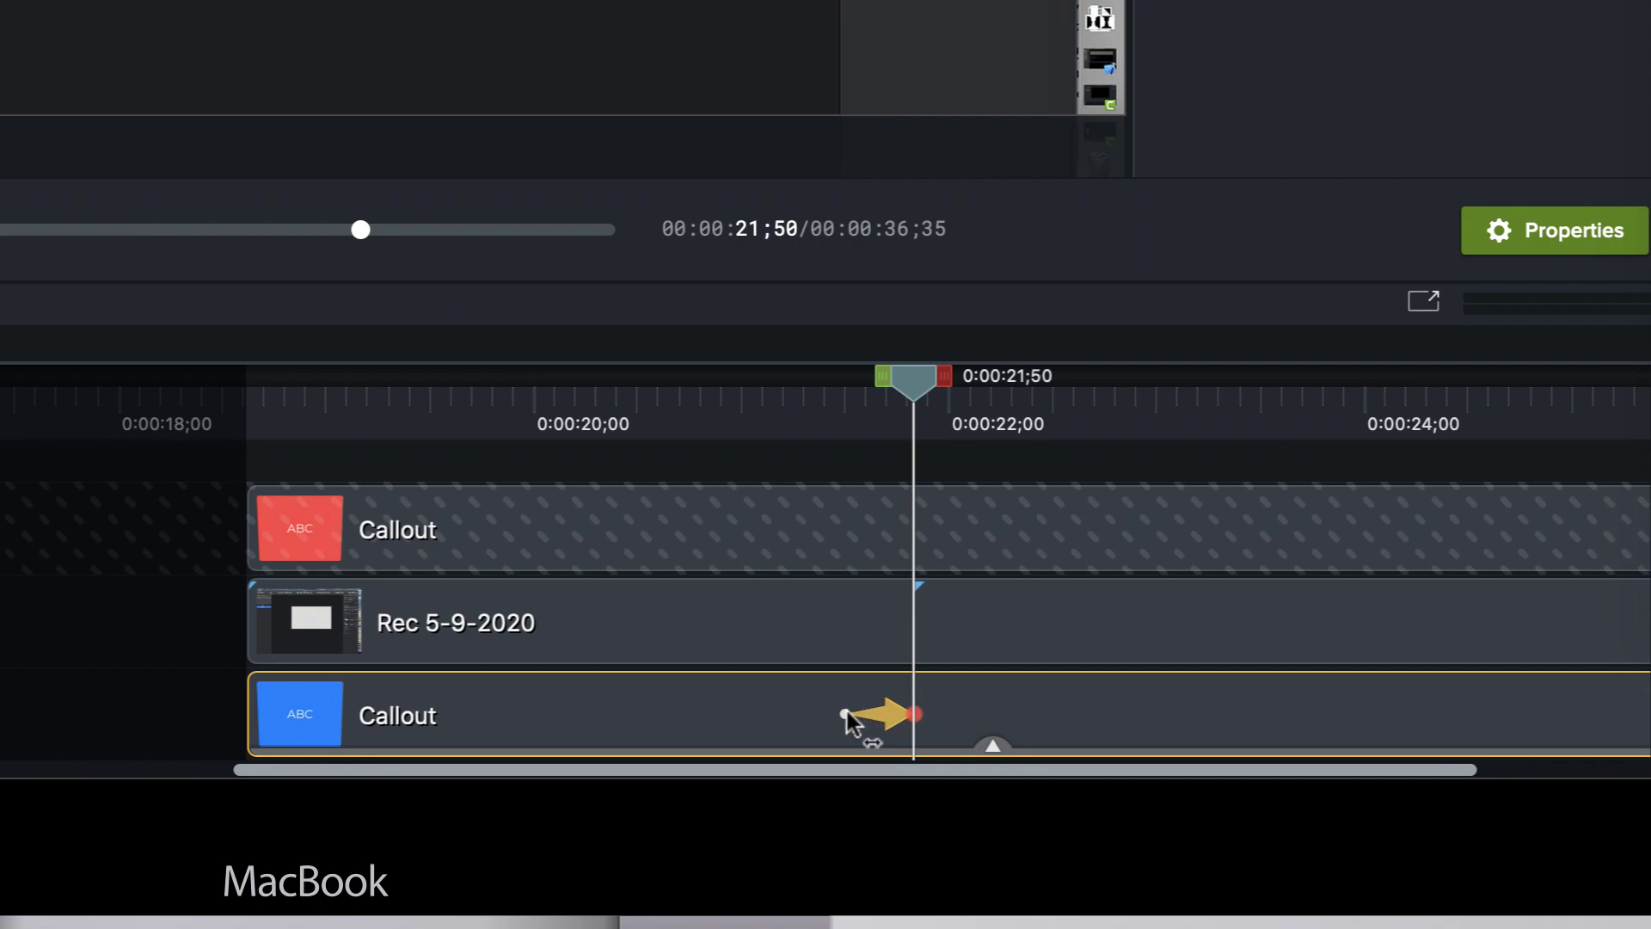
left_click(846, 713)
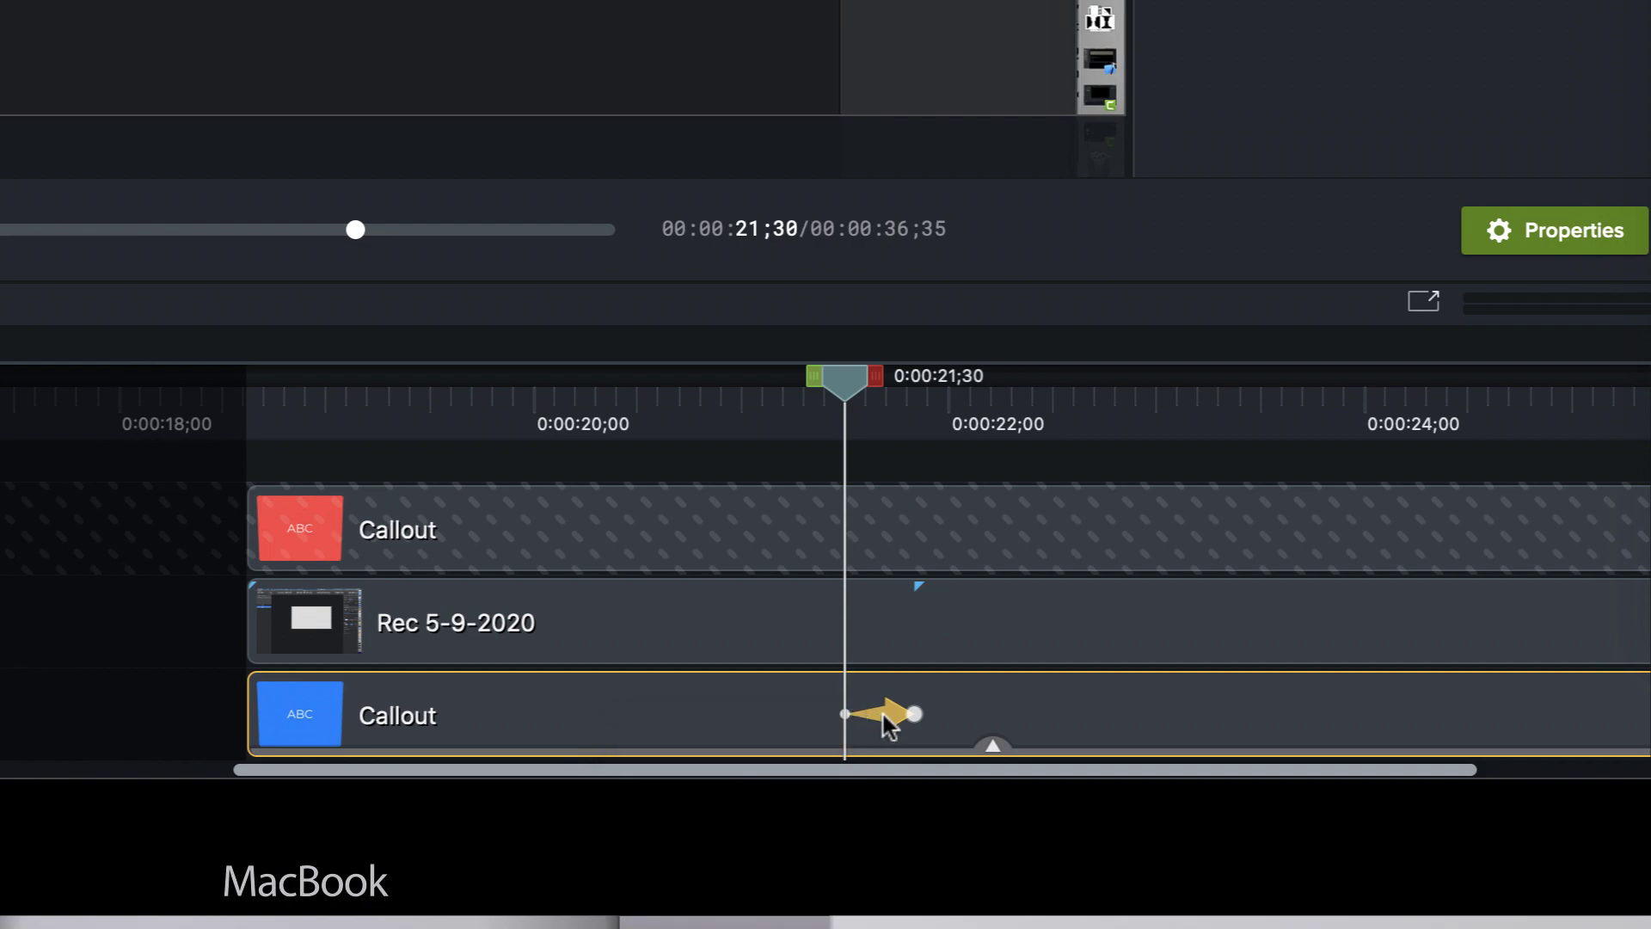
right_click(884, 714)
mouse_move(977, 696)
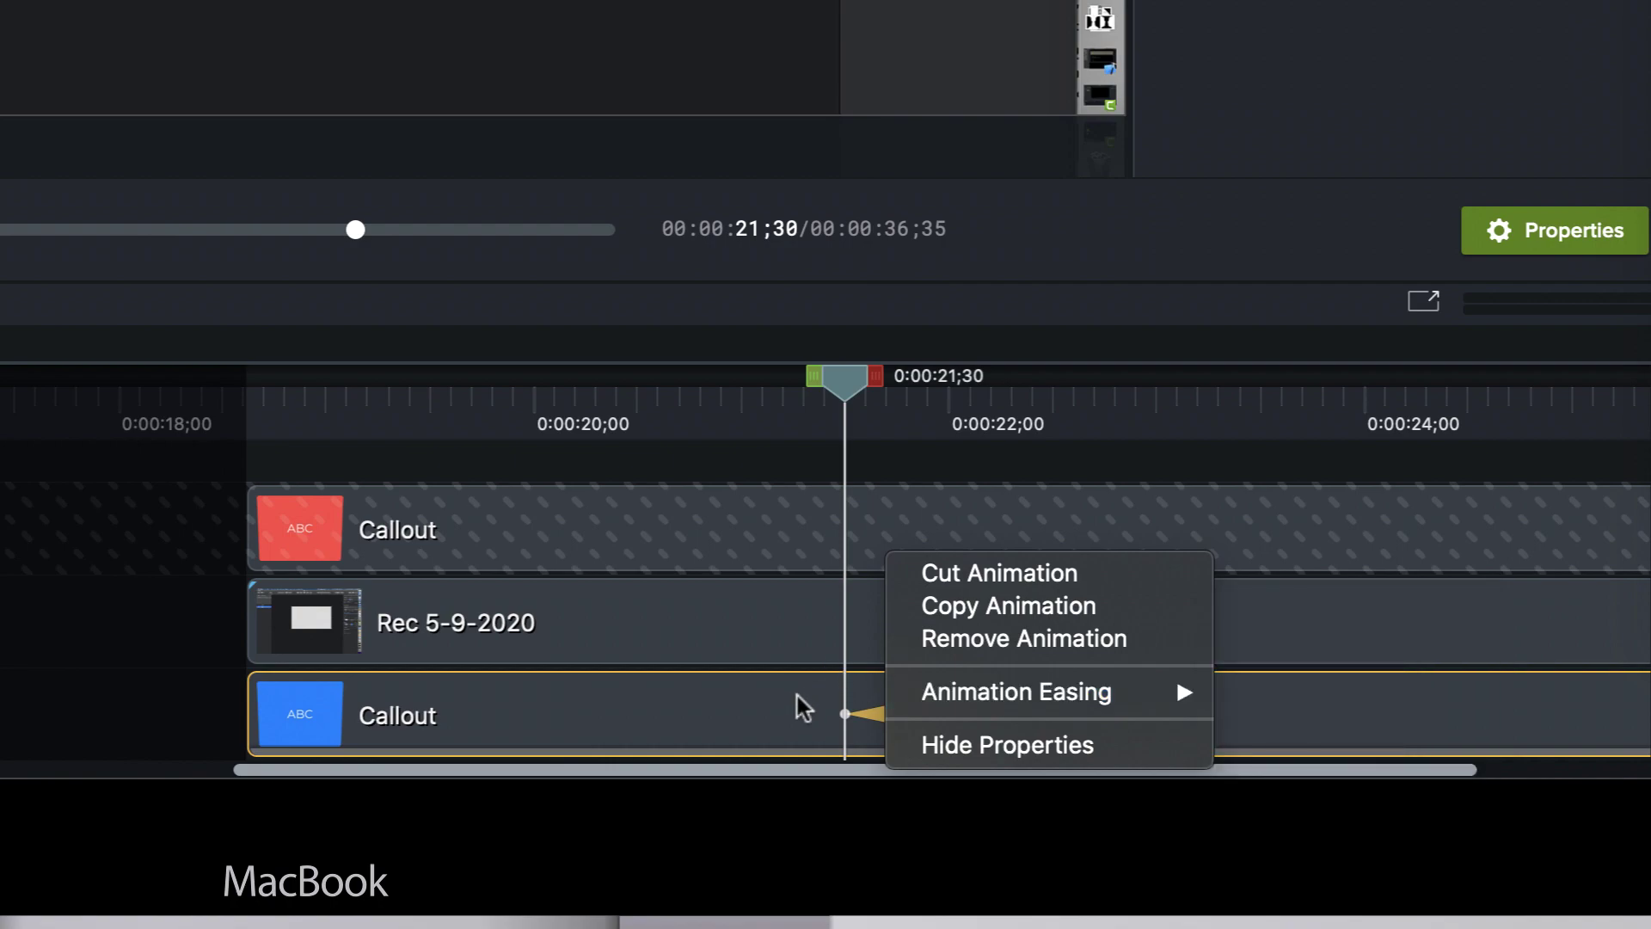
left_click(829, 698)
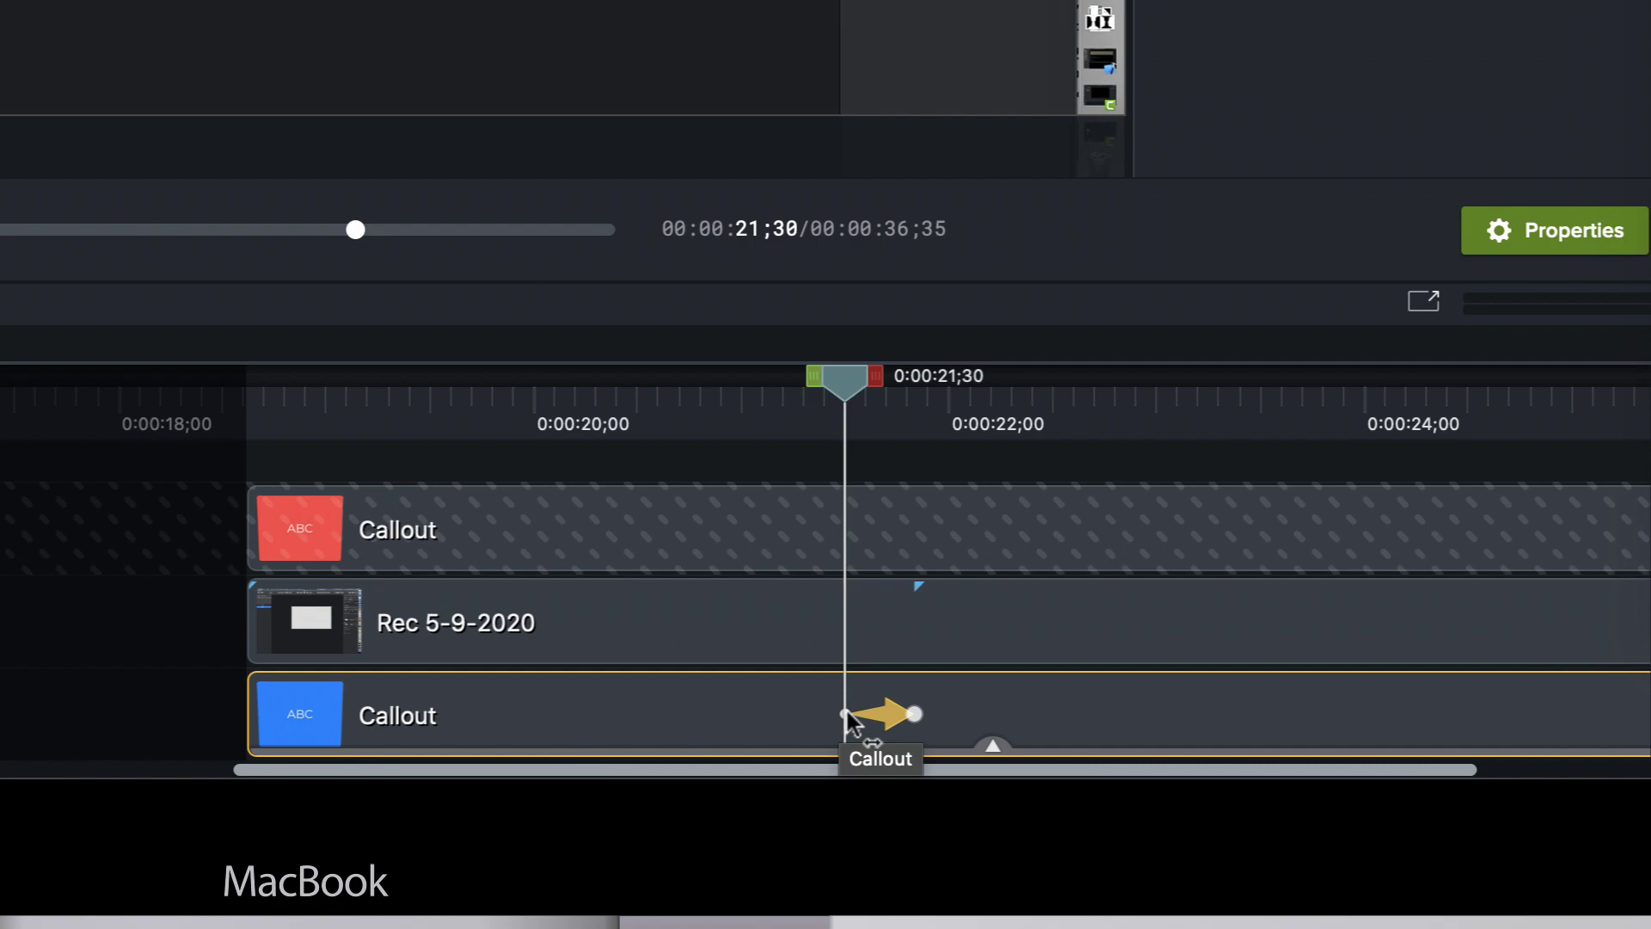
left_click(913, 715)
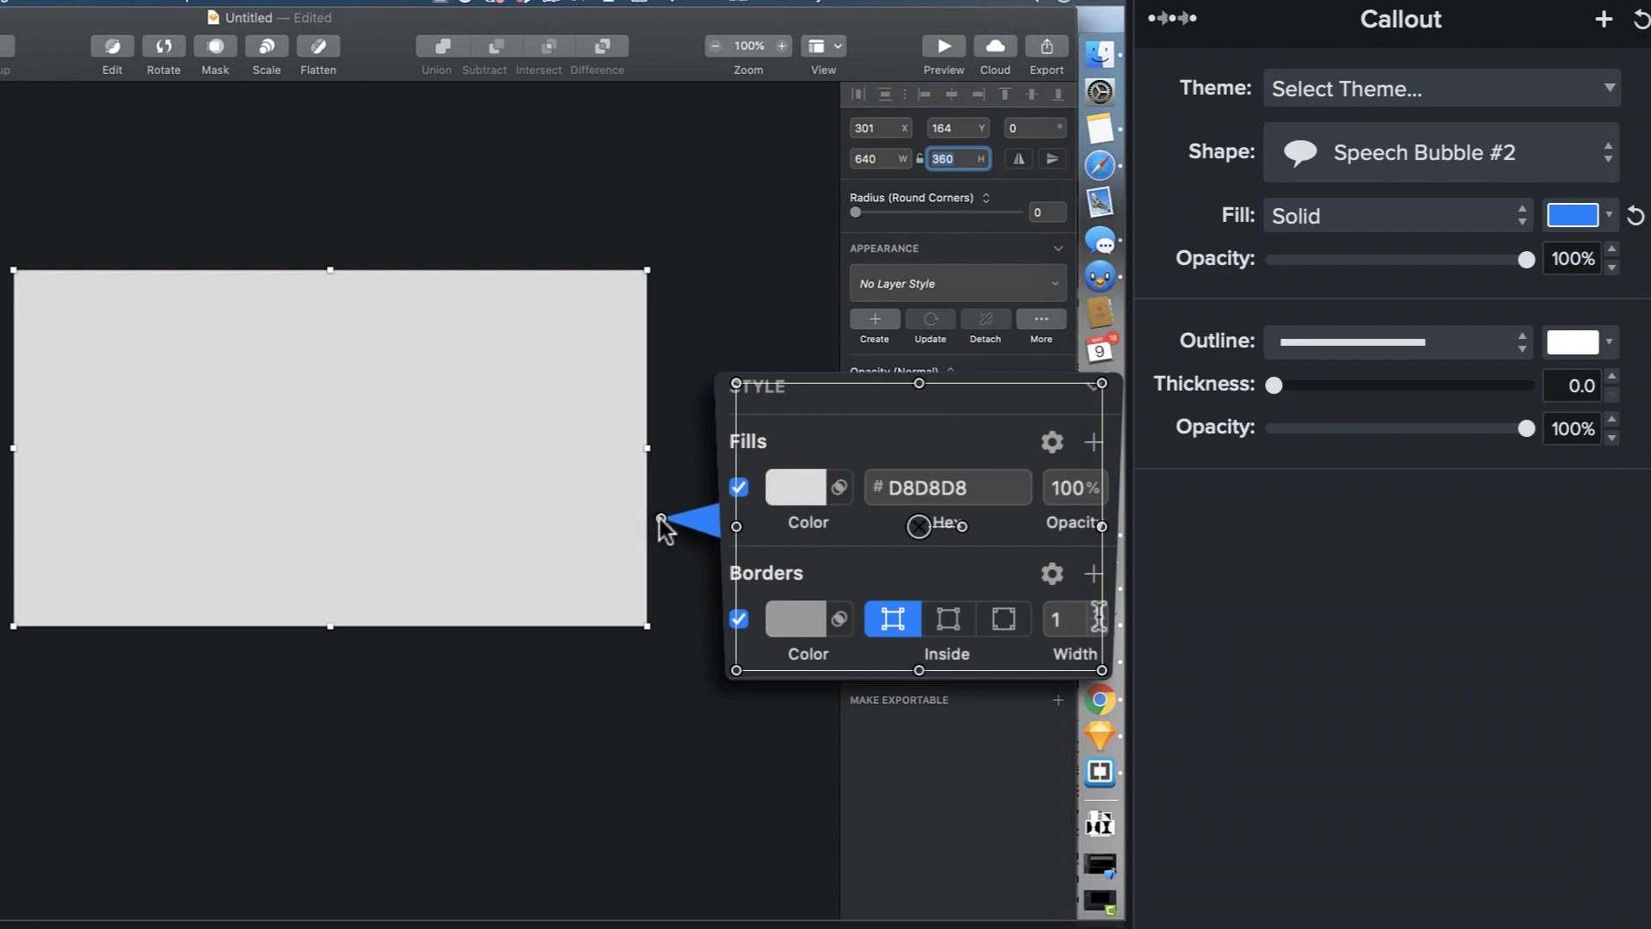
At the animation's end, stretch the blue callout's tail tip left onto the grey rectangle's edge
left_click_drag(658, 518, 647, 519)
key("Escape")
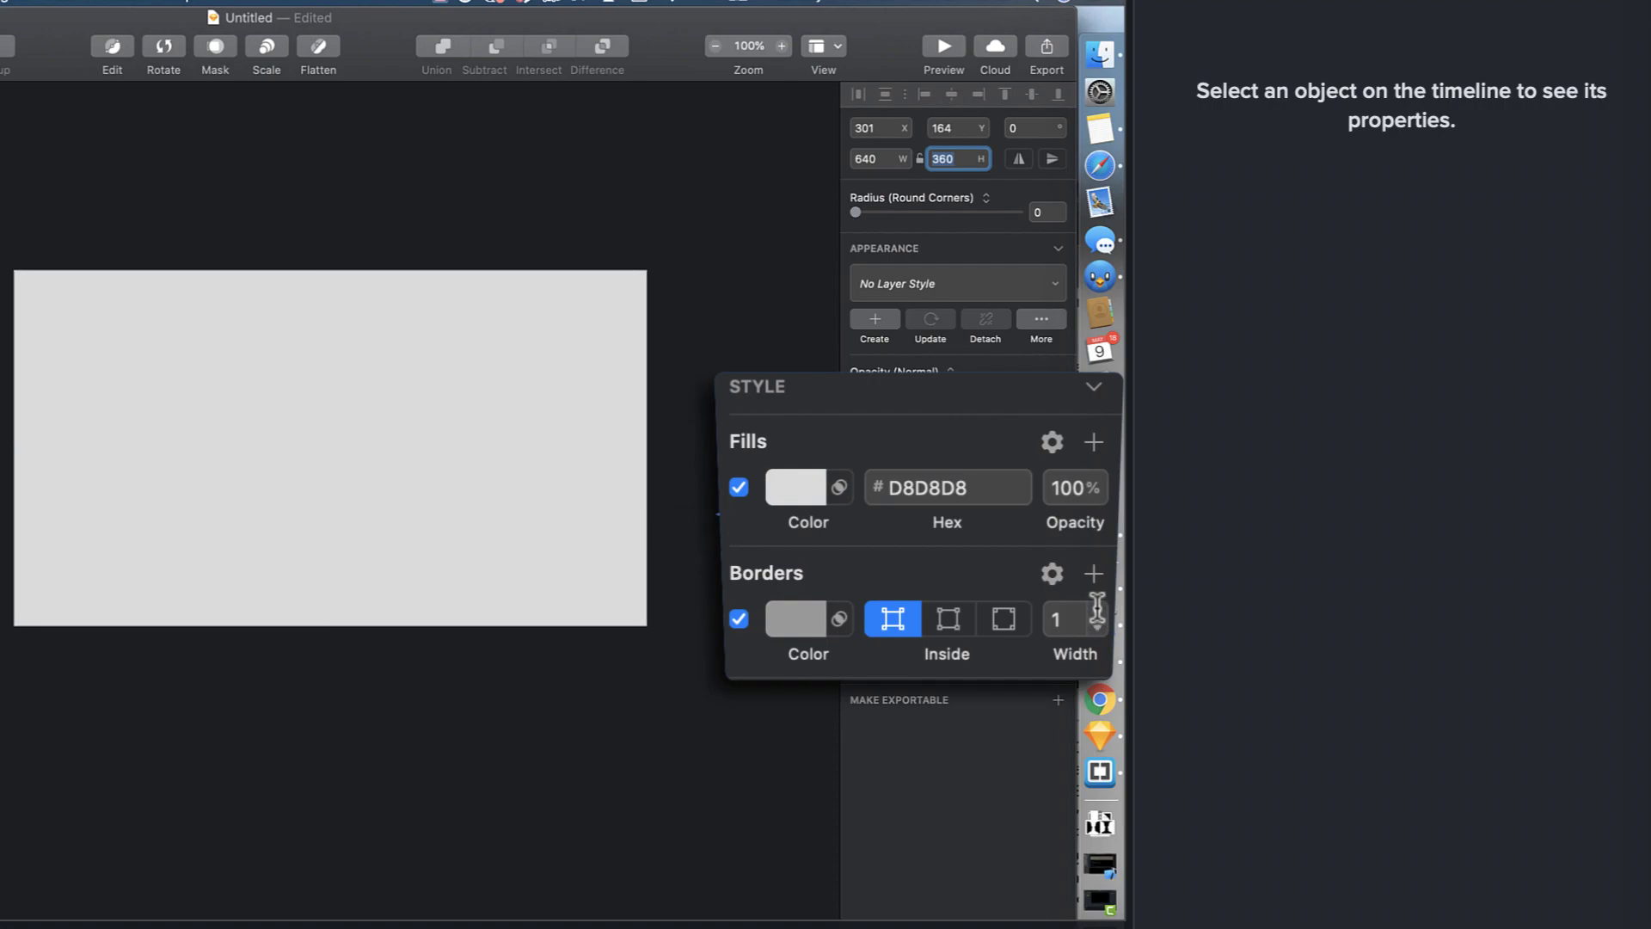
left_click(1097, 610)
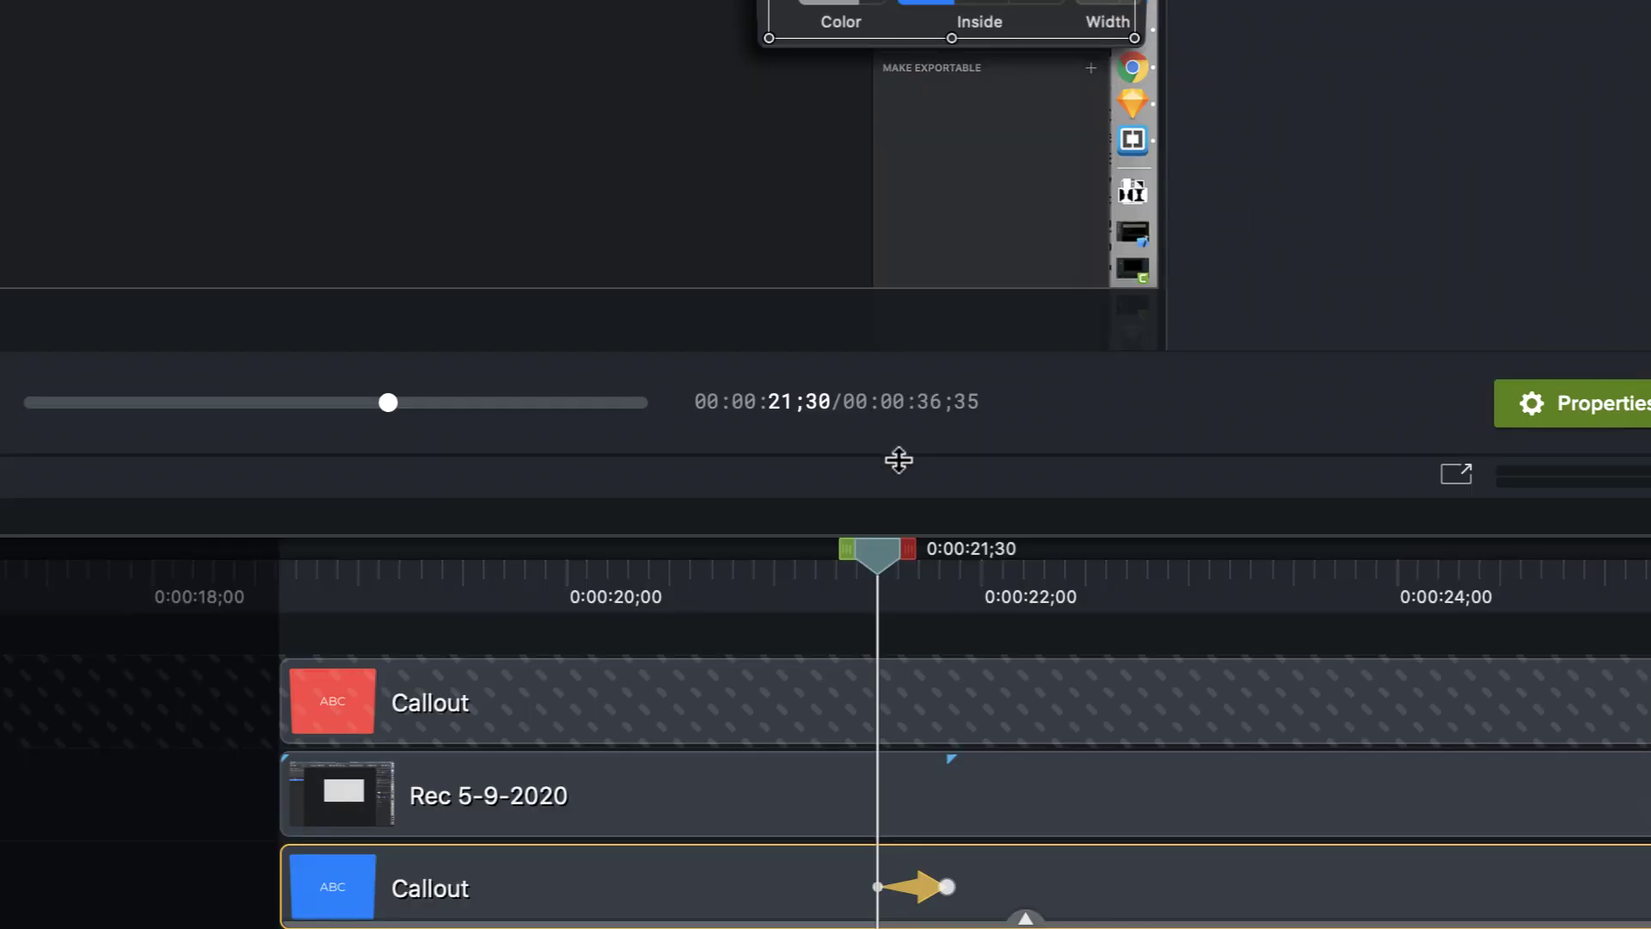
Group the two callouts and the screen recording together into Group 1
left_click(203, 795)
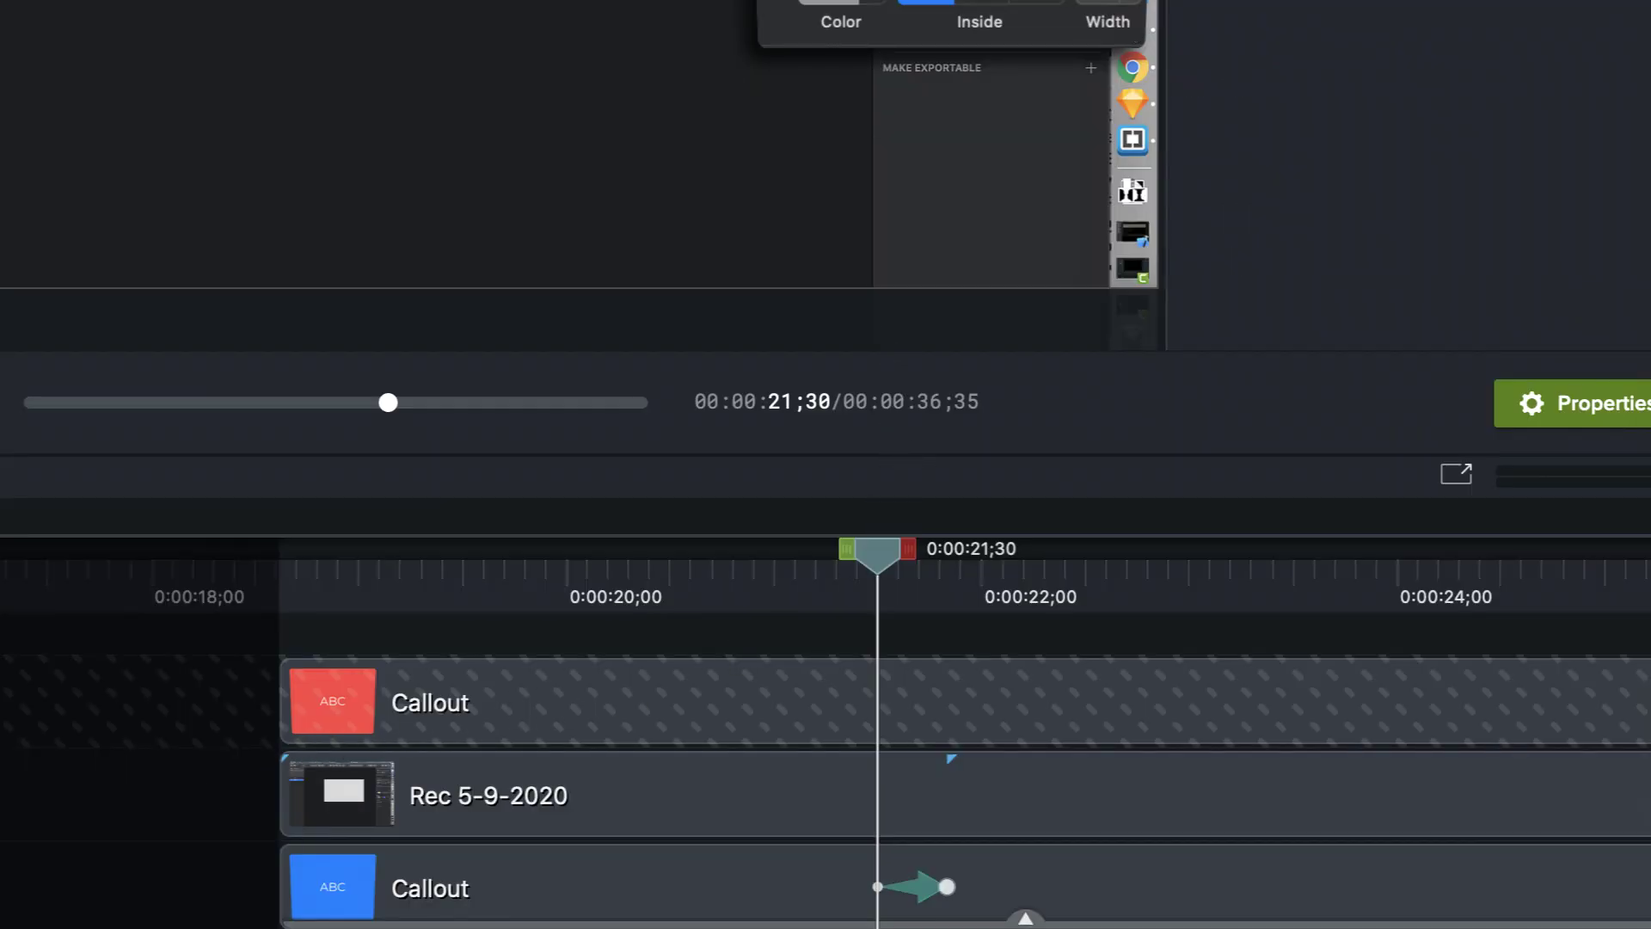
key("super+a")
key("super+g")
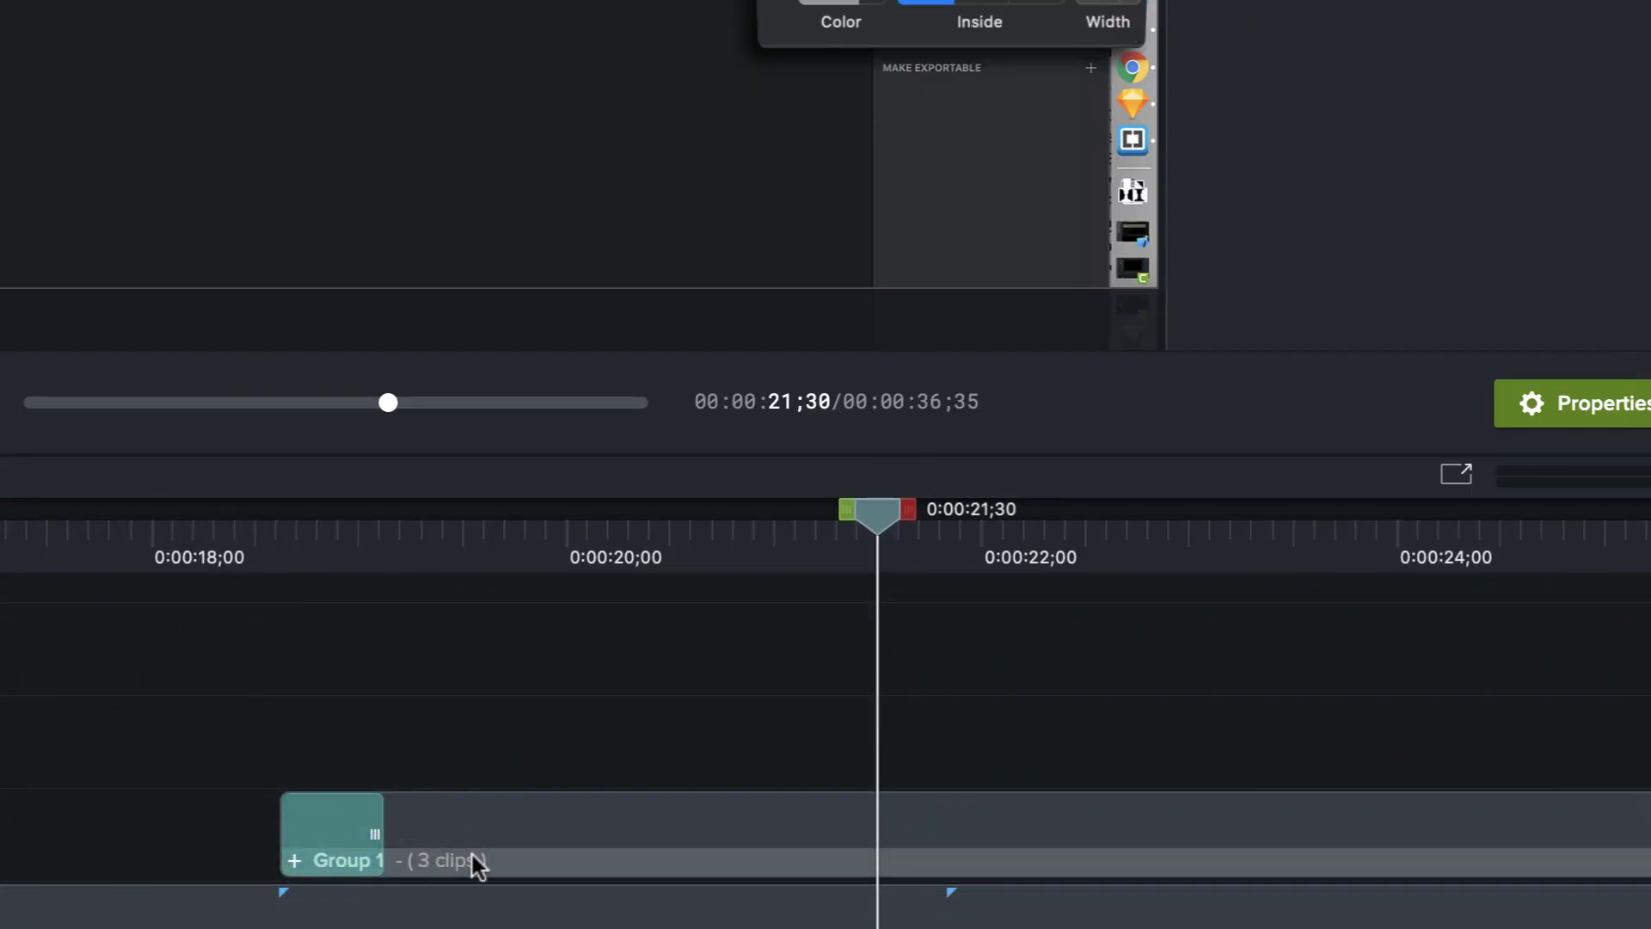
Zoom the timeline out and preview the blow-up from 0:00:18;37
key("super+minus")
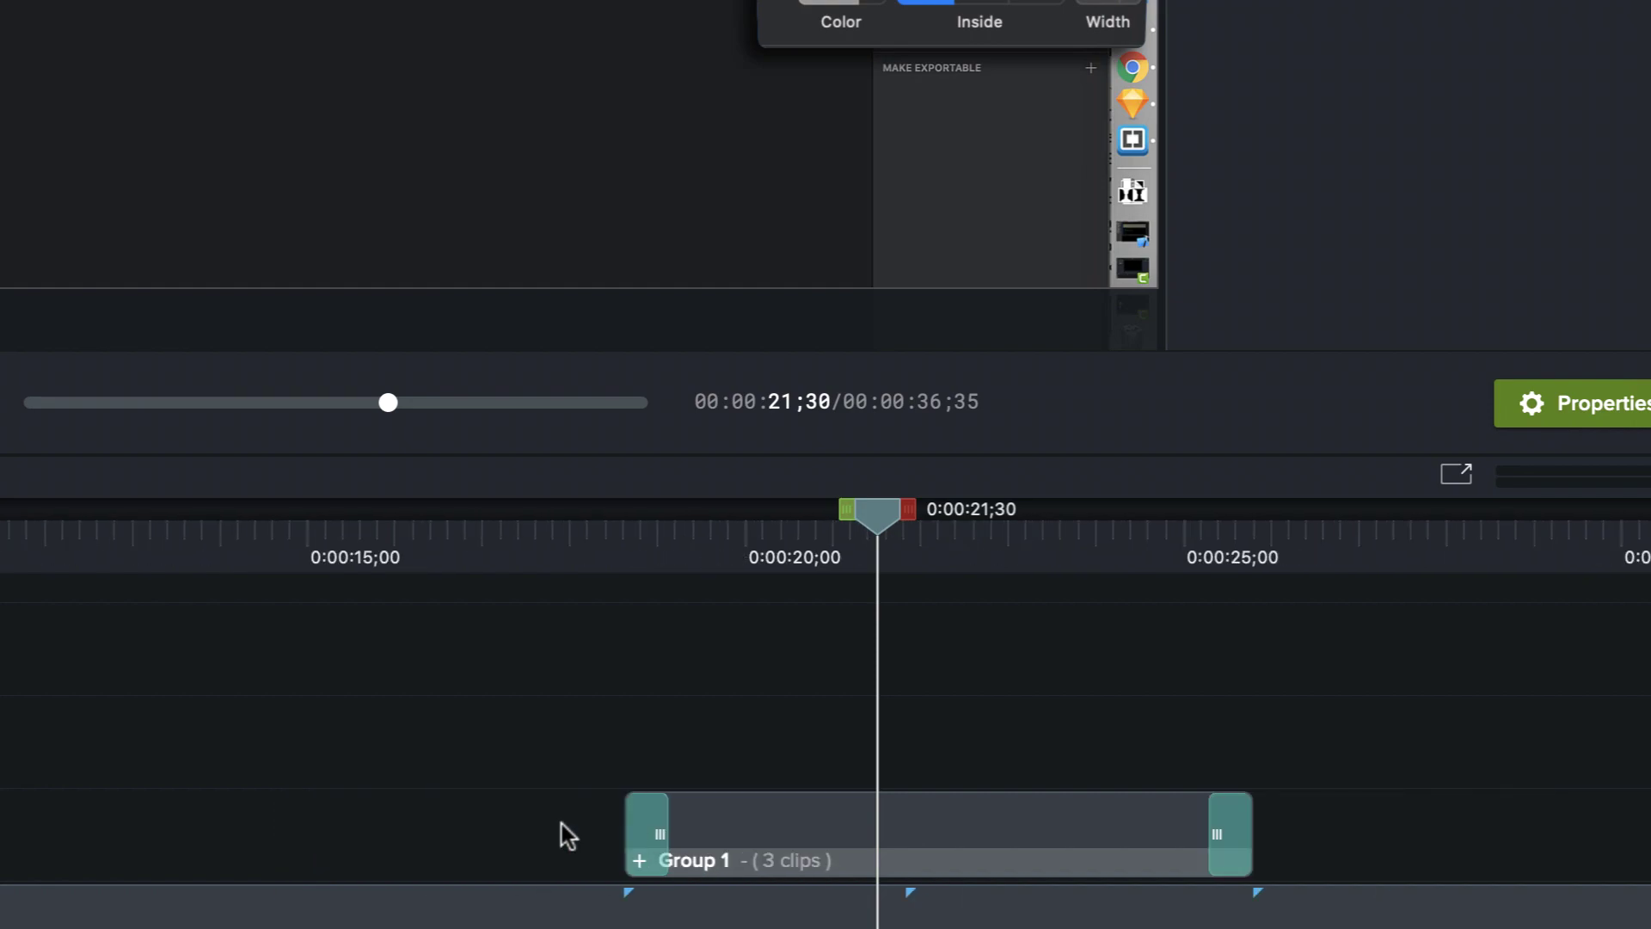
left_click(813, 803)
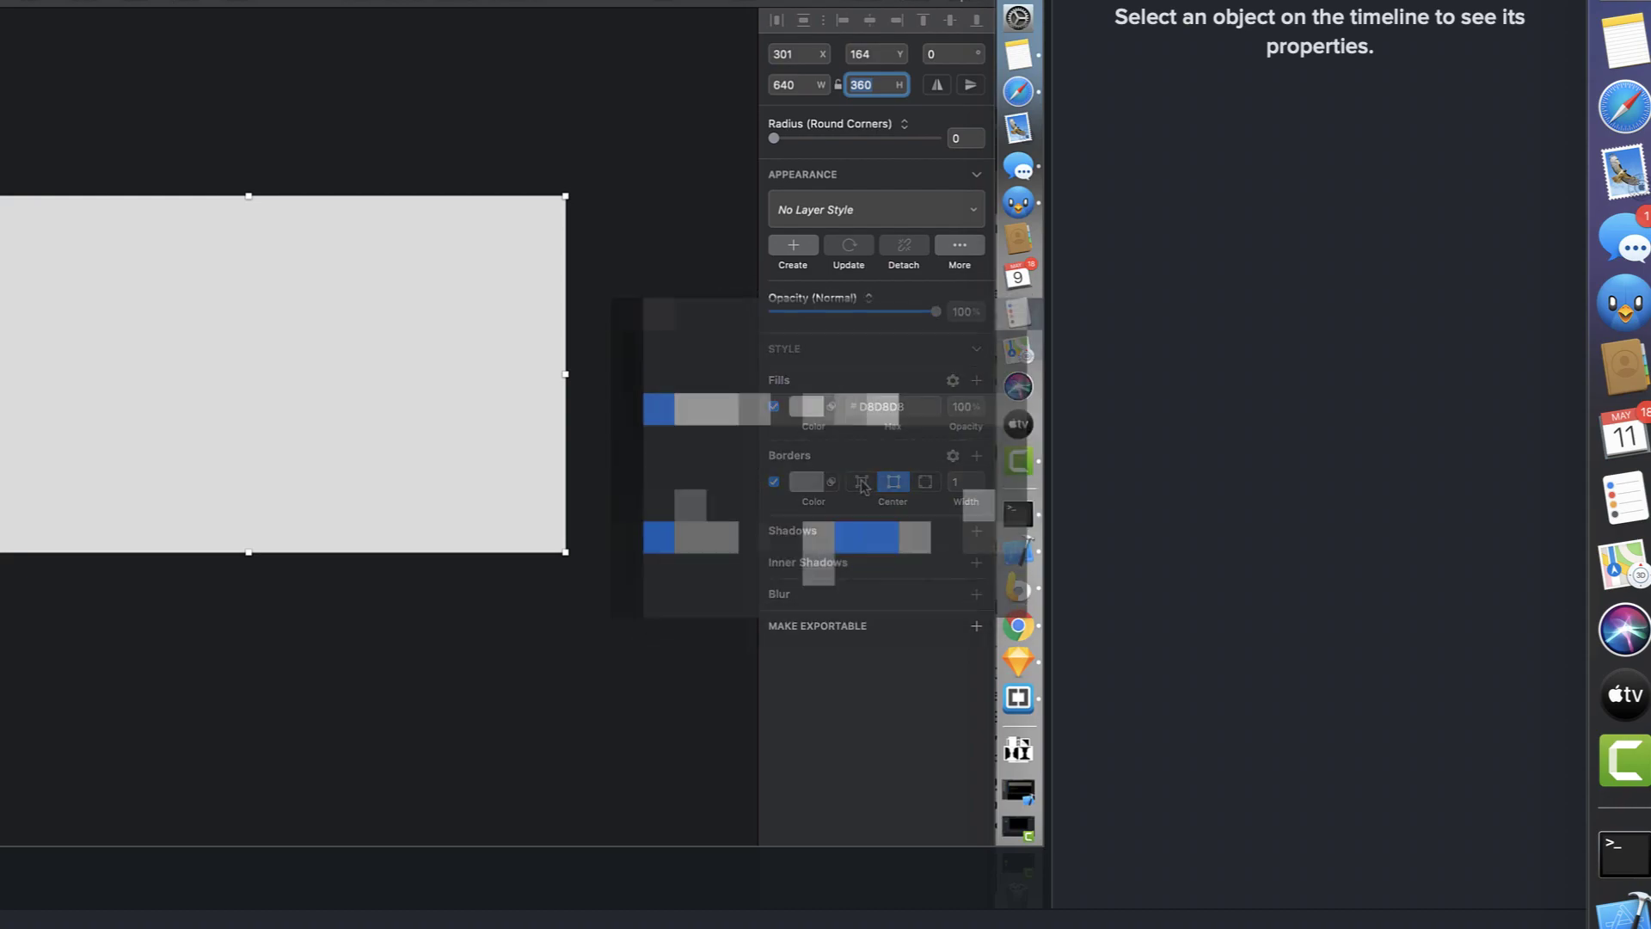
left_click(862, 481)
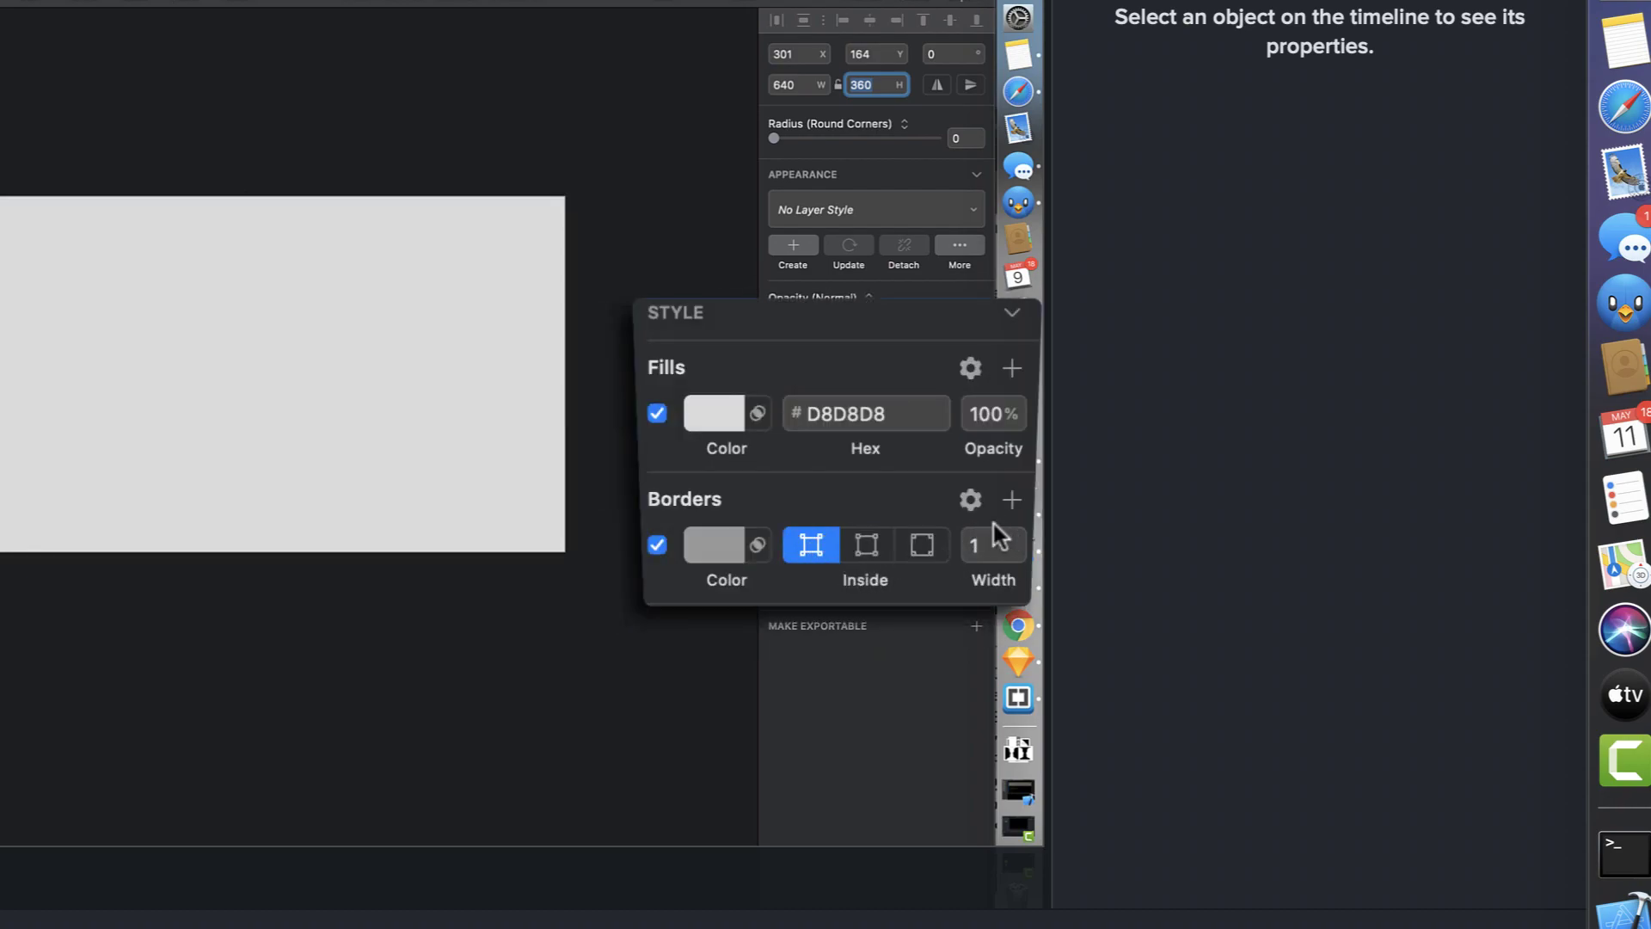
left_click_drag(1009, 545, 1018, 544)
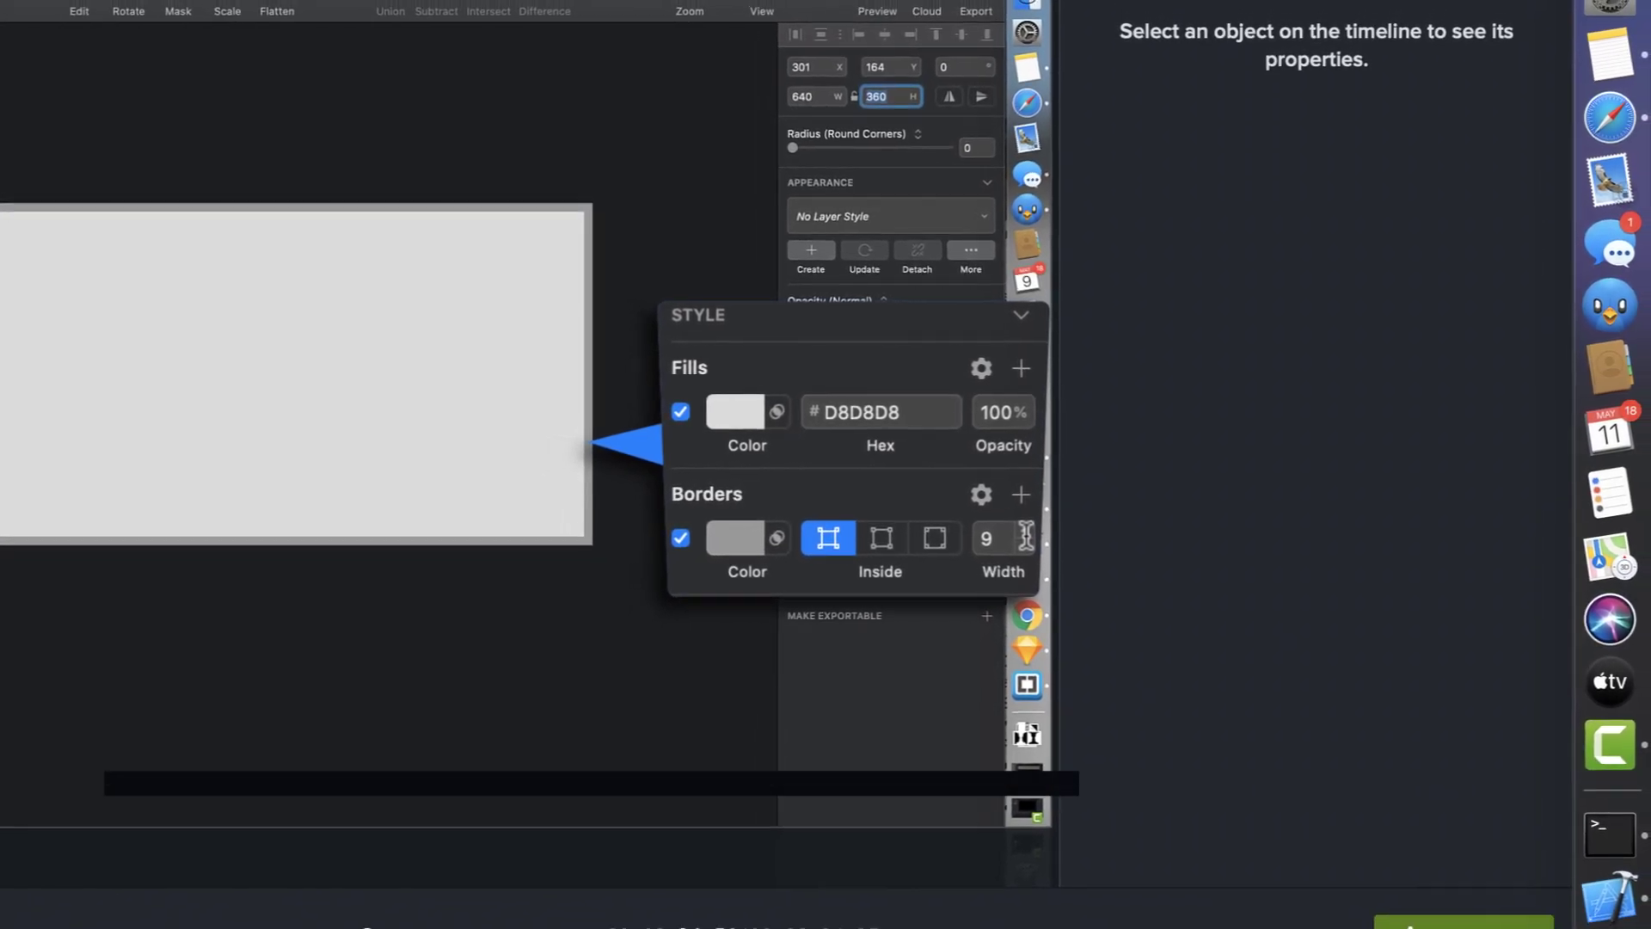